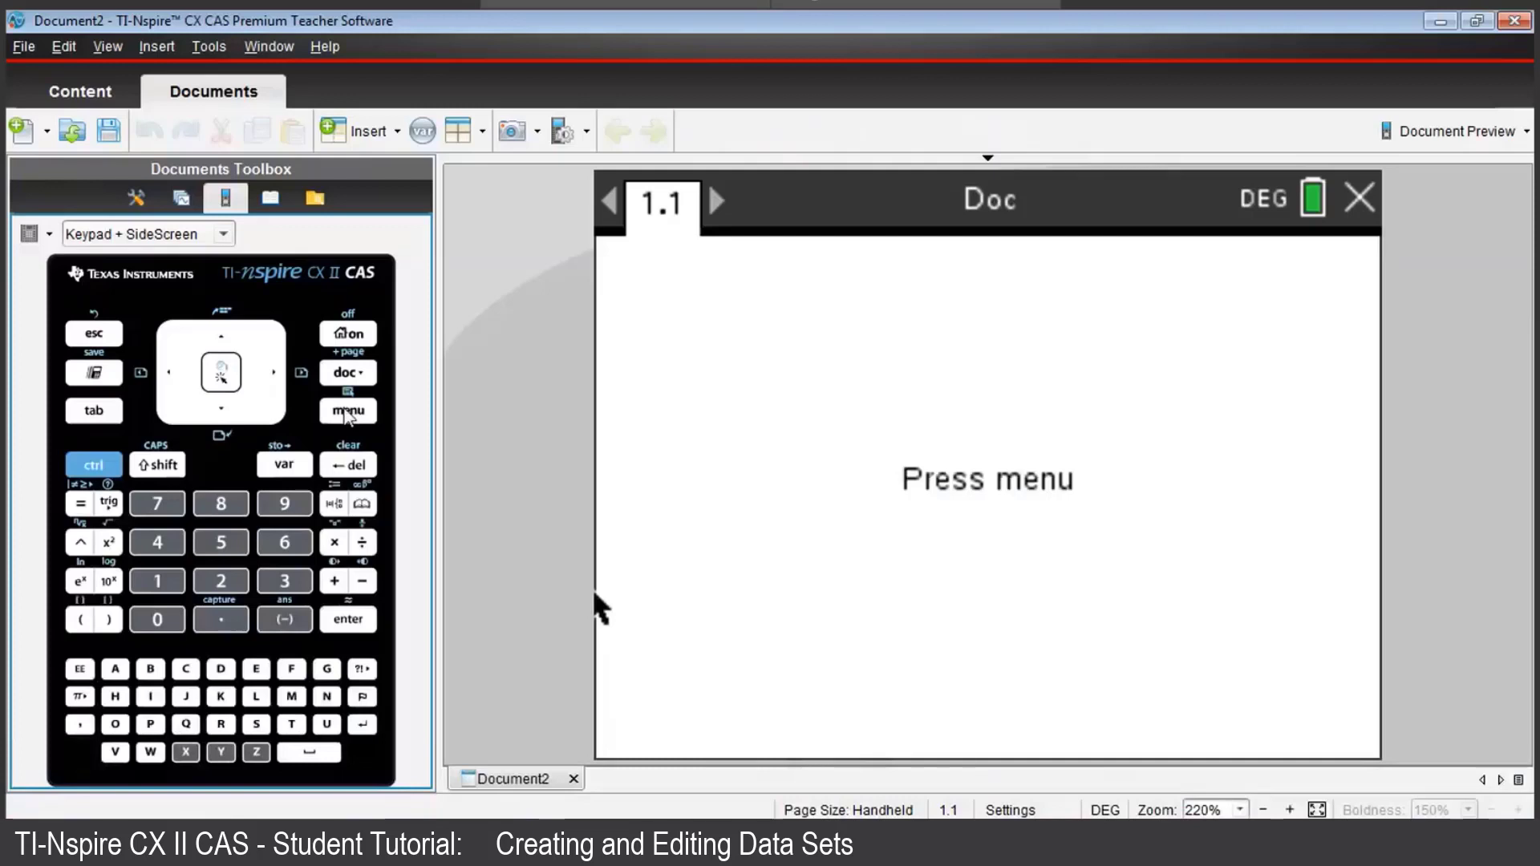
Add a Lists & Spreadsheet application to page 1.1 of the empty document.
click(347, 413)
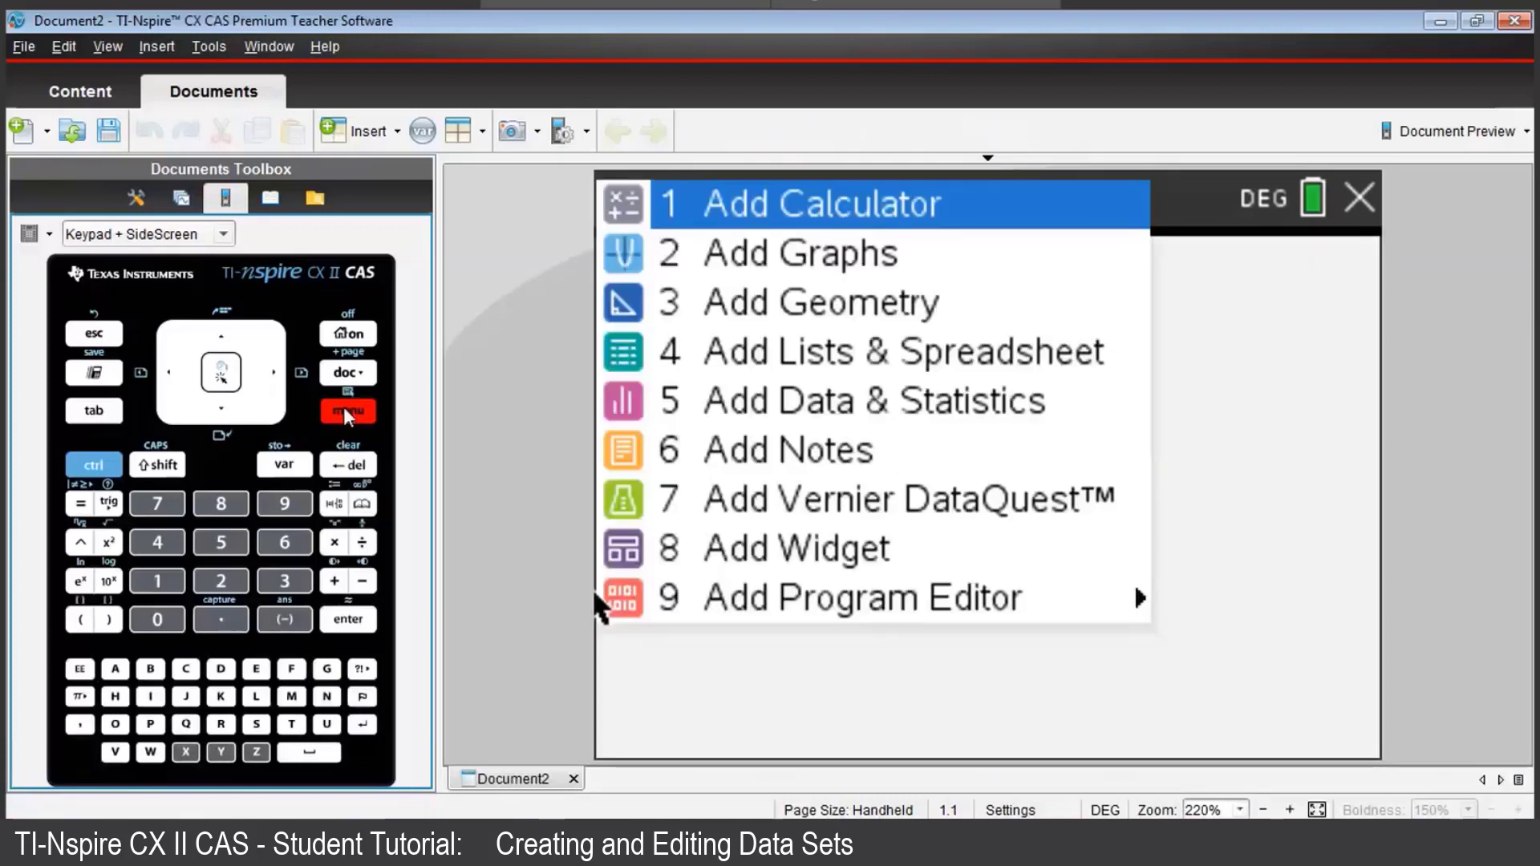
key(4)
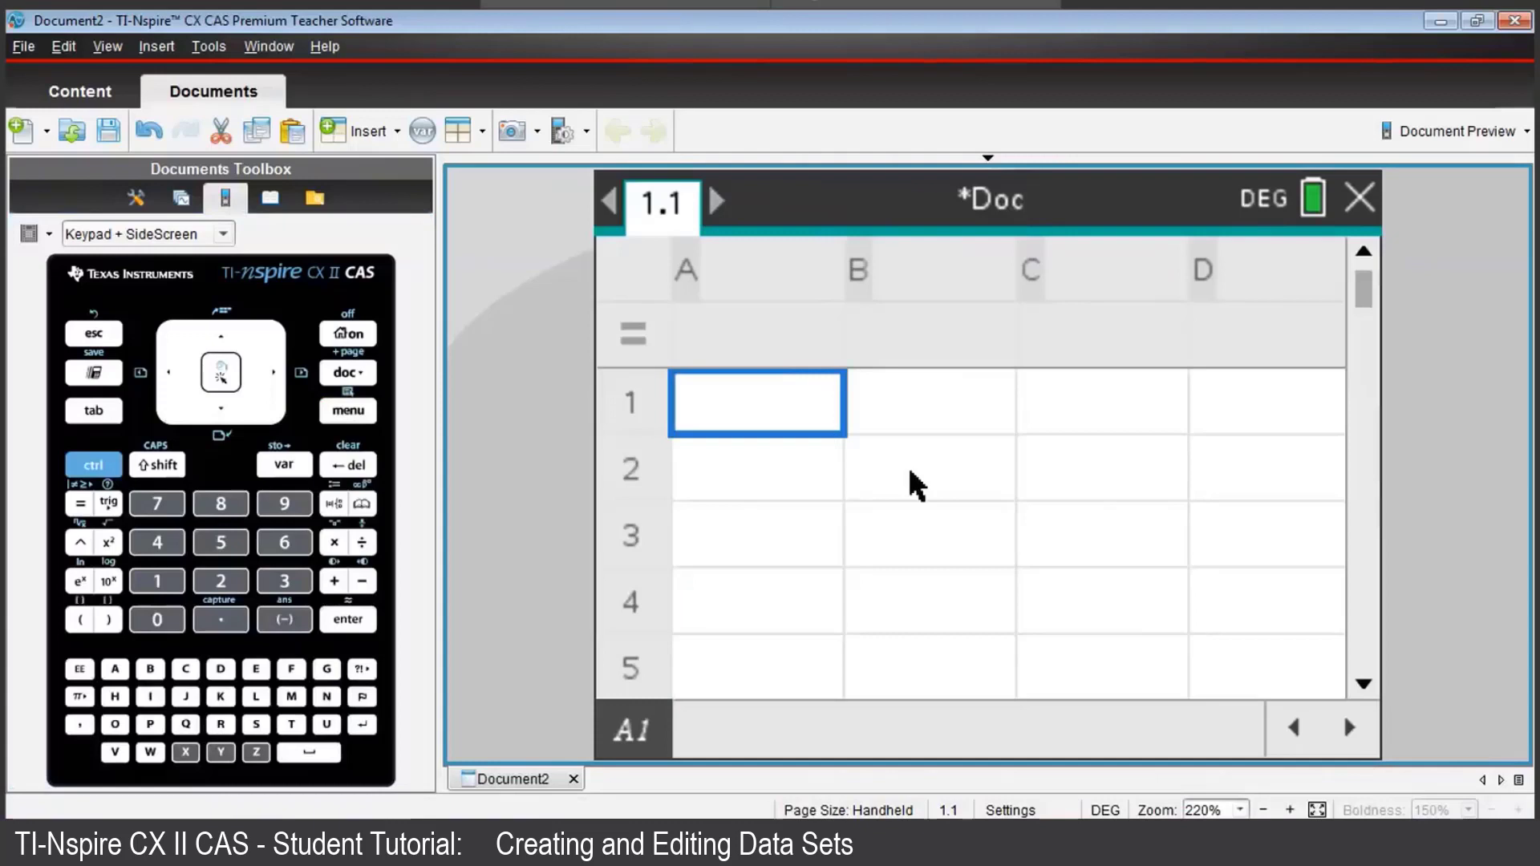
Move across and down the empty grid from cell C2 to around cell J11.
key(Right)
key(Right)
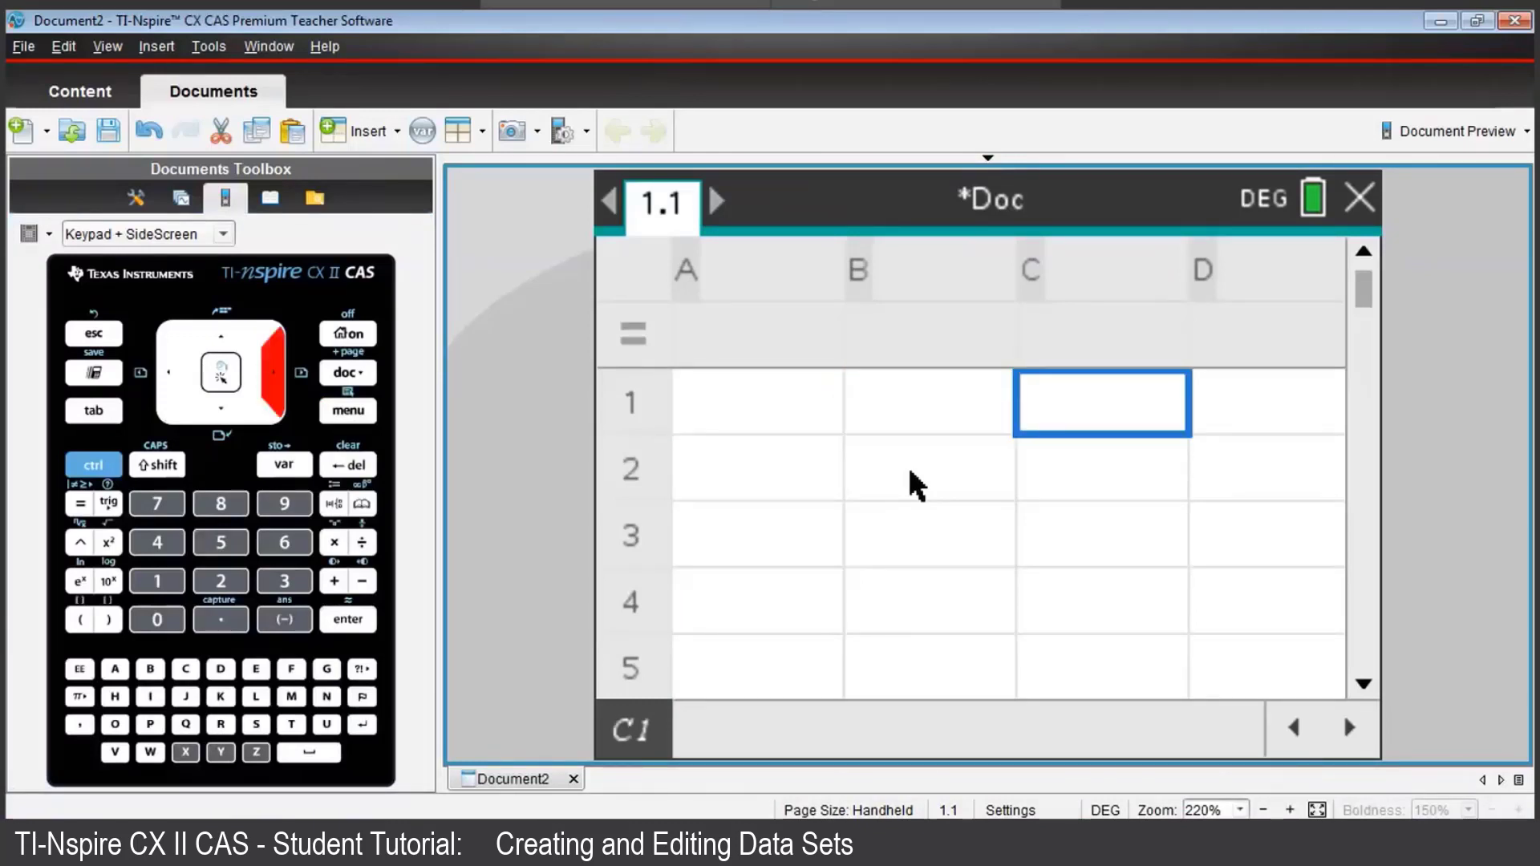
key(Down)
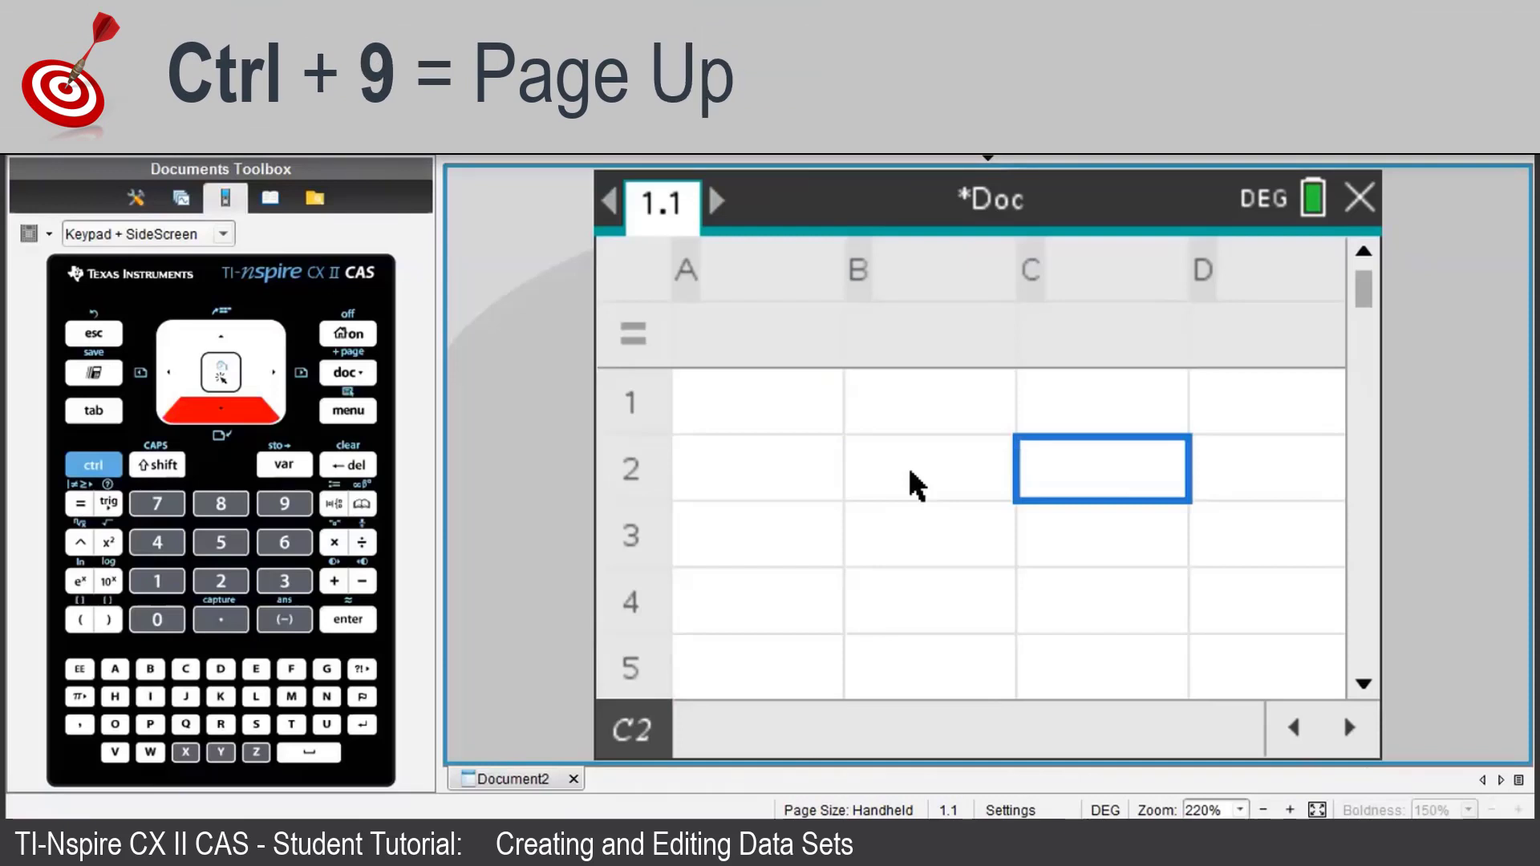
key(ctrl+Right)
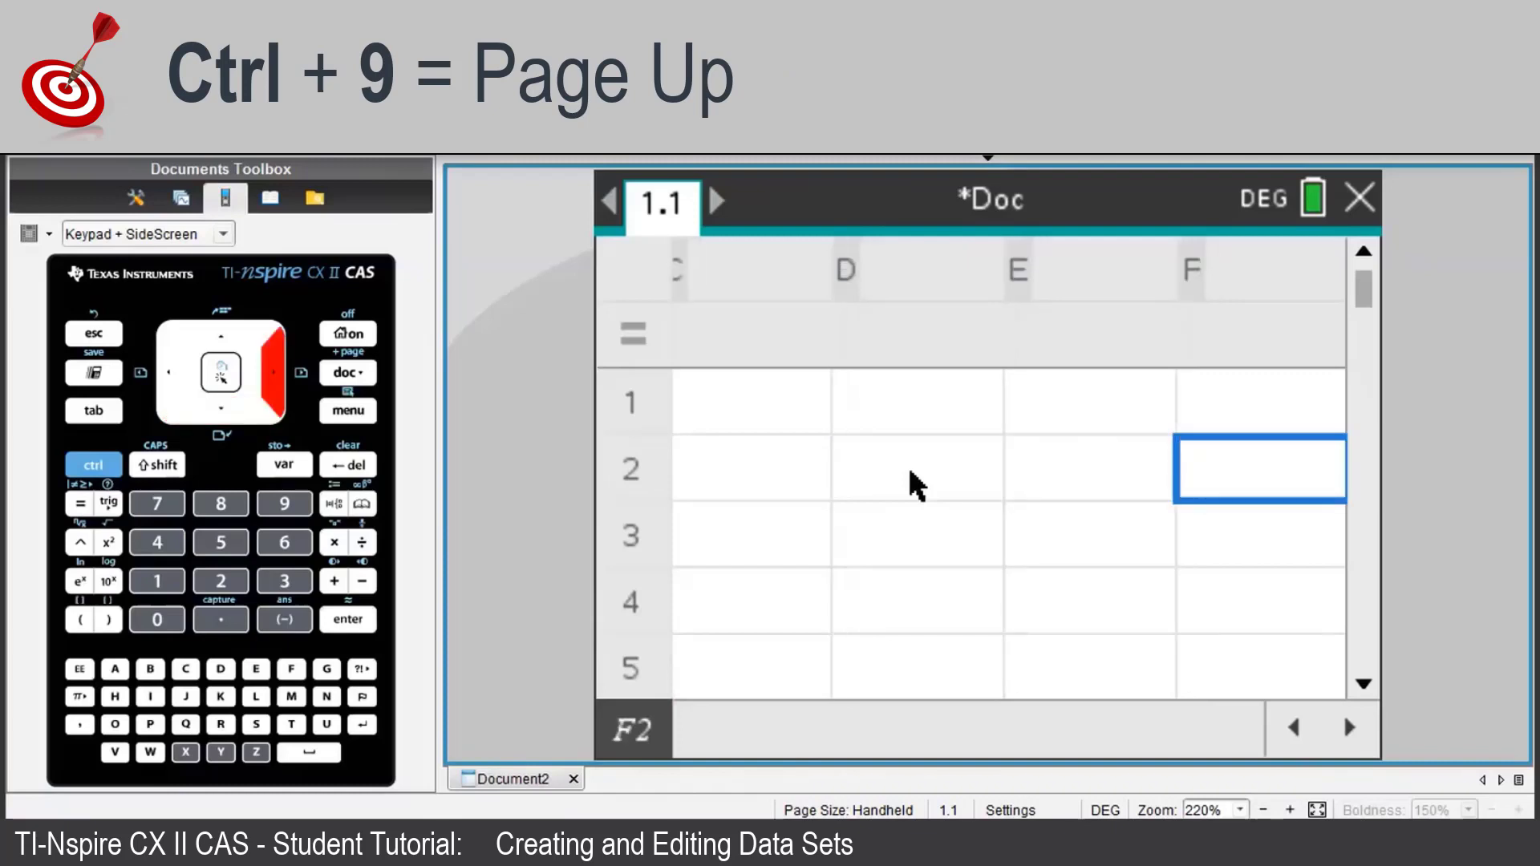
key(Down)
key(Down)
key(Down)
key(Down)
key(Down)
key(Down)
key(Down)
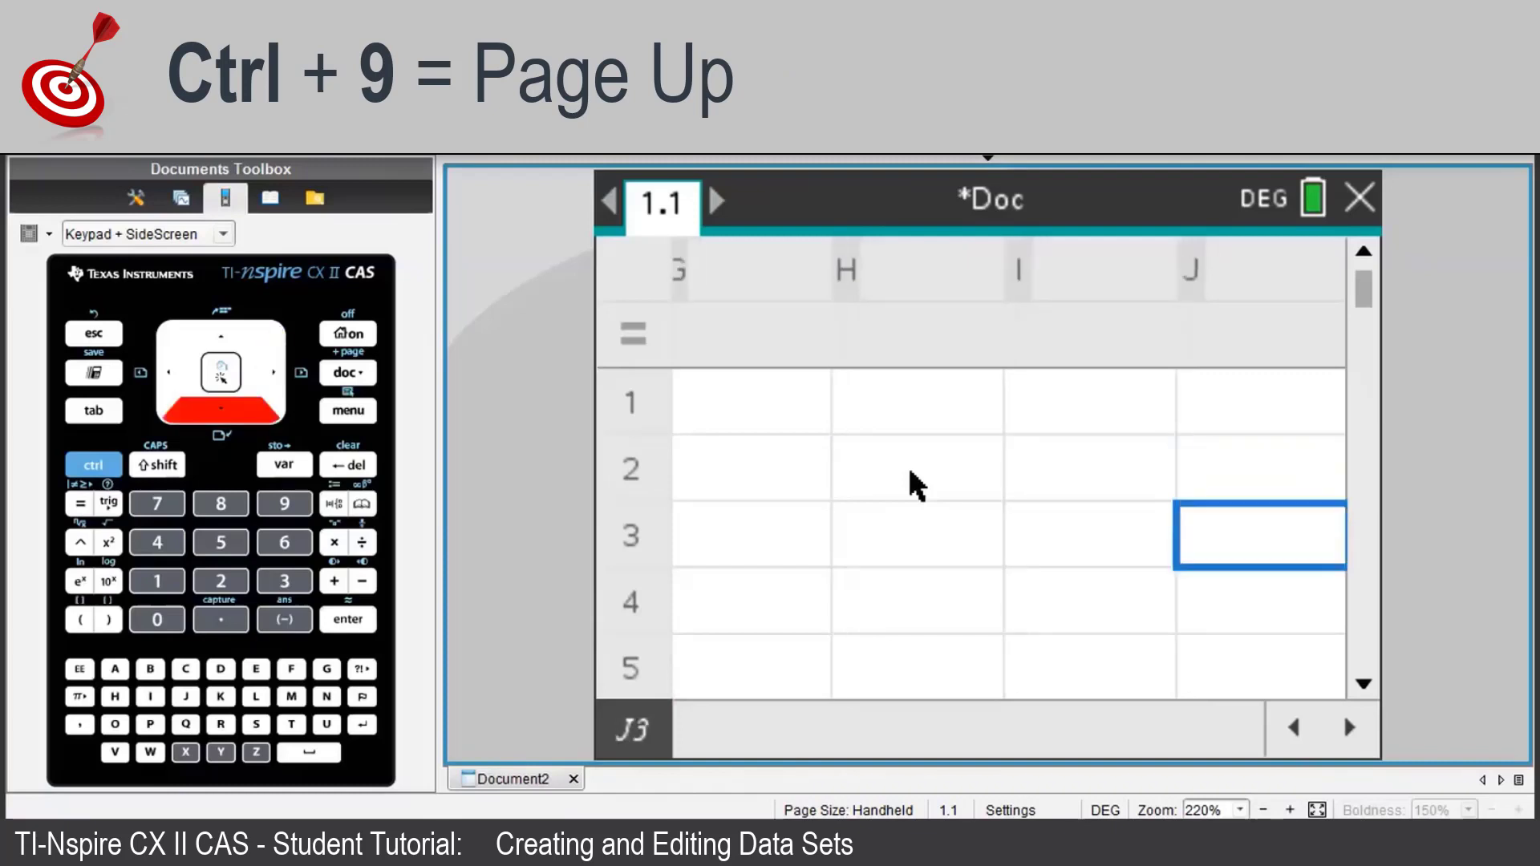
key(Down)
key(Down)
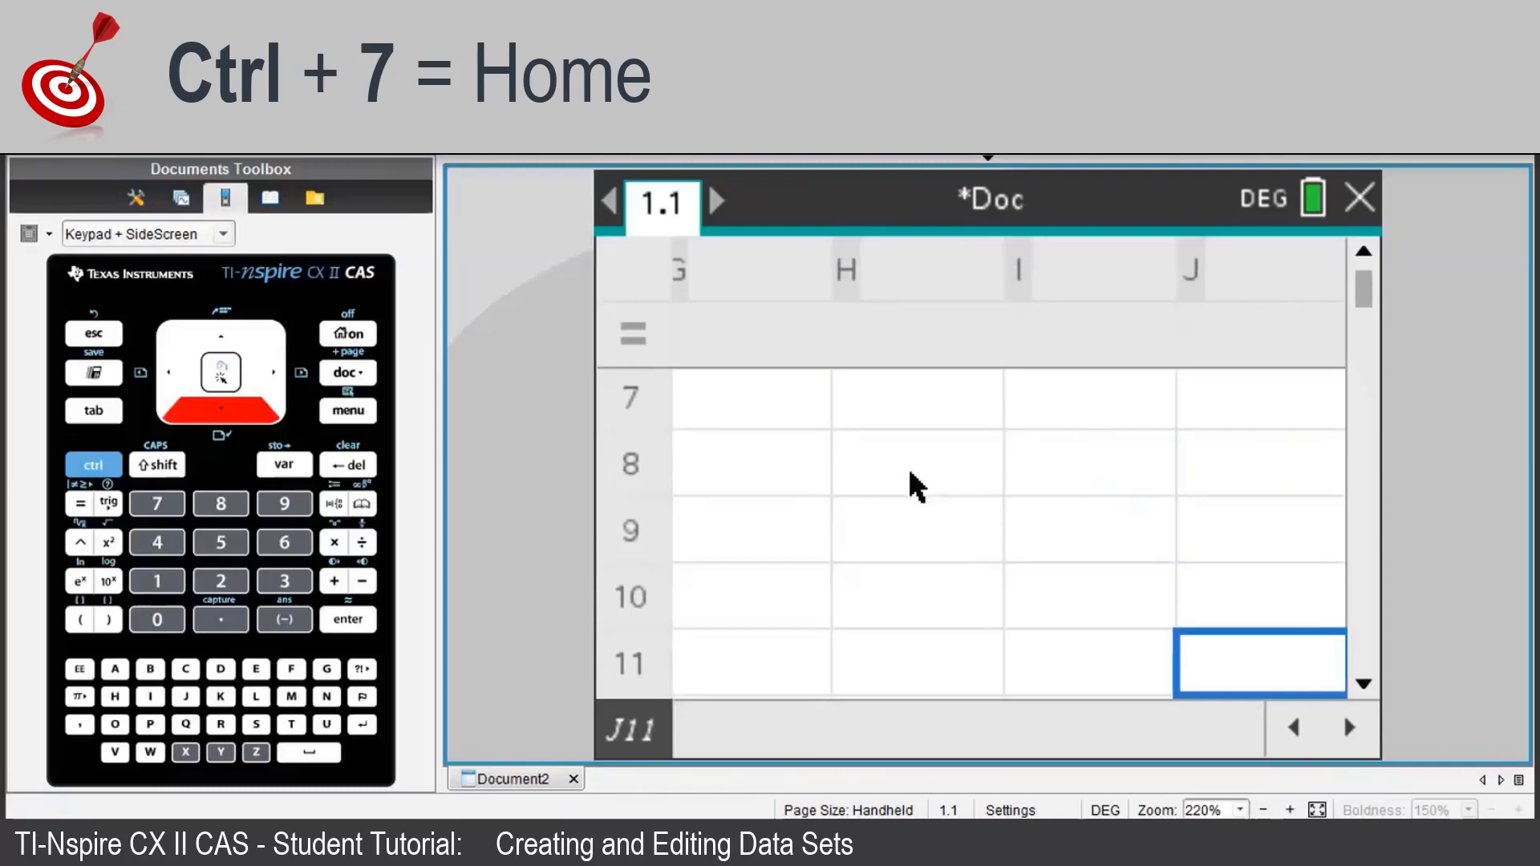
click(92, 467)
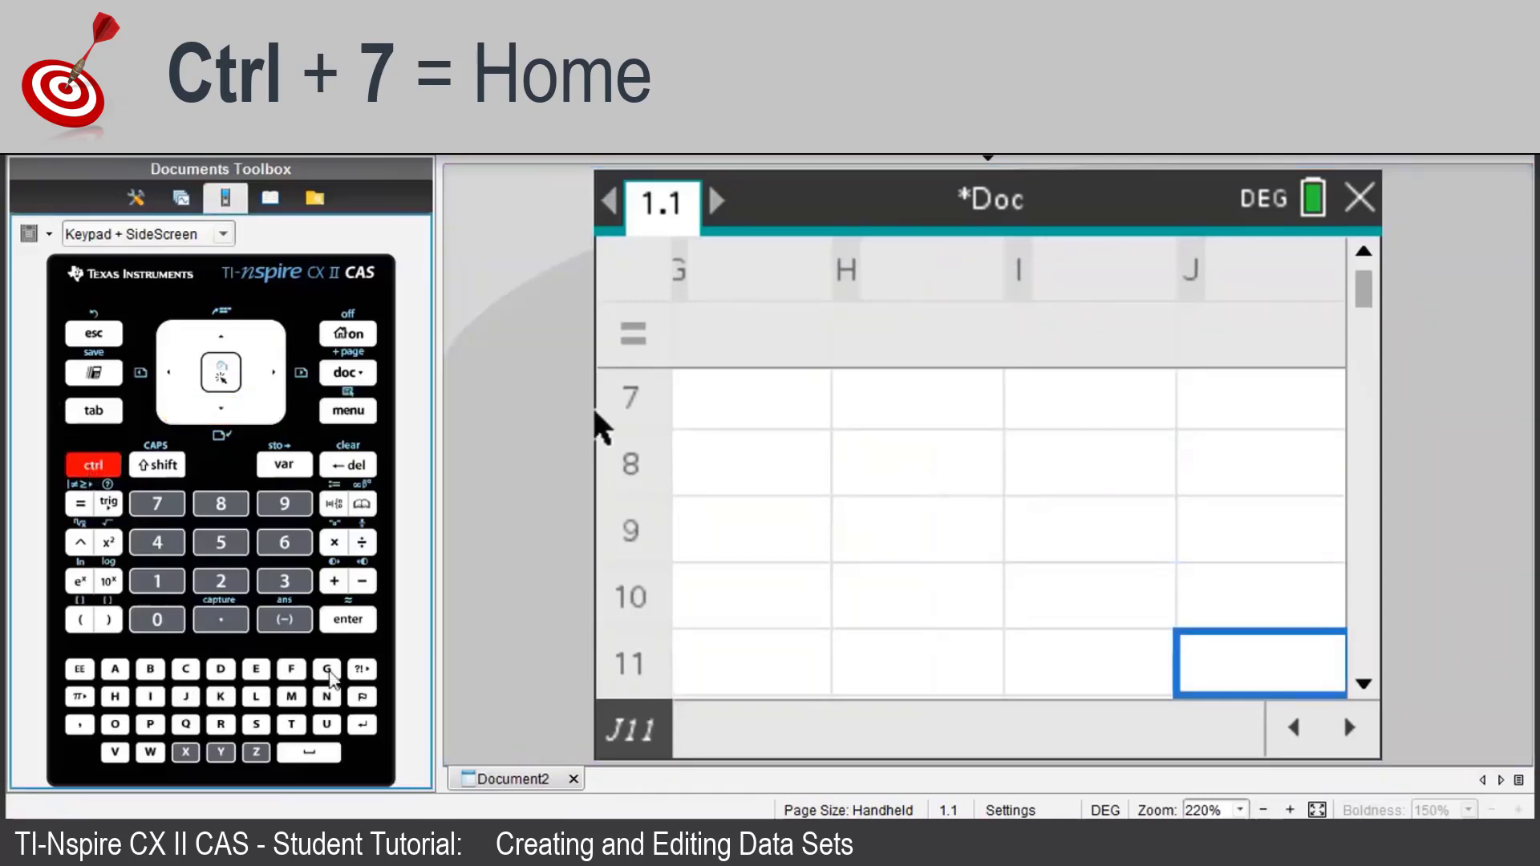
Jump back to cell A1 by entering a1 in the Go To dialog.
click(329, 672)
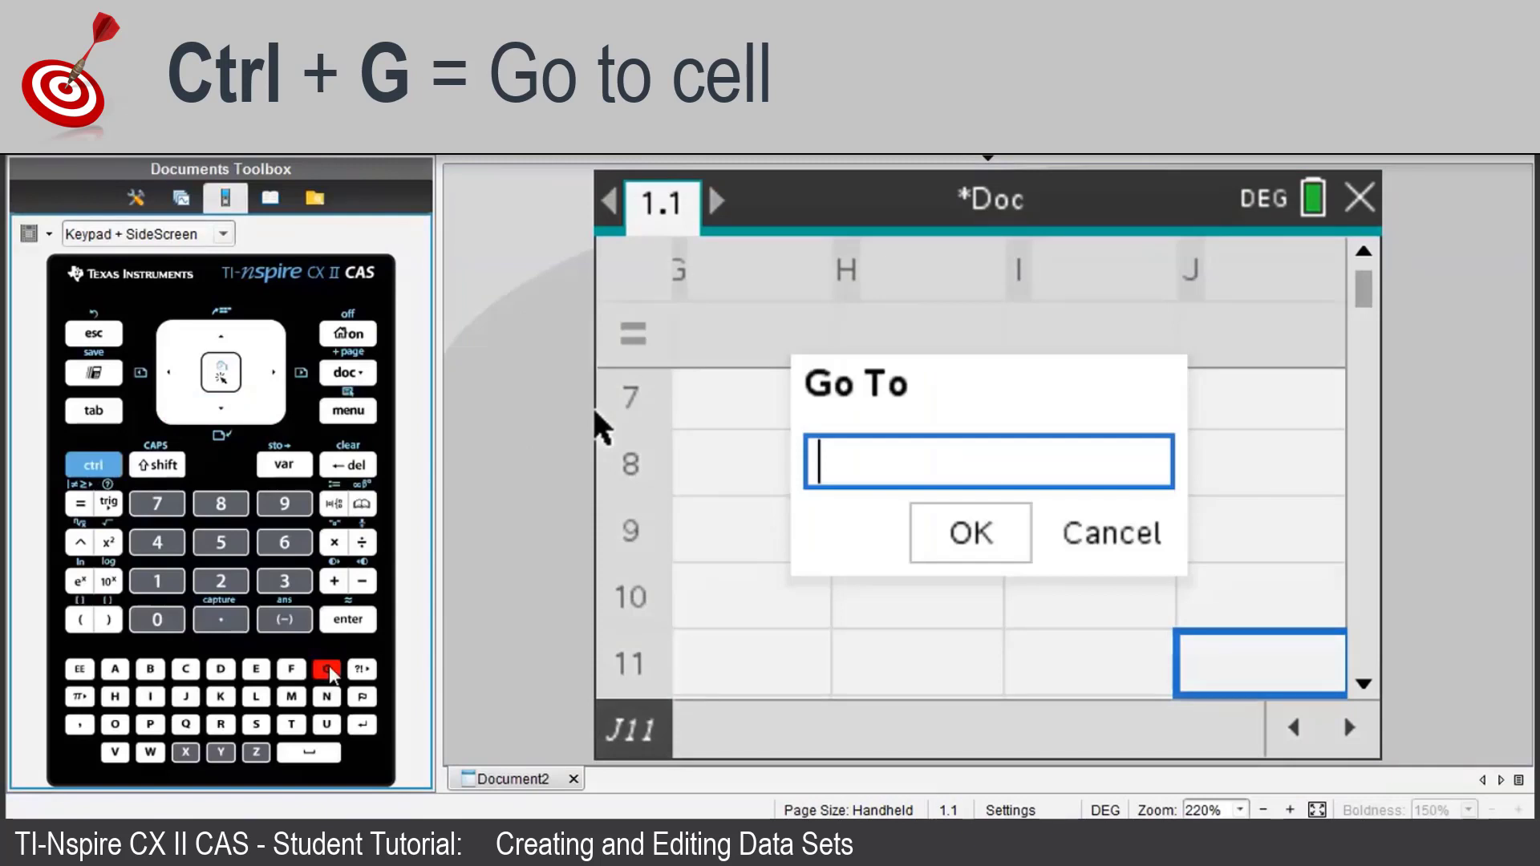
text(a1)
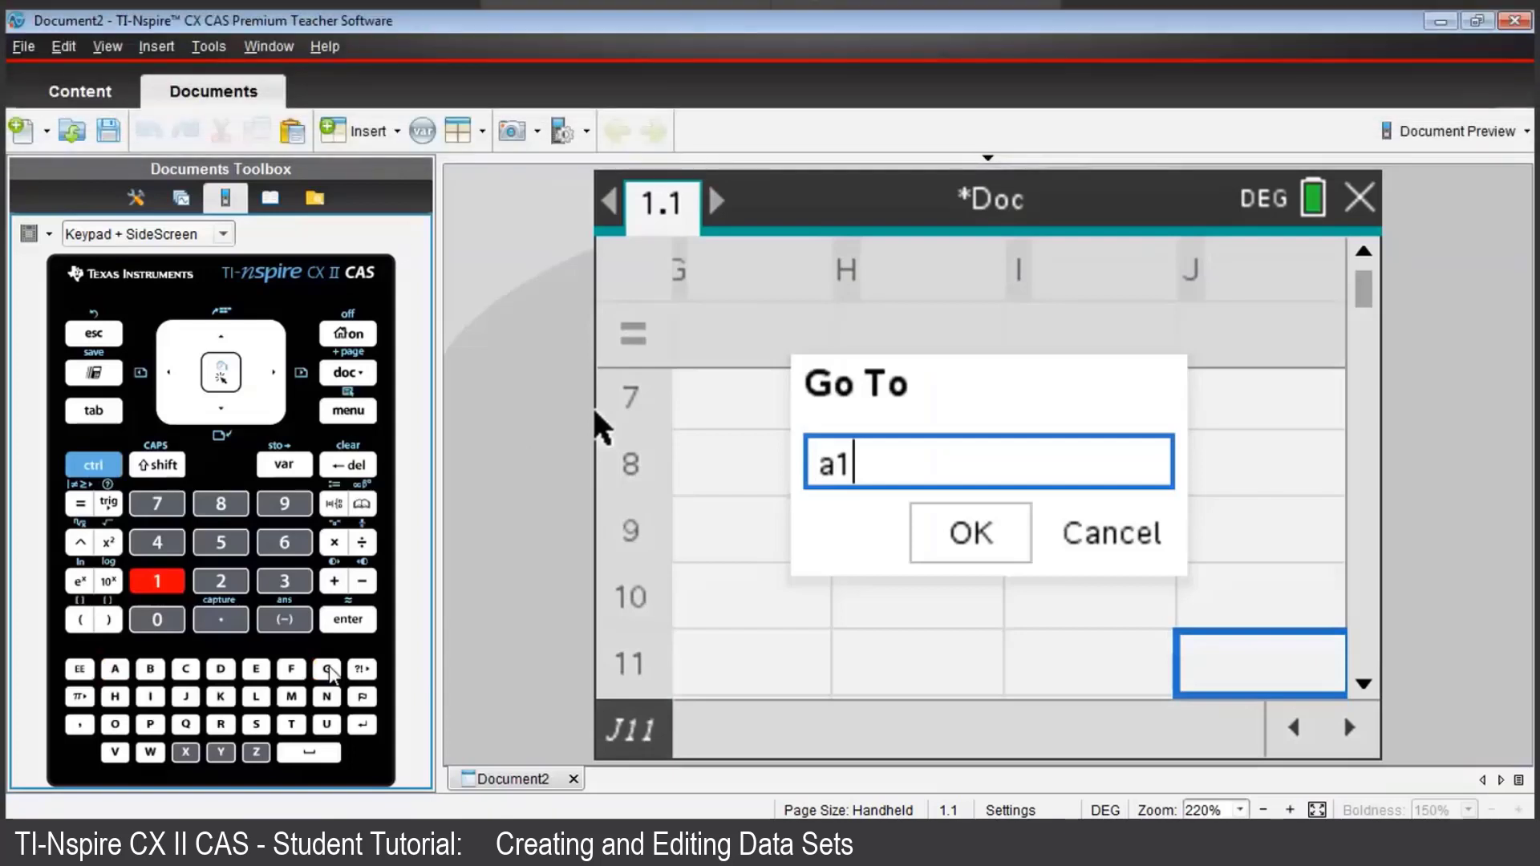
key(Tab)
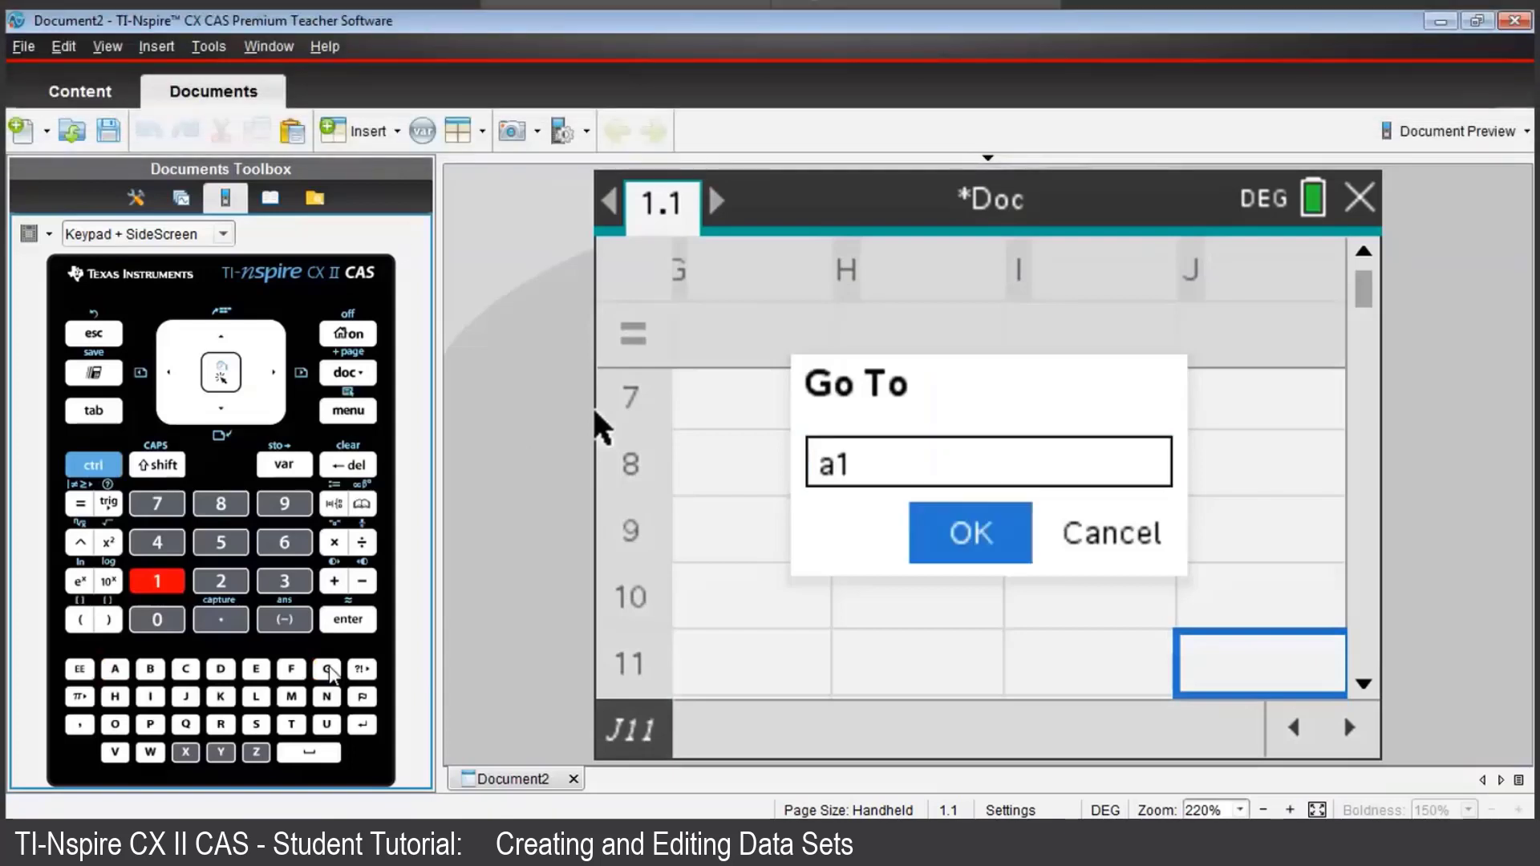
key(Return)
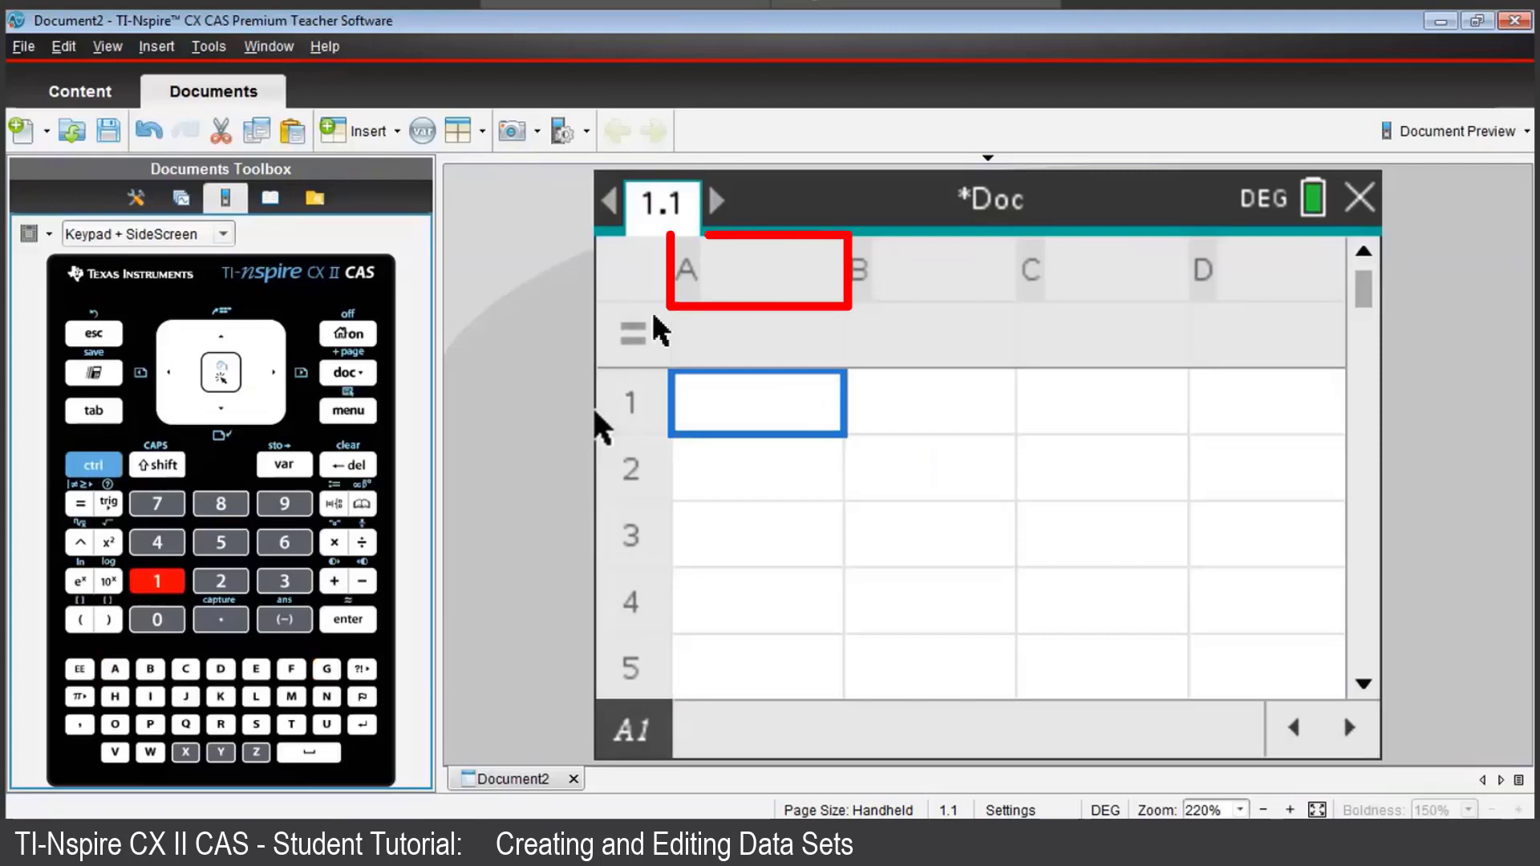
key(Up)
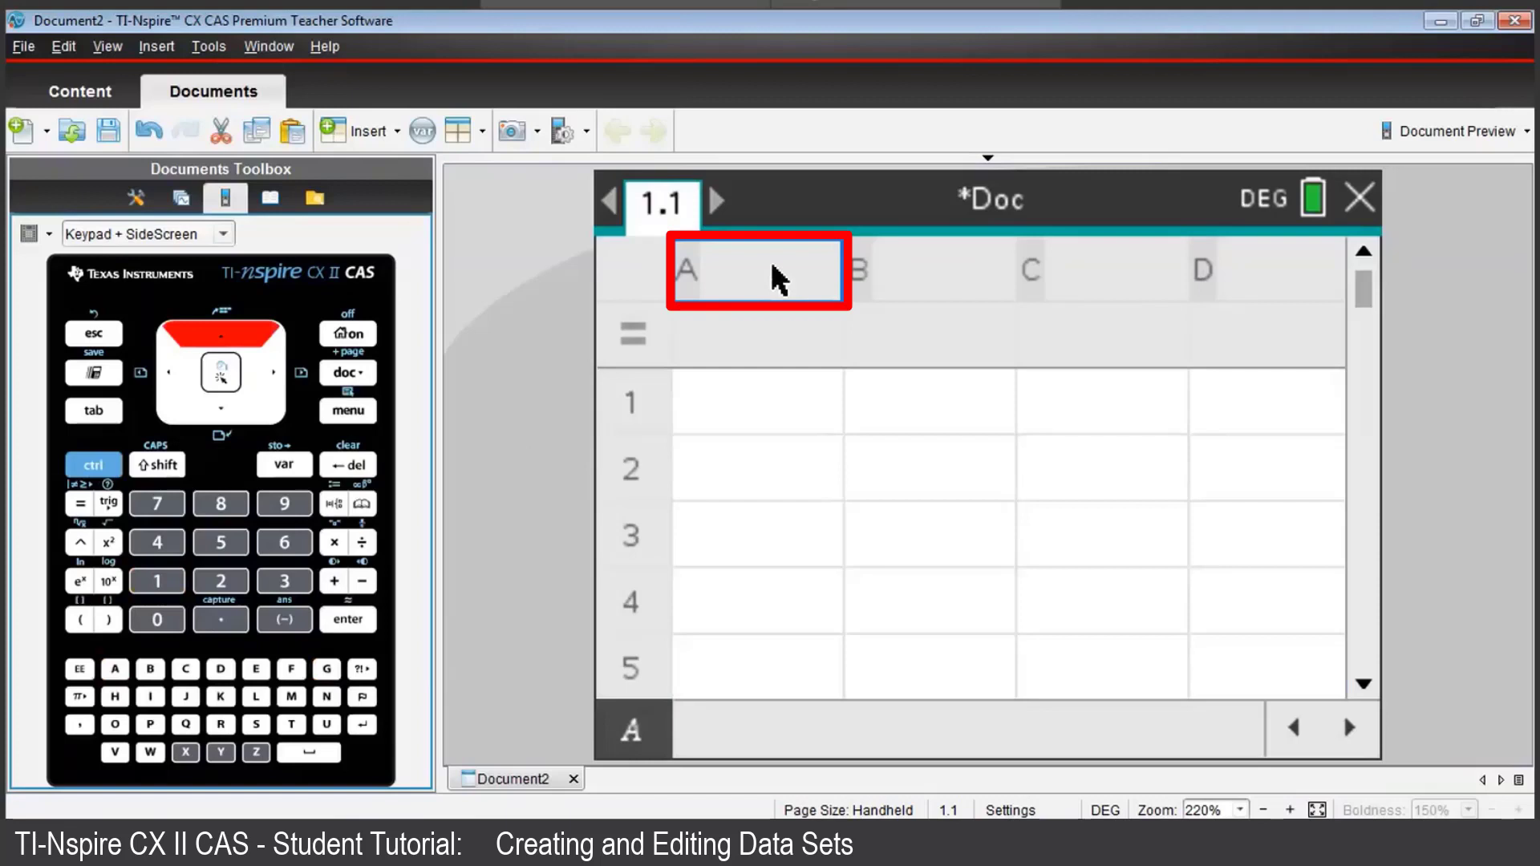
key(Down)
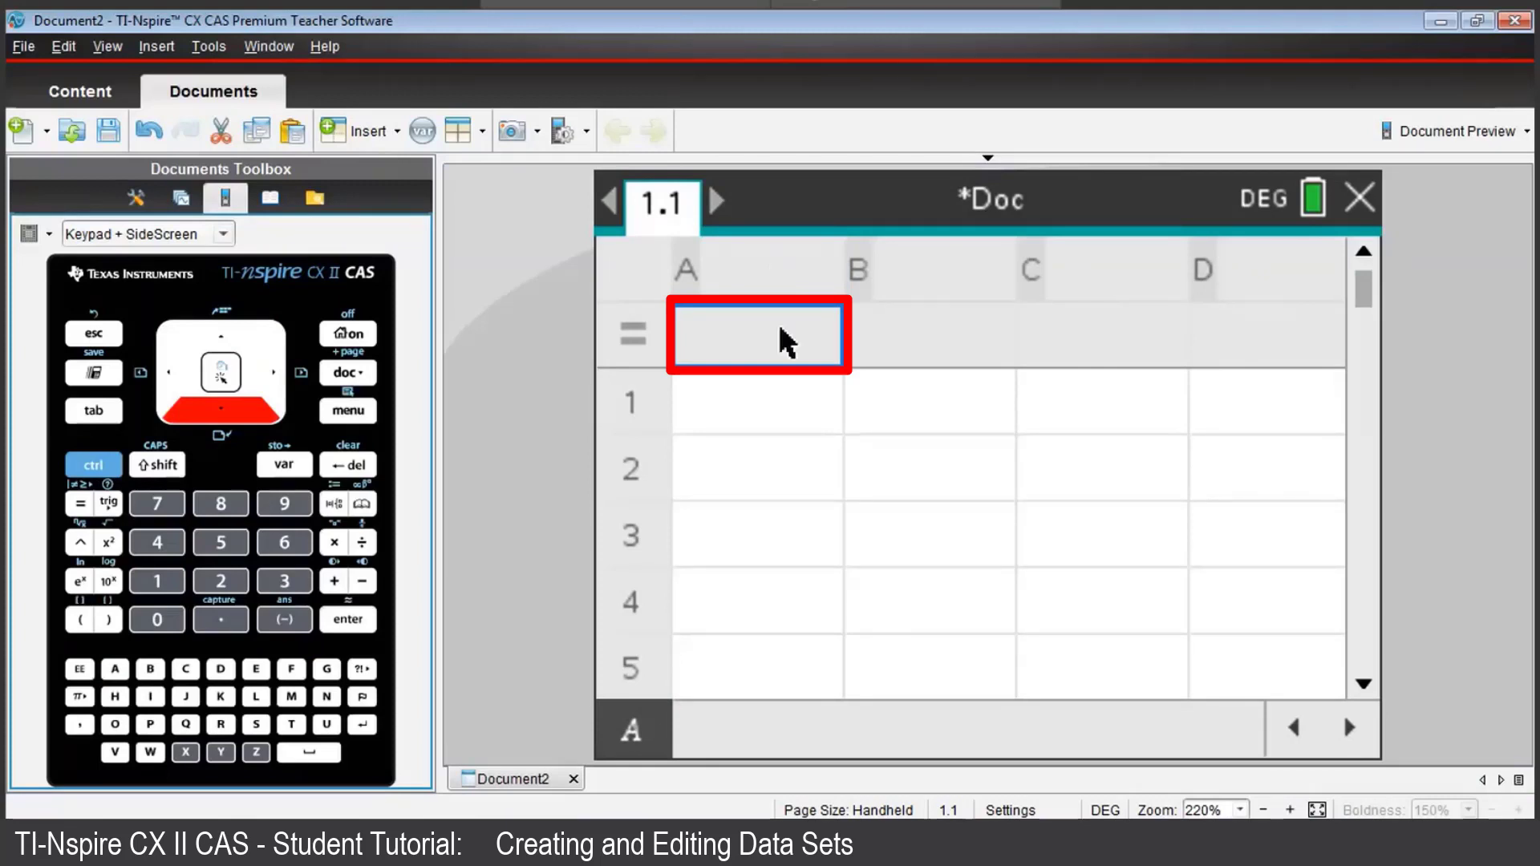
click(757, 742)
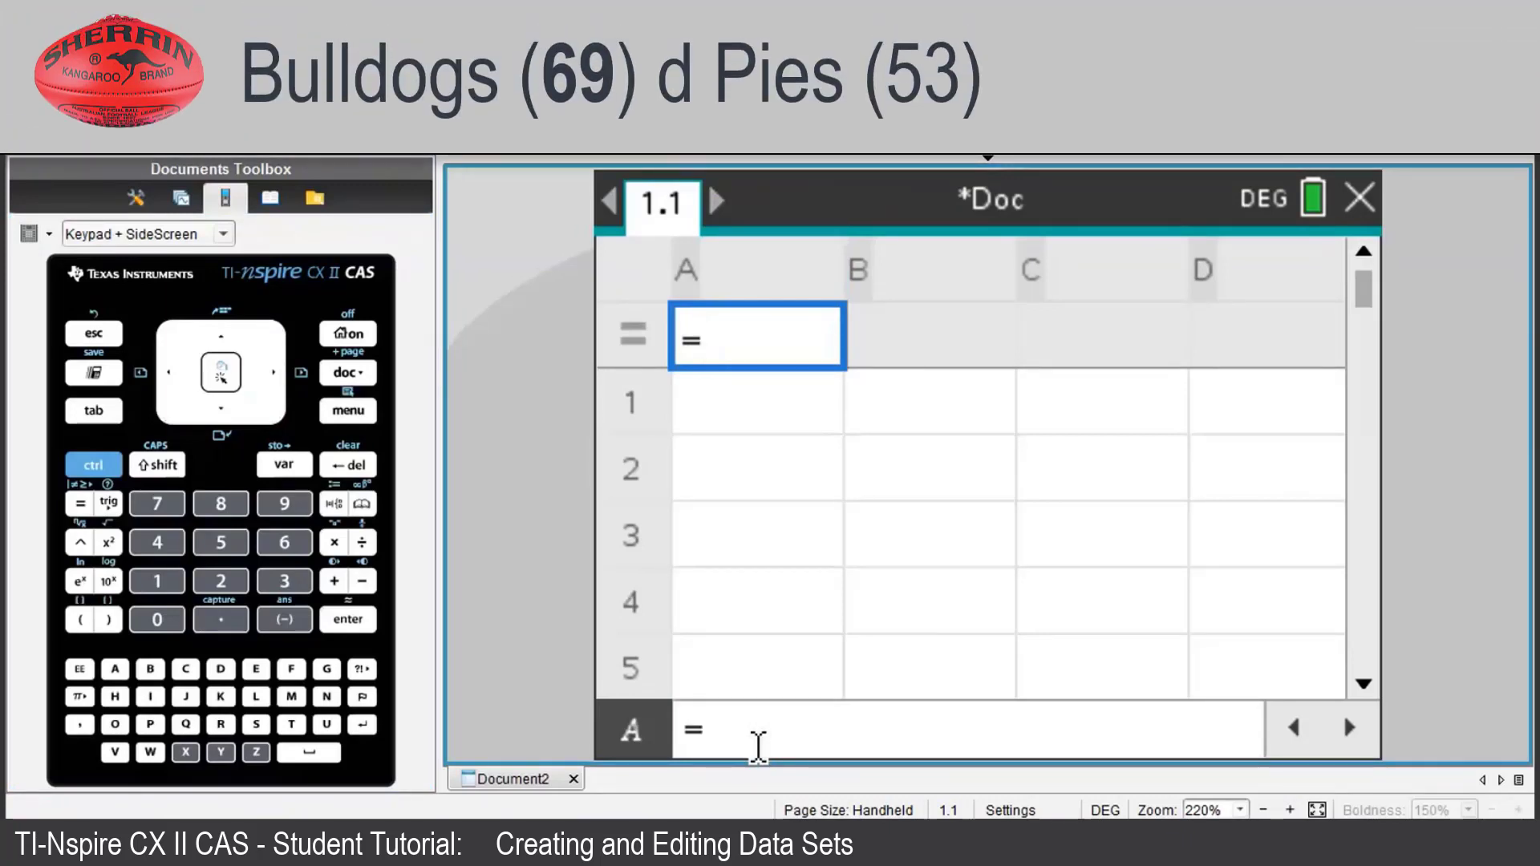
Enter scores 69, 100, 167, 73, 118 into cells A1 through A5.
key(Down)
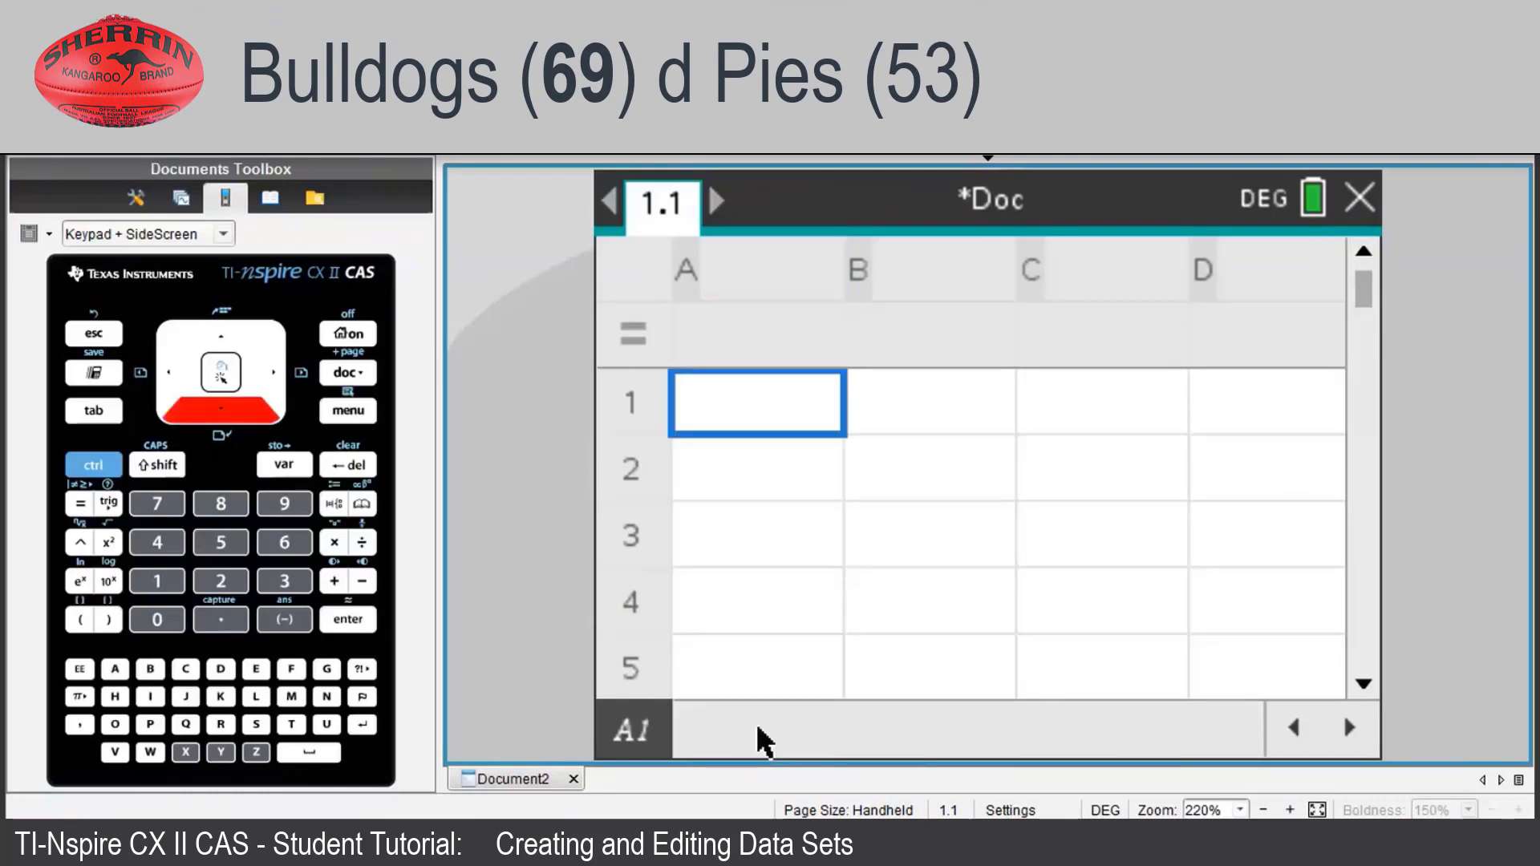
text(69)
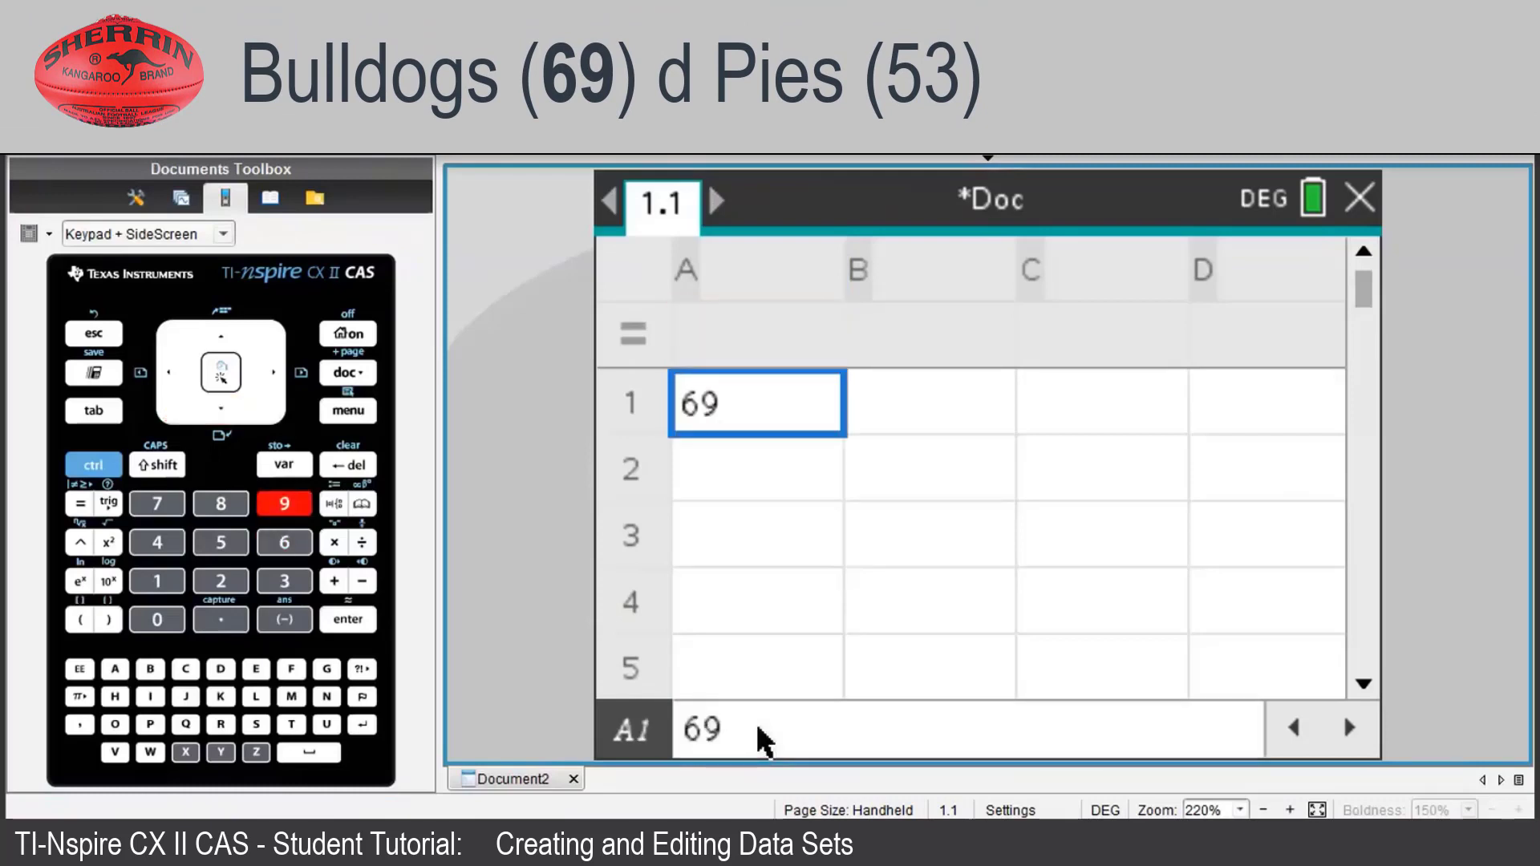
key(Return)
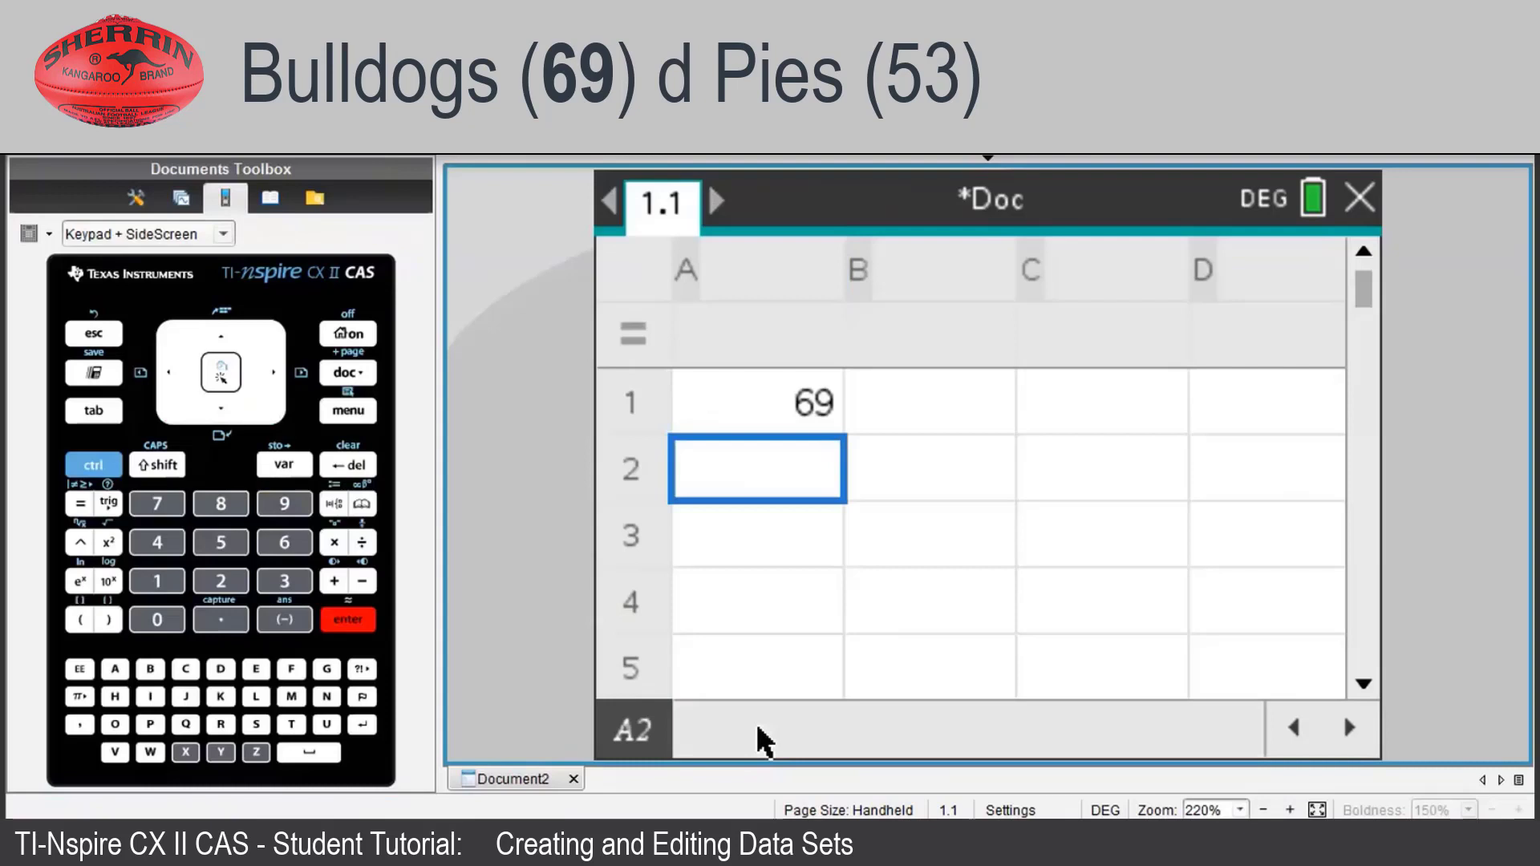
text(100)
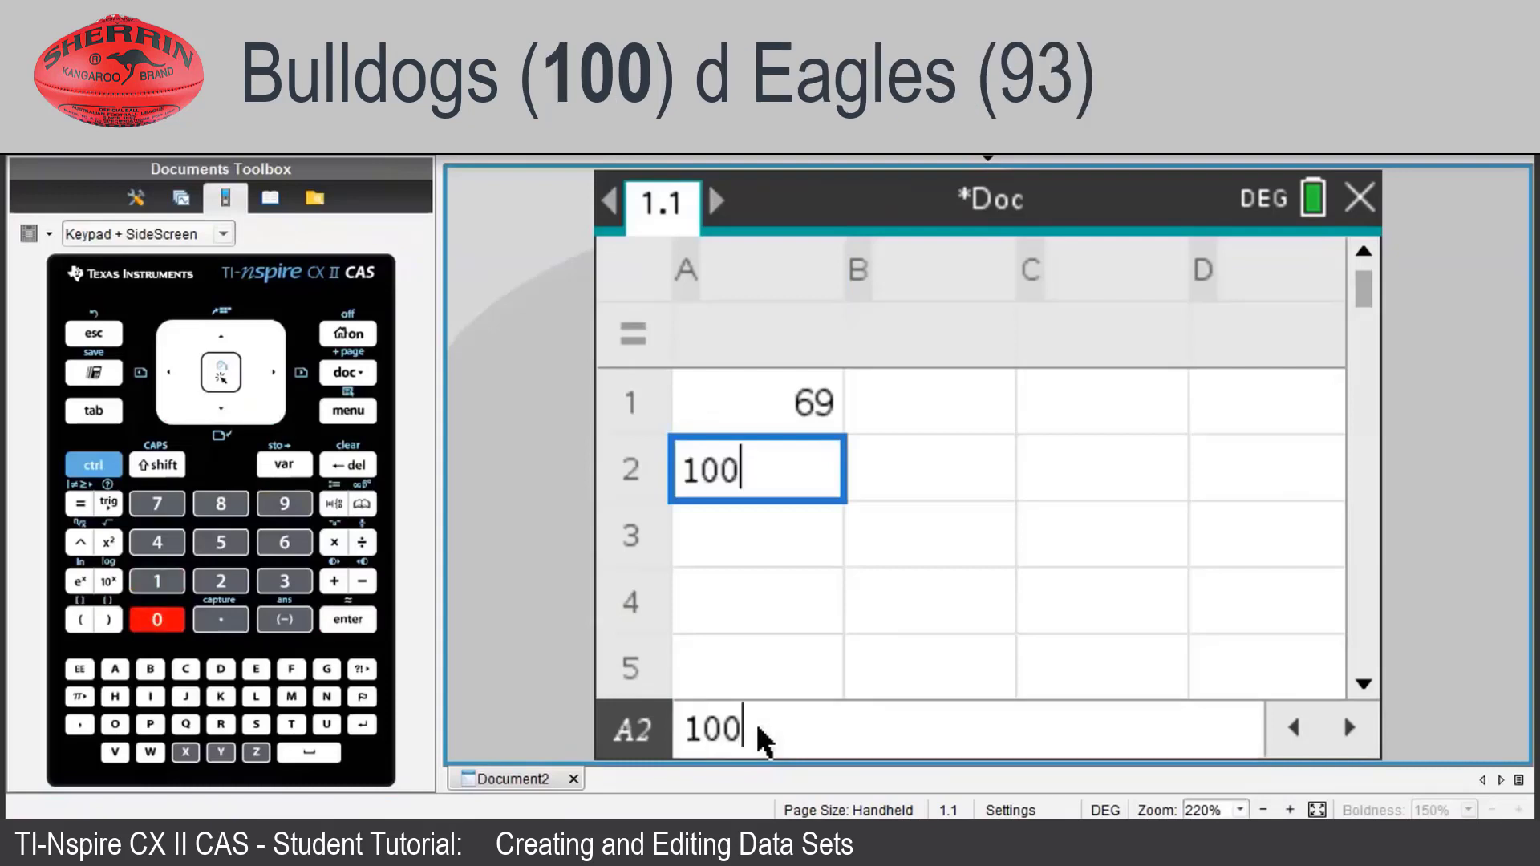
key(Return)
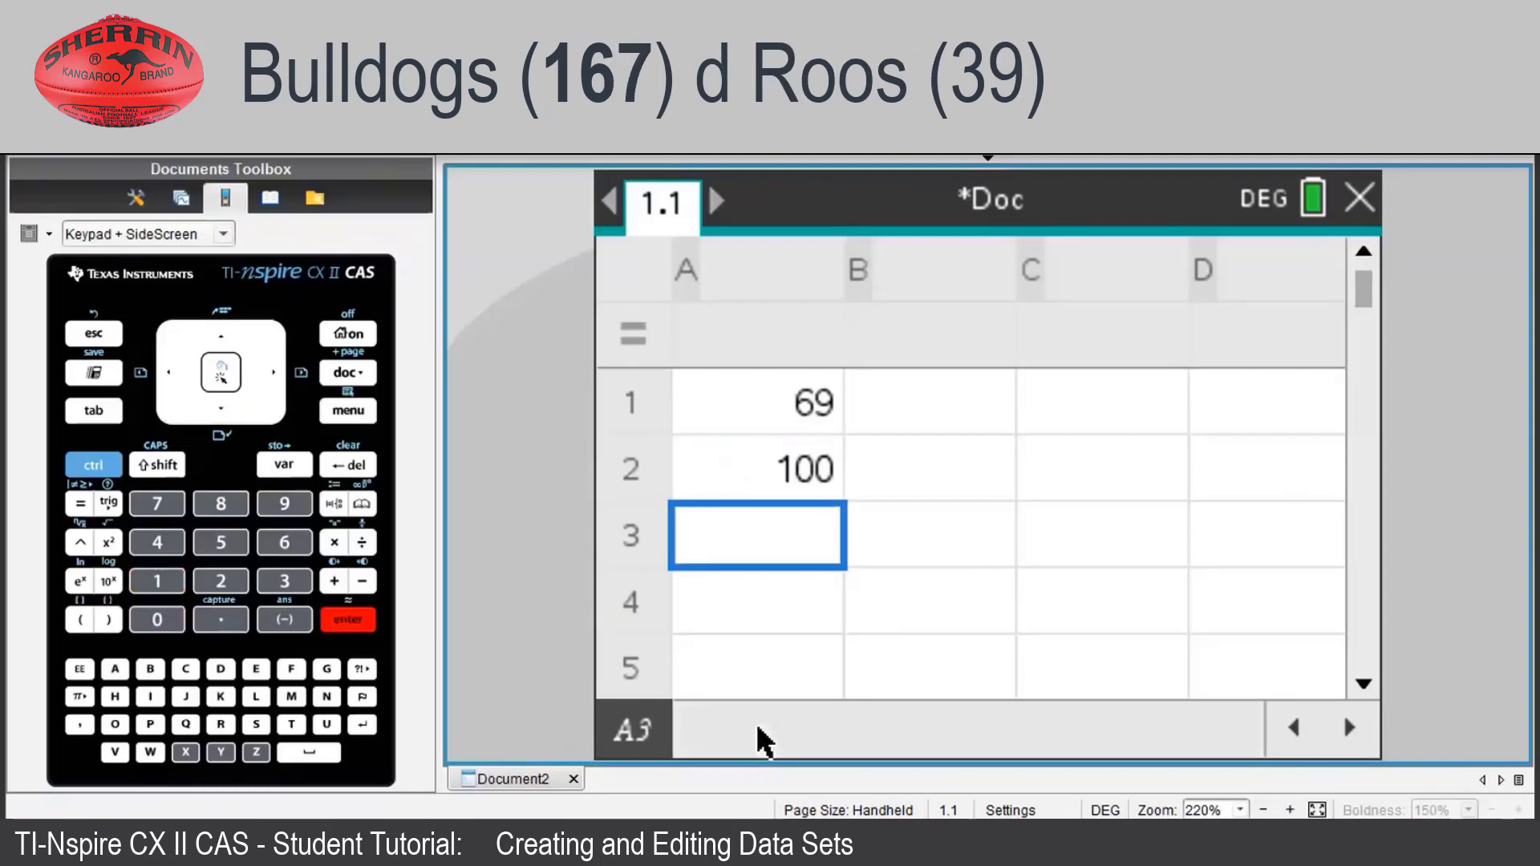
text(167)
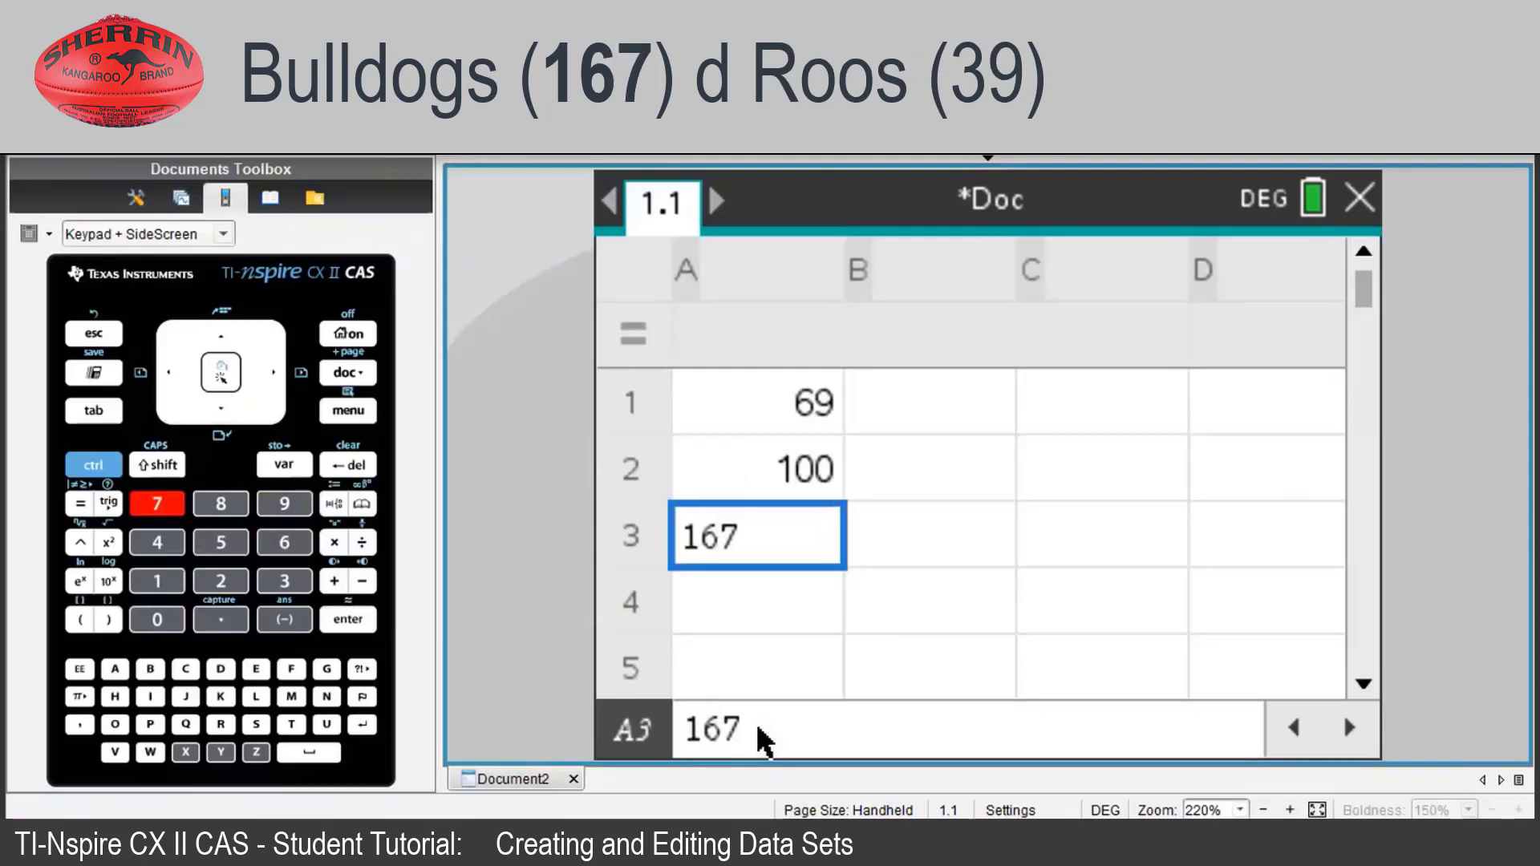
key(Return)
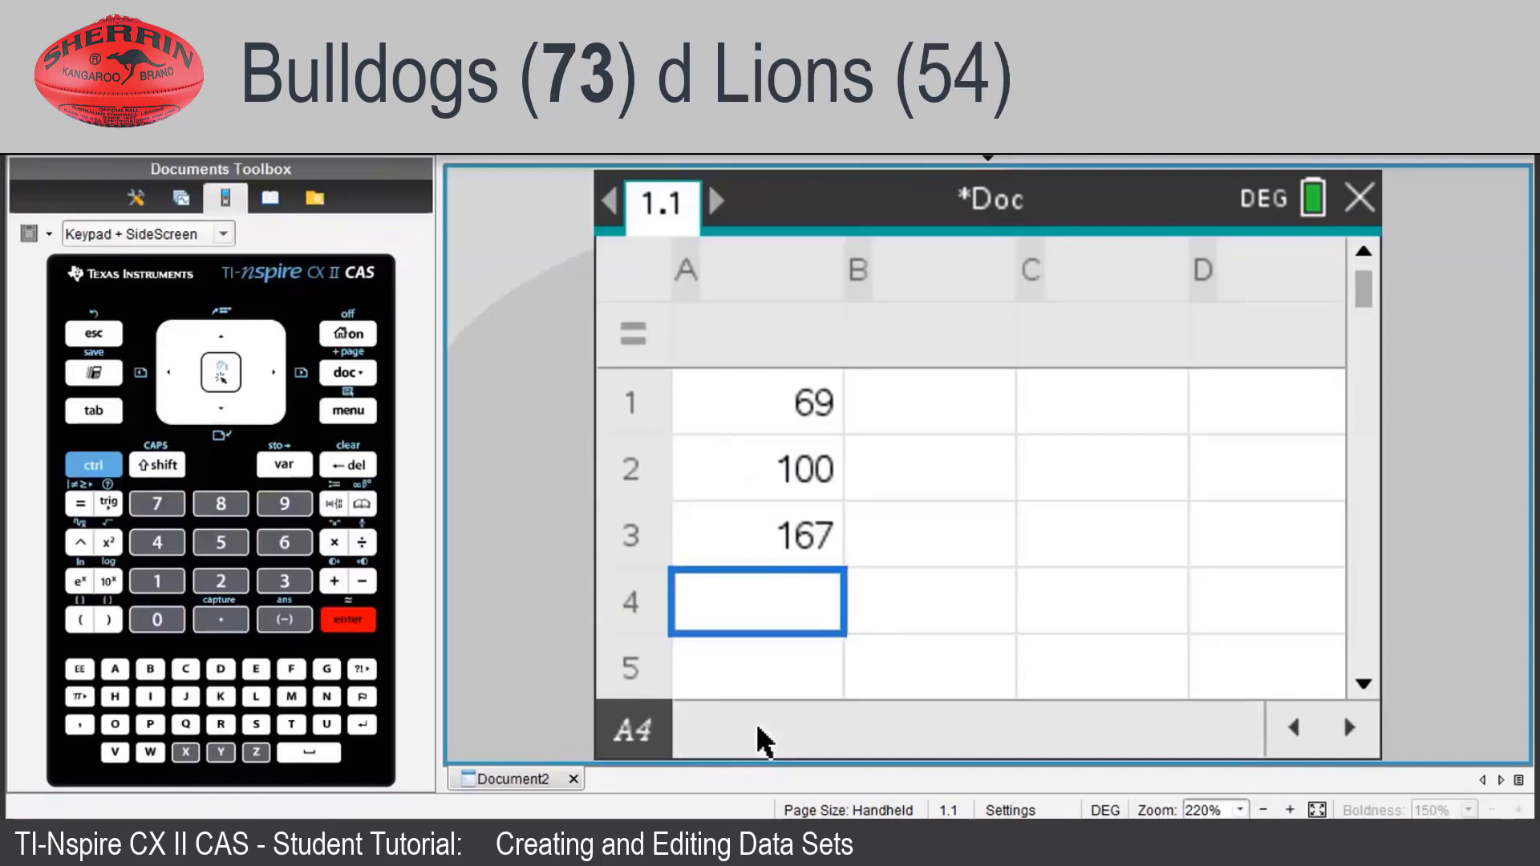
text(73)
key(Return)
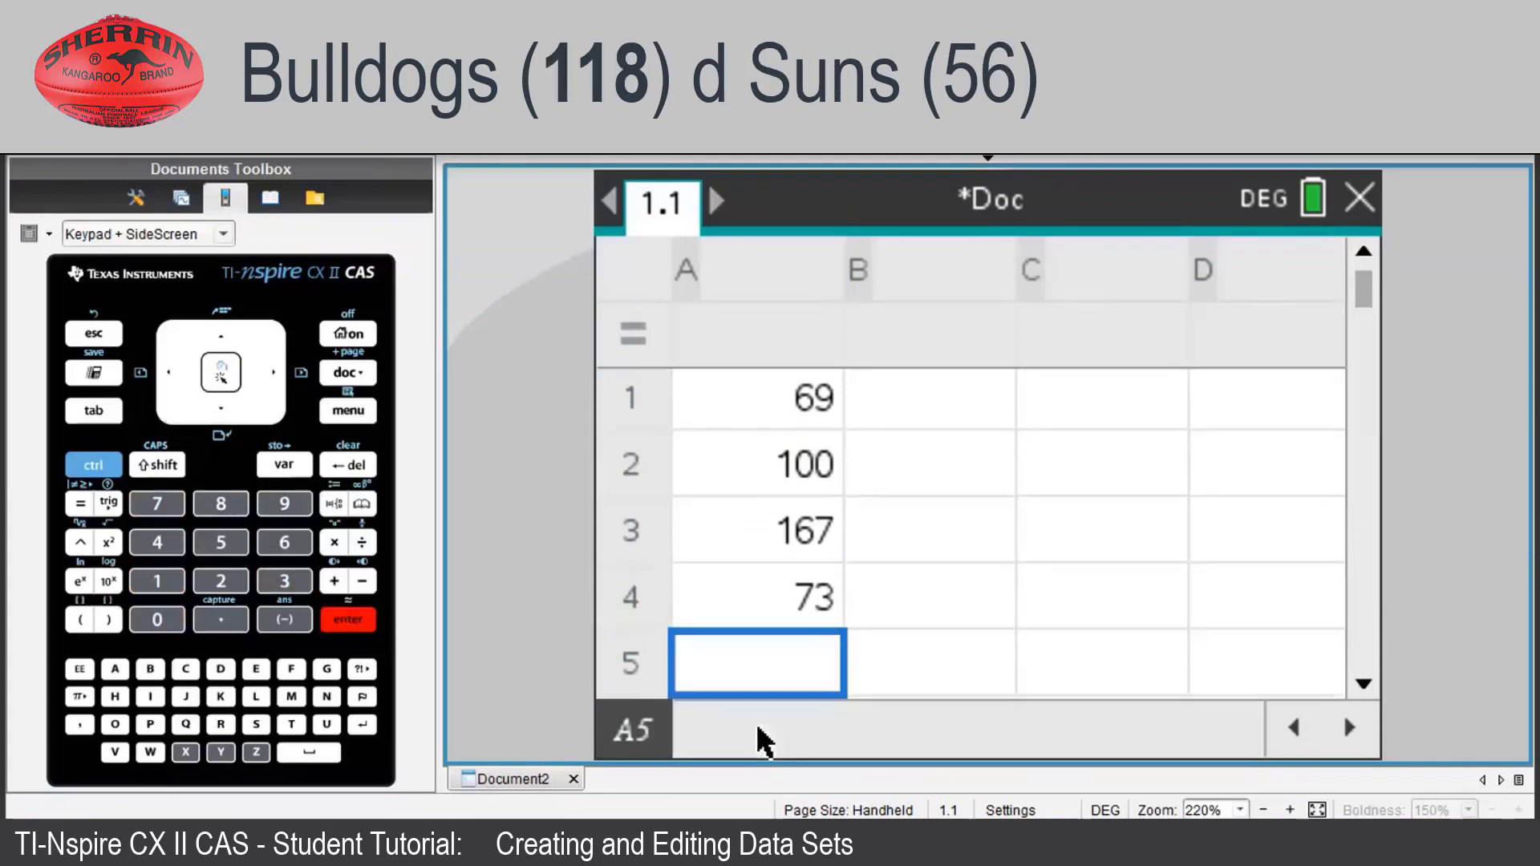
text(118)
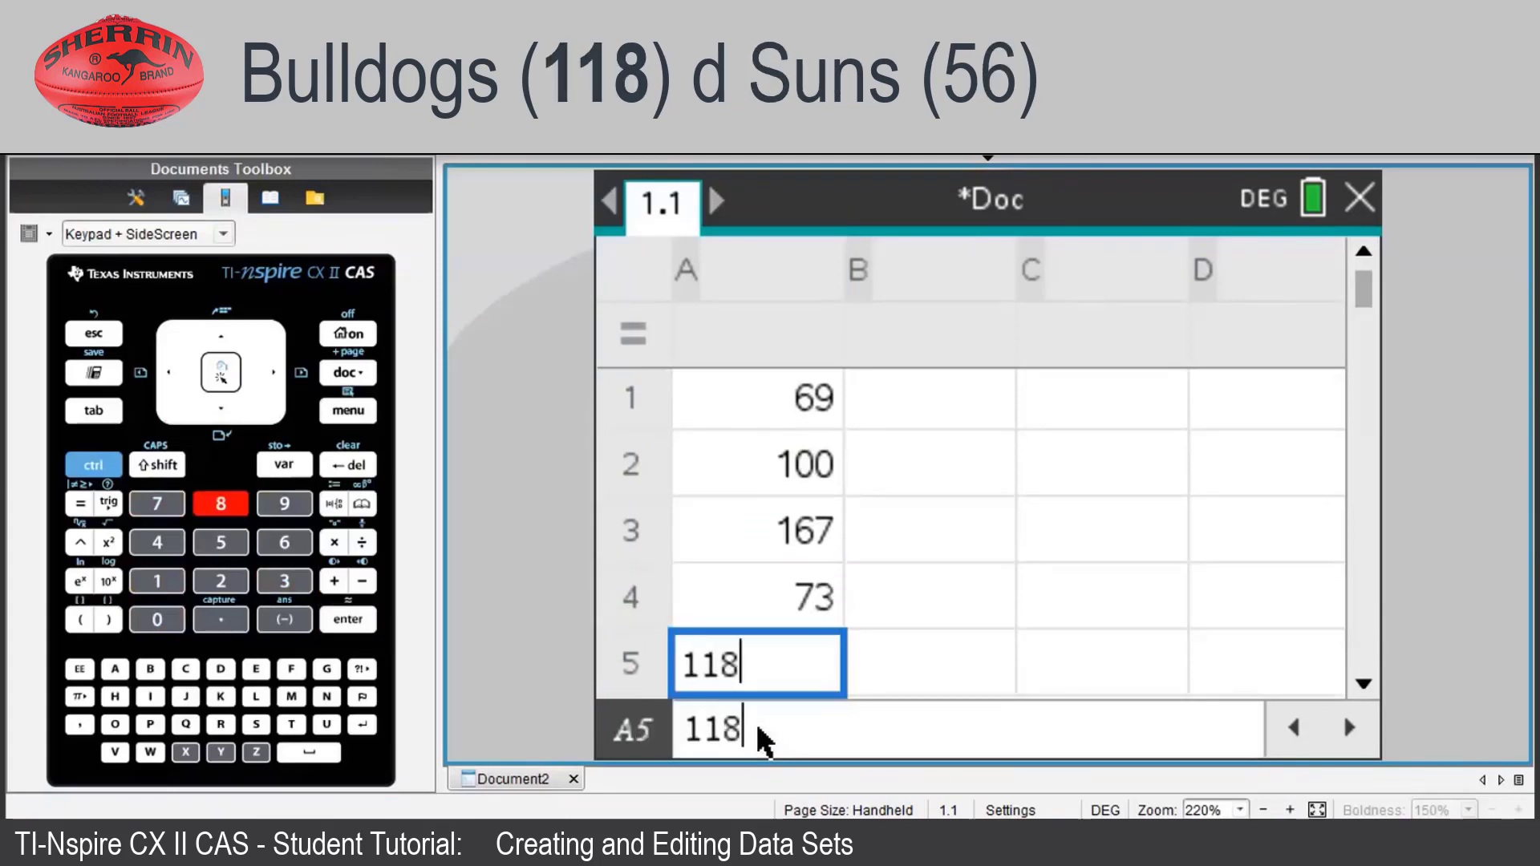
key(Return)
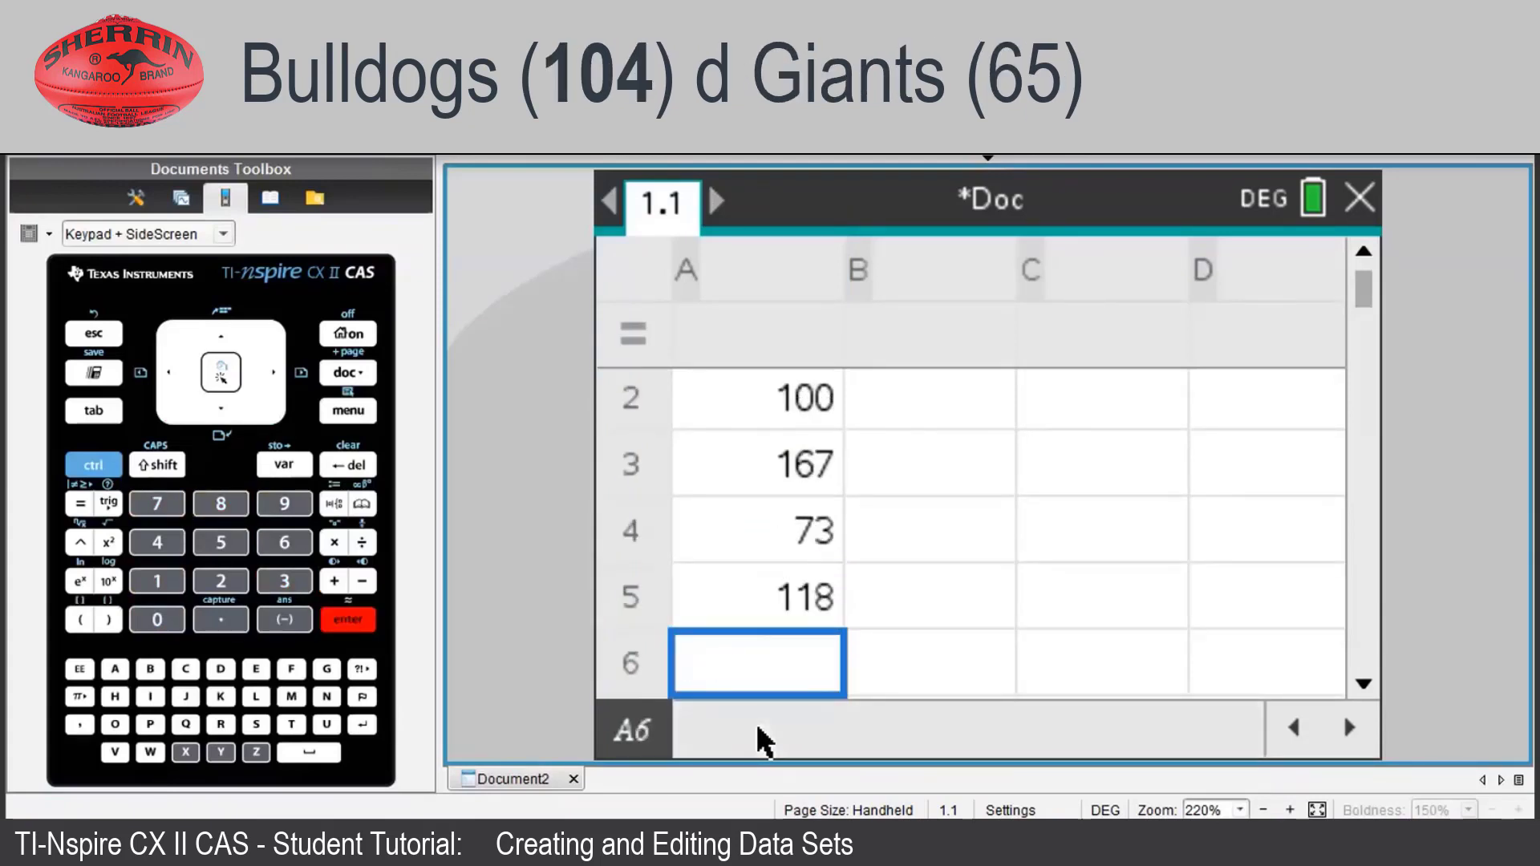
Enter scores 104, 55, 107, 96, 144 into cells A6 through A10.
text(104)
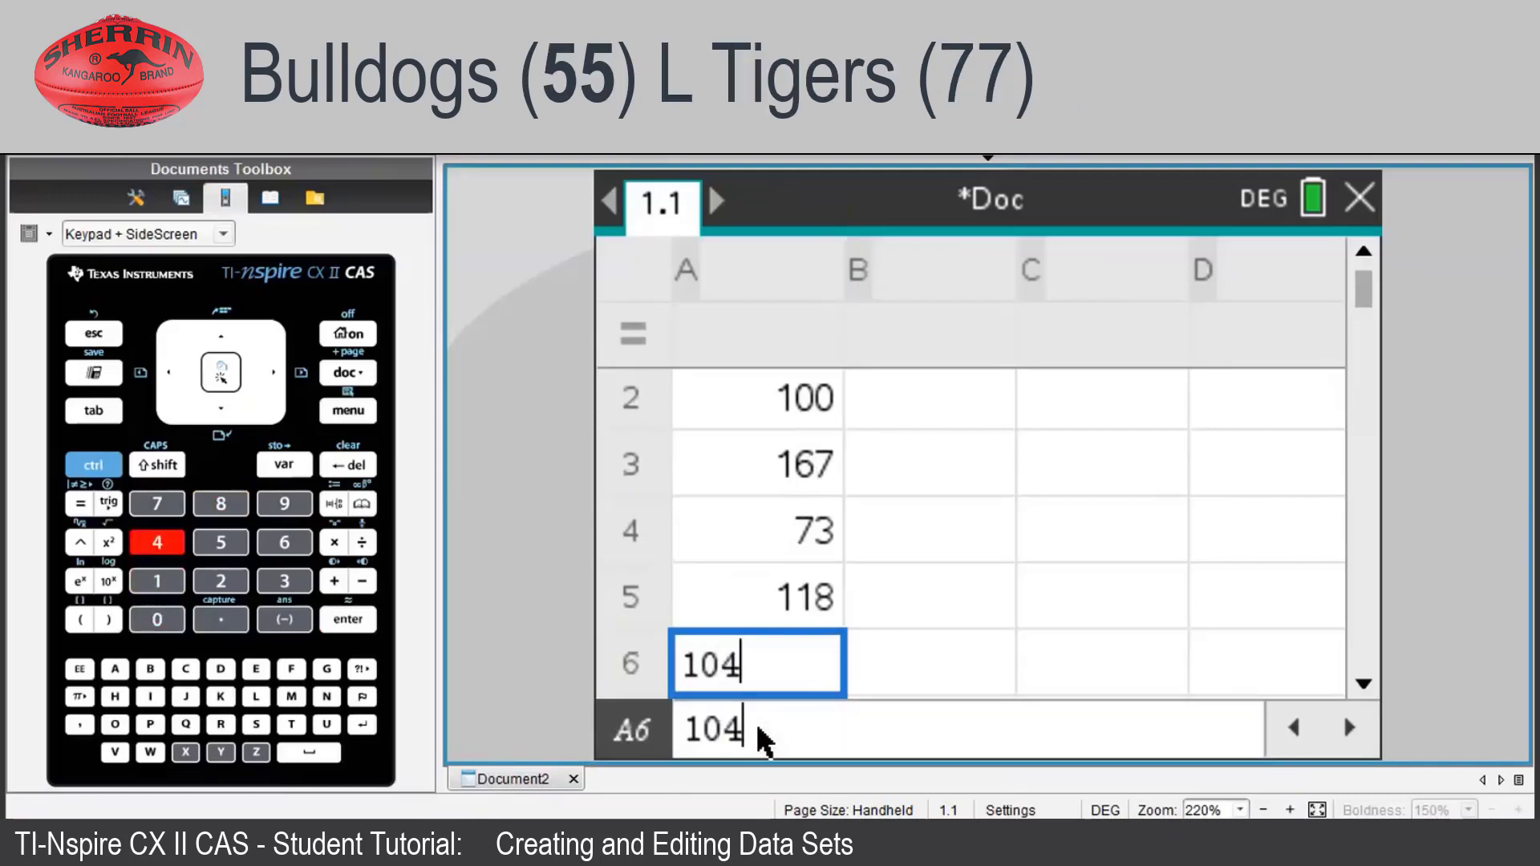
key(Return)
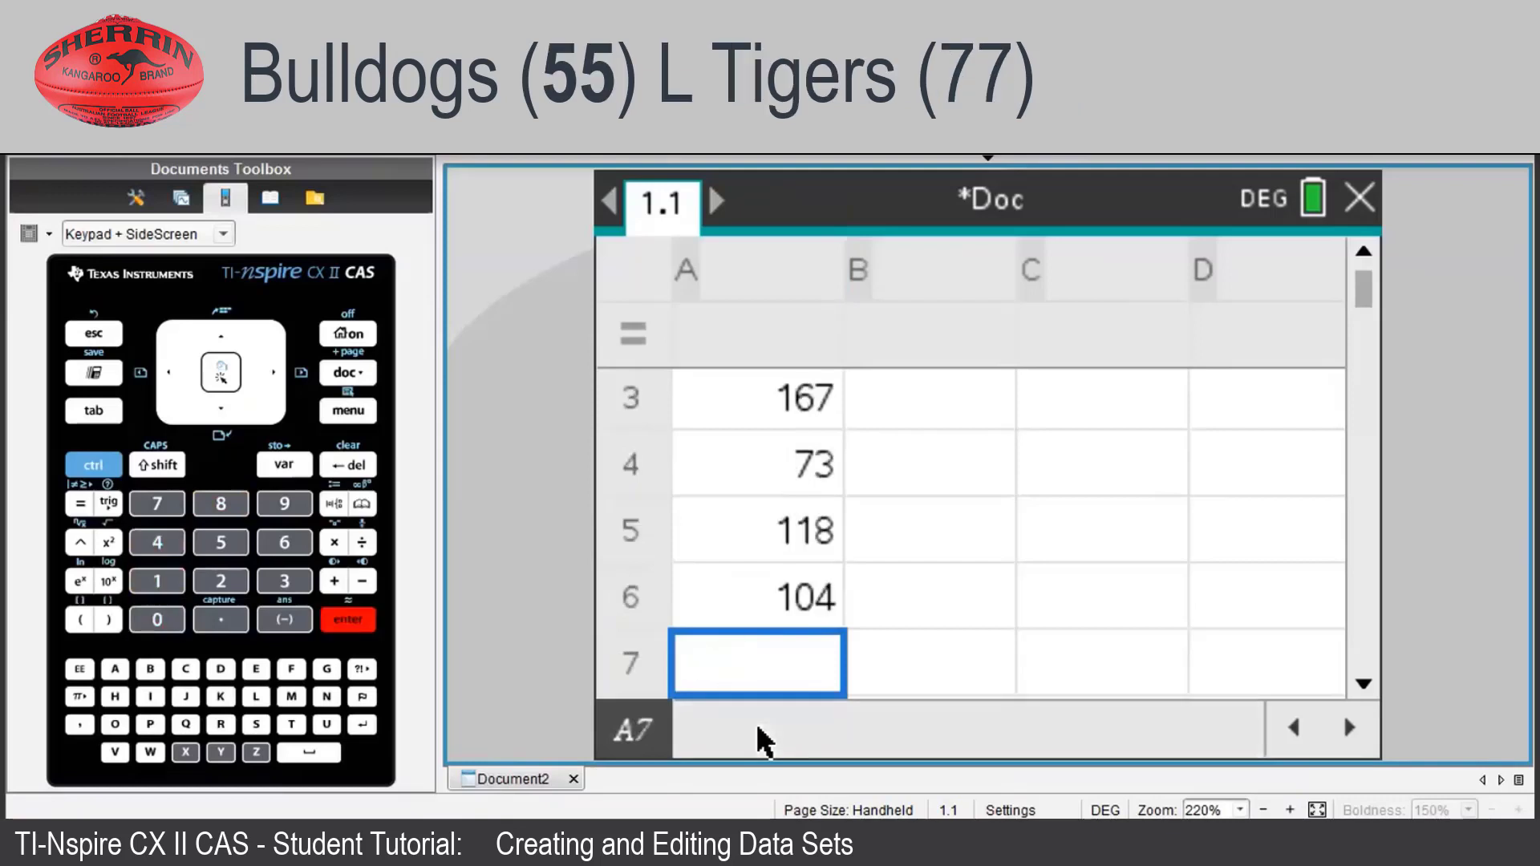
text(55)
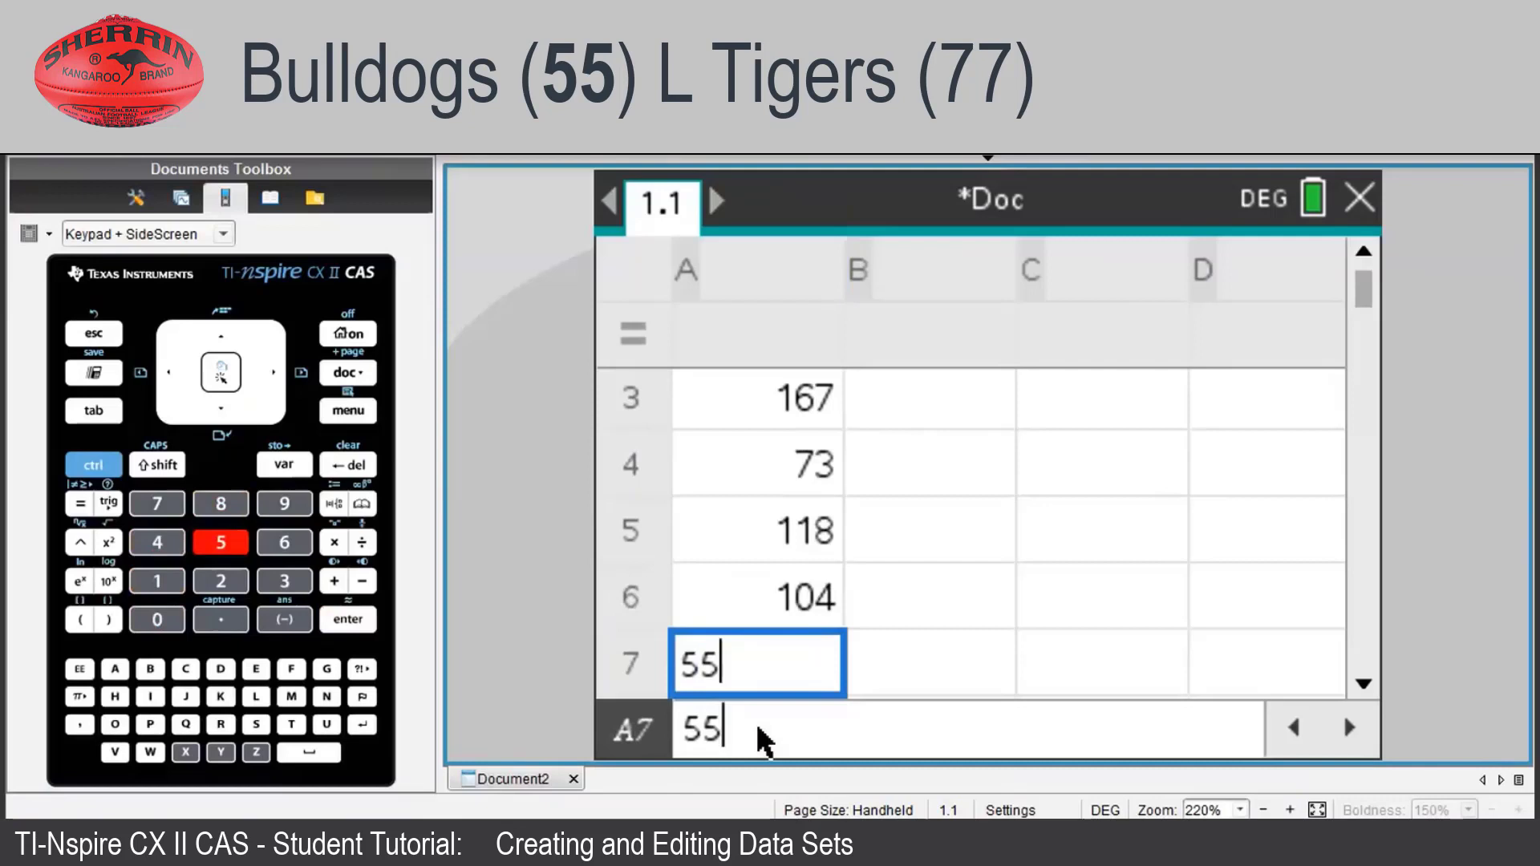
key(Return)
text(107)
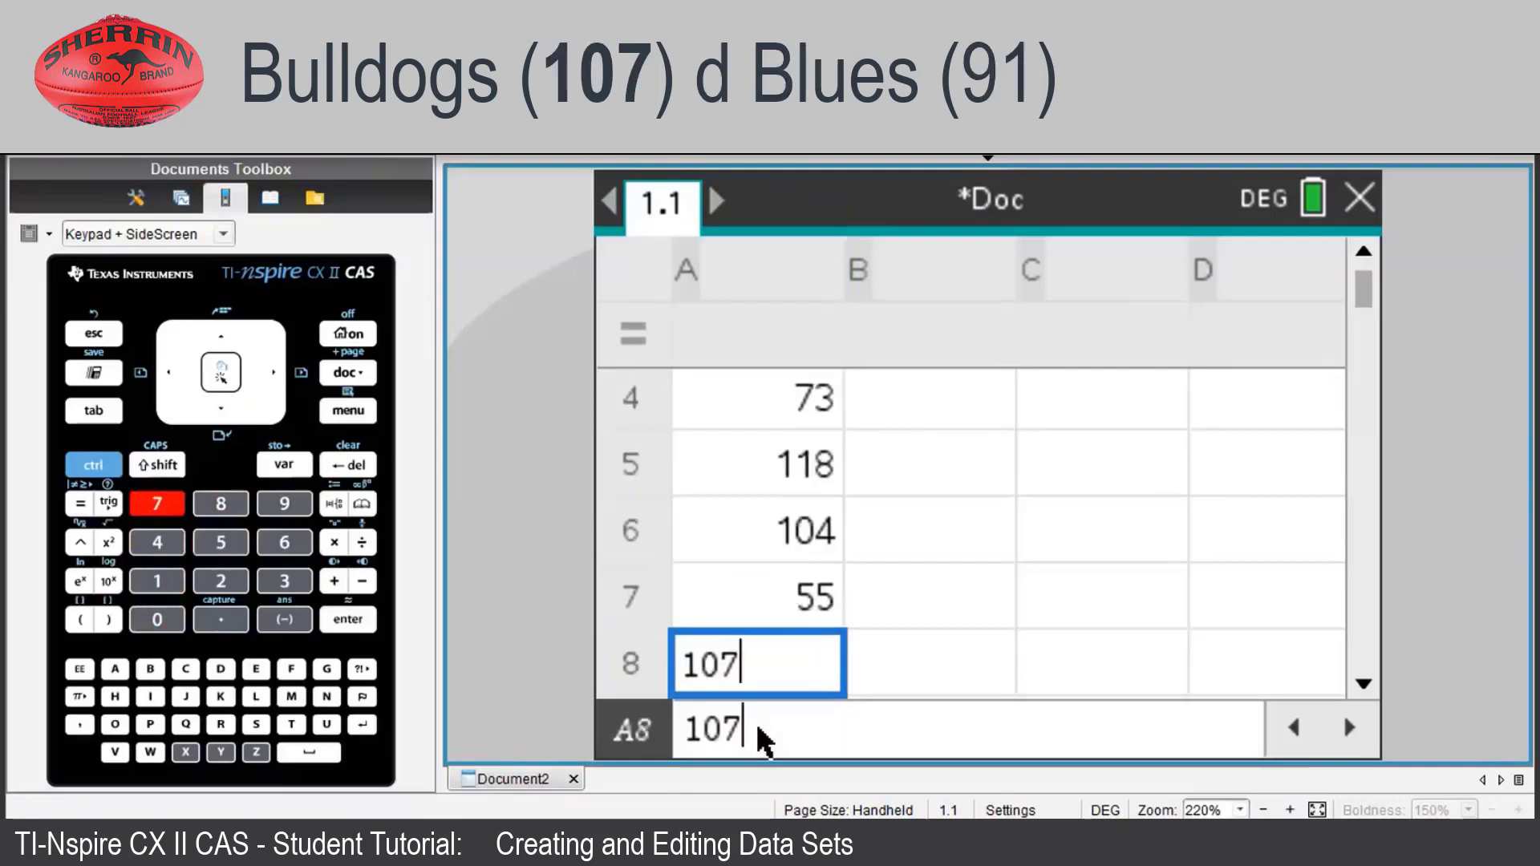
key(Return)
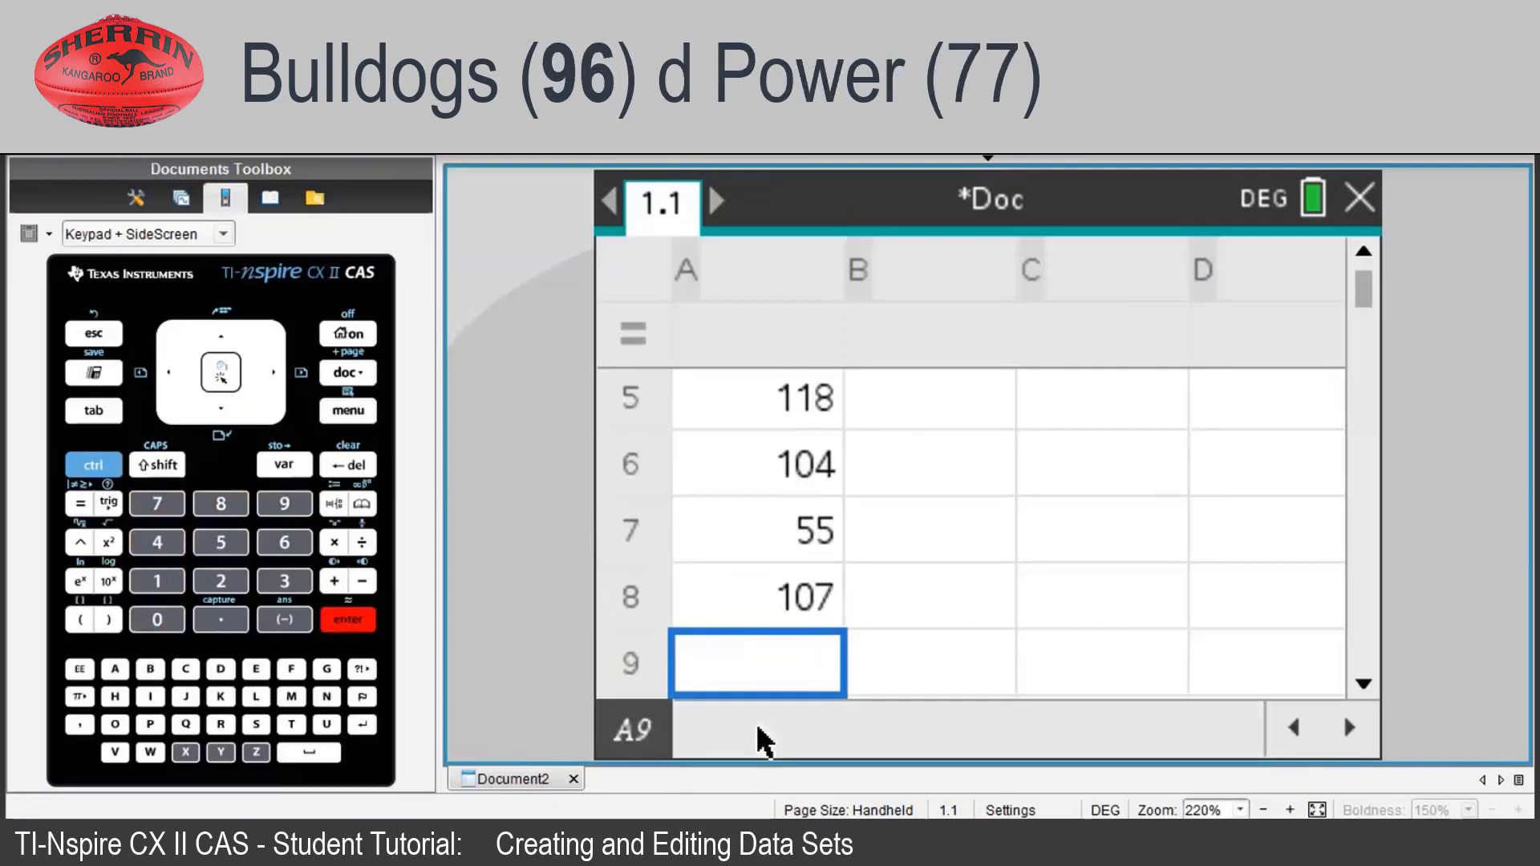
text(96)
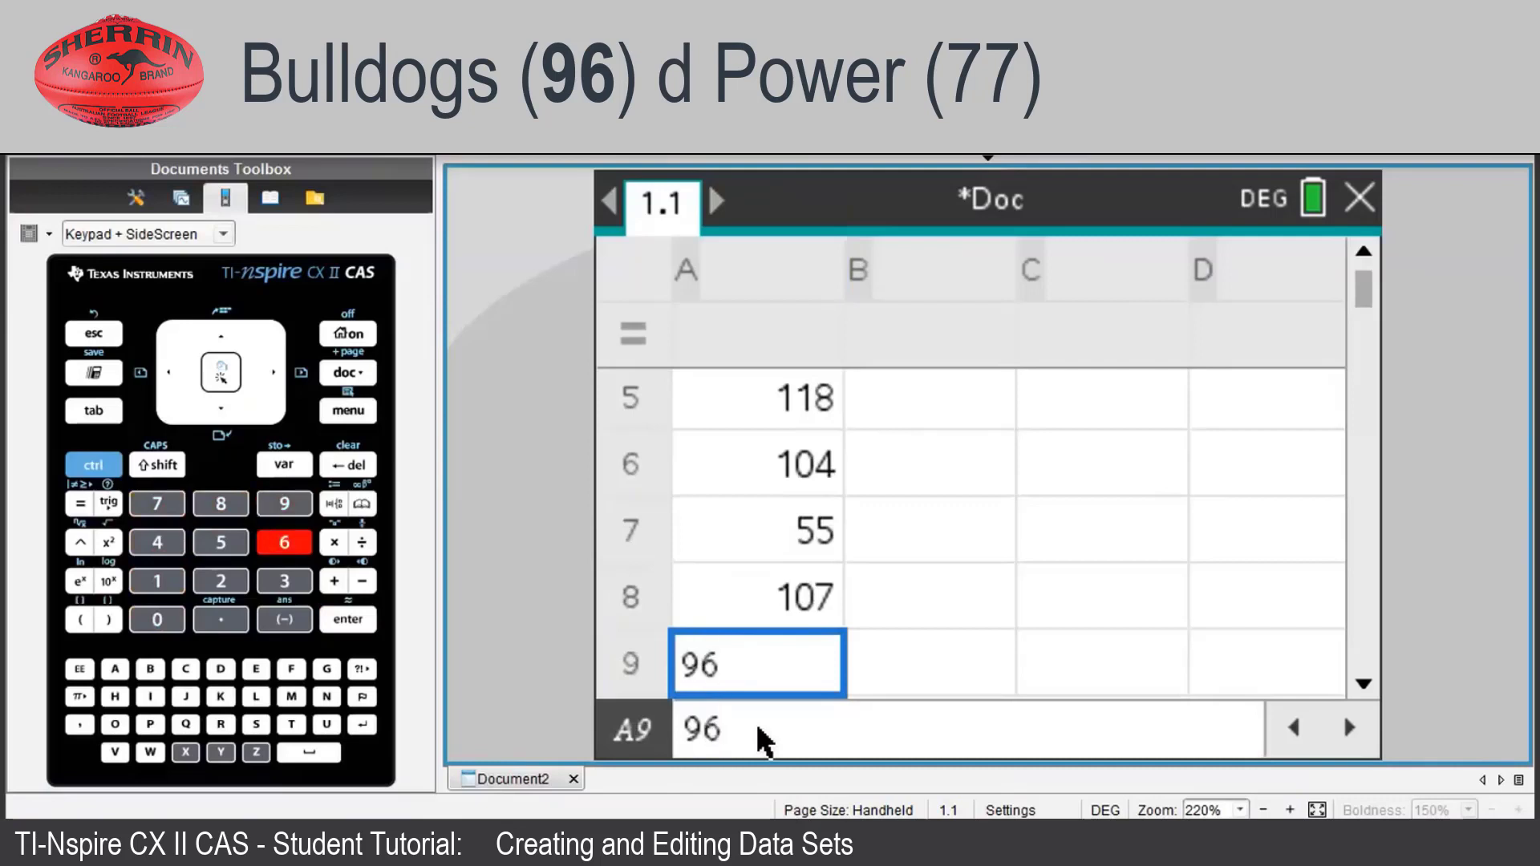
key(Return)
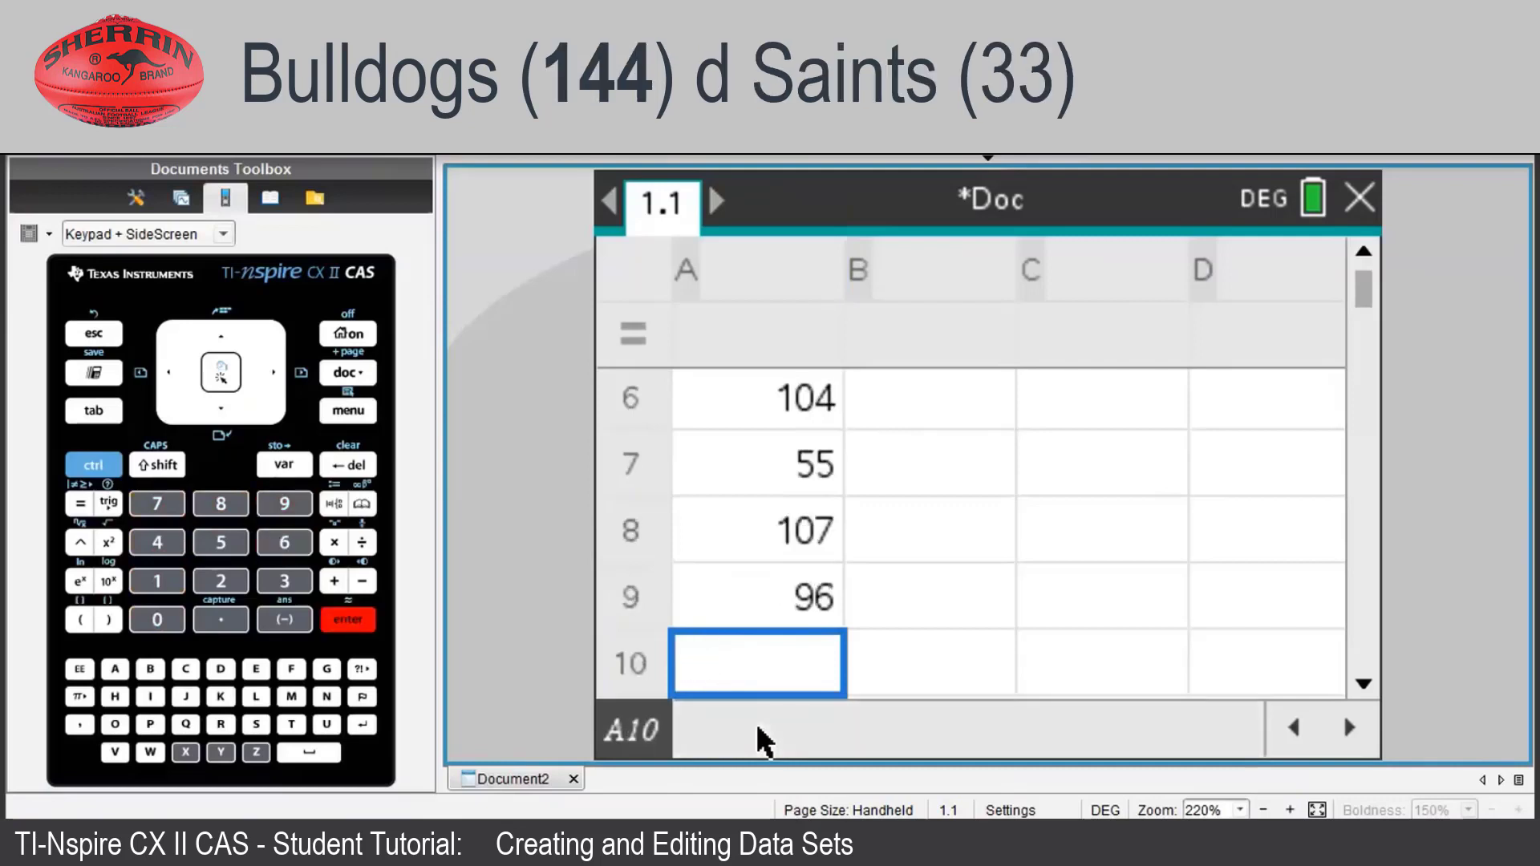
text(144)
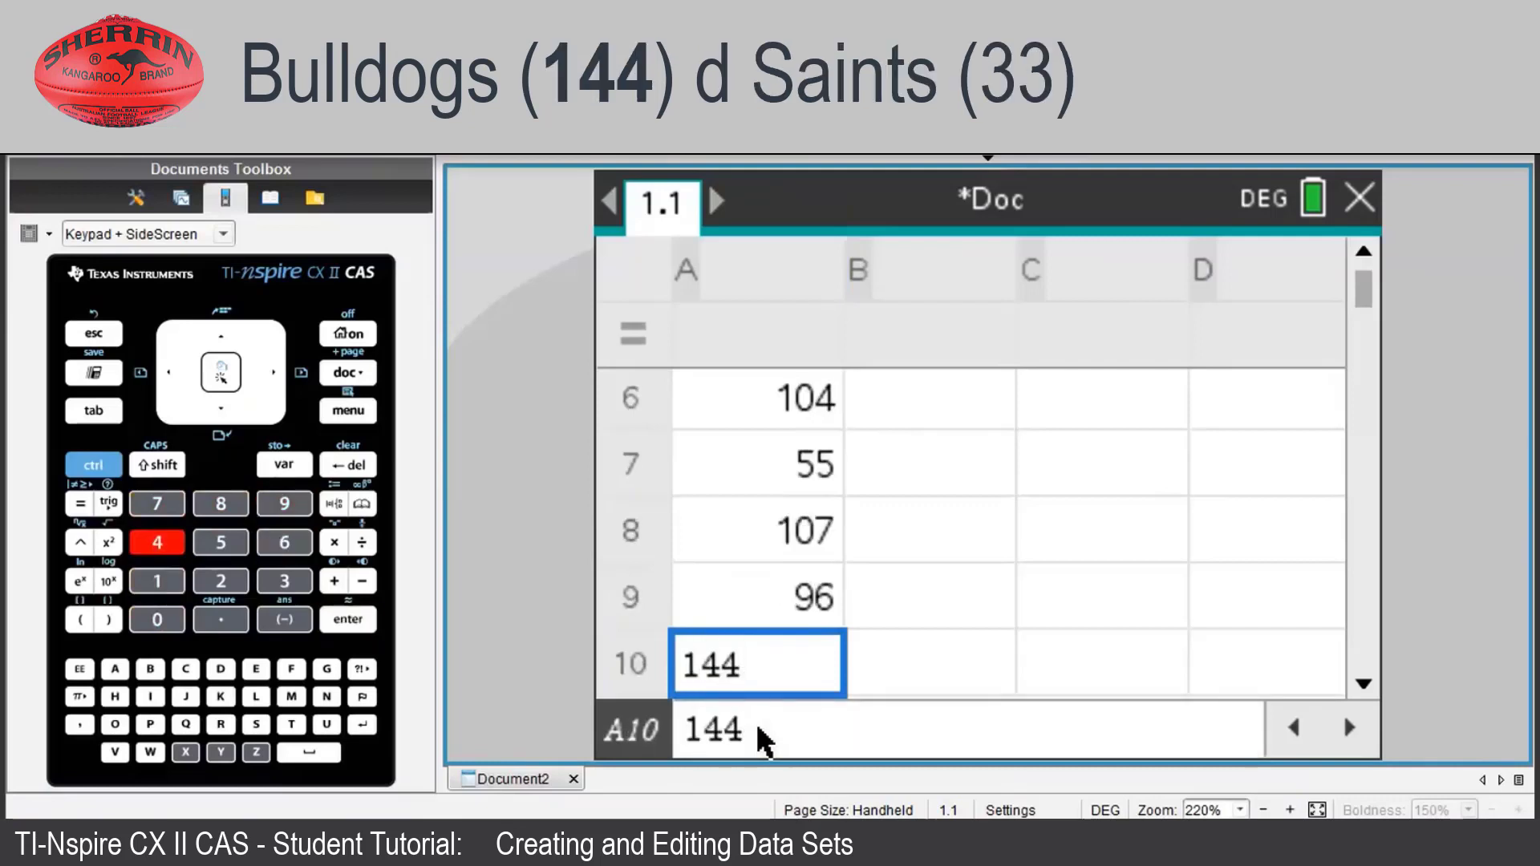
key(Return)
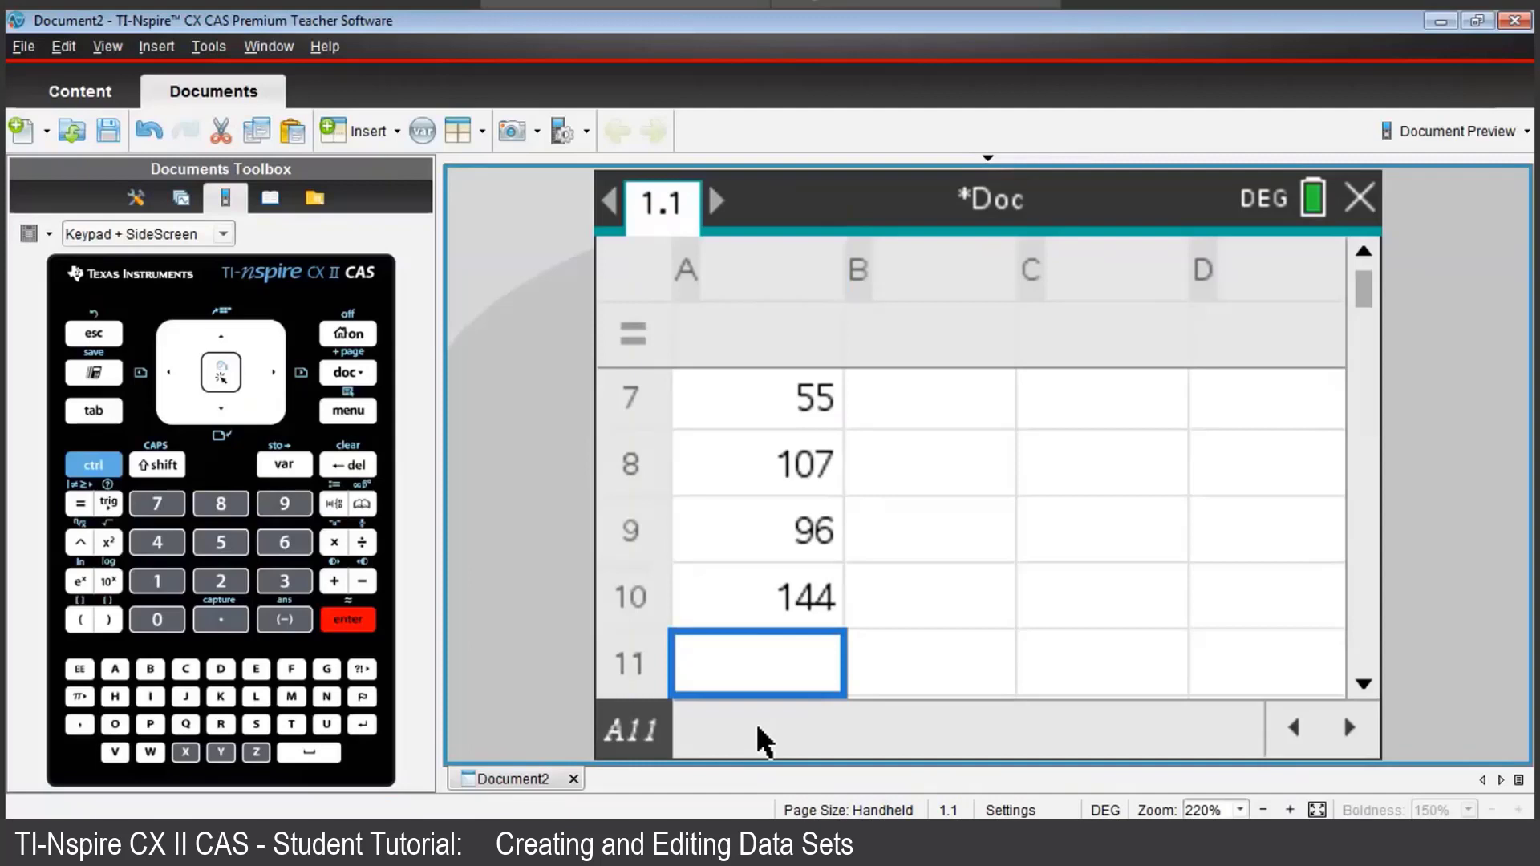
Move up column A past A1 to select the column's name cell.
key(Up)
key(Up)
key(Up)
key(Up)
key(Up)
key(Up)
key(Up)
key(Up)
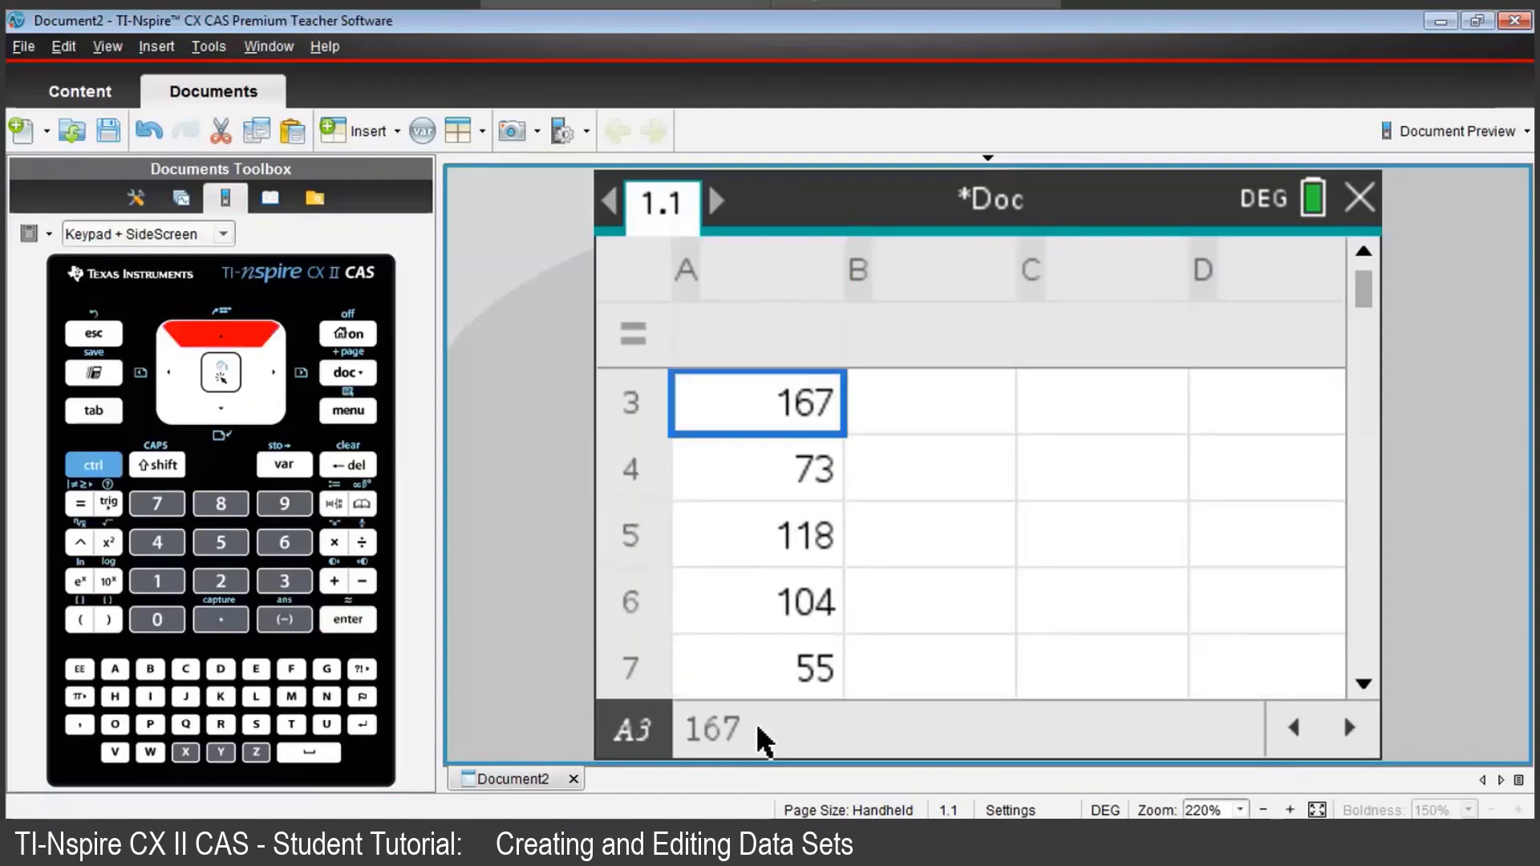
key(Up)
key(Up)
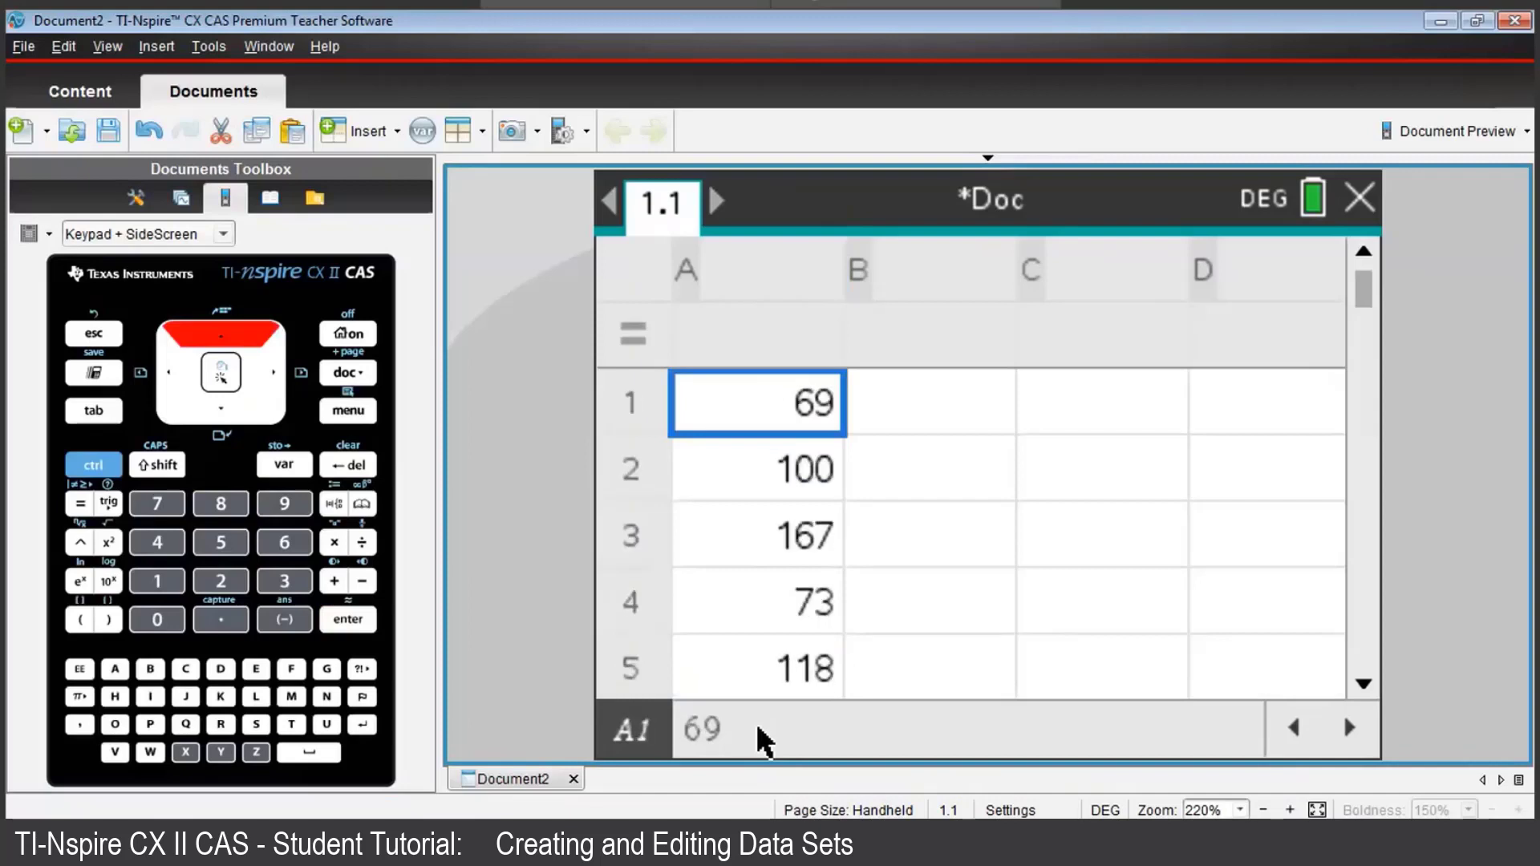
key(Up)
key(Up)
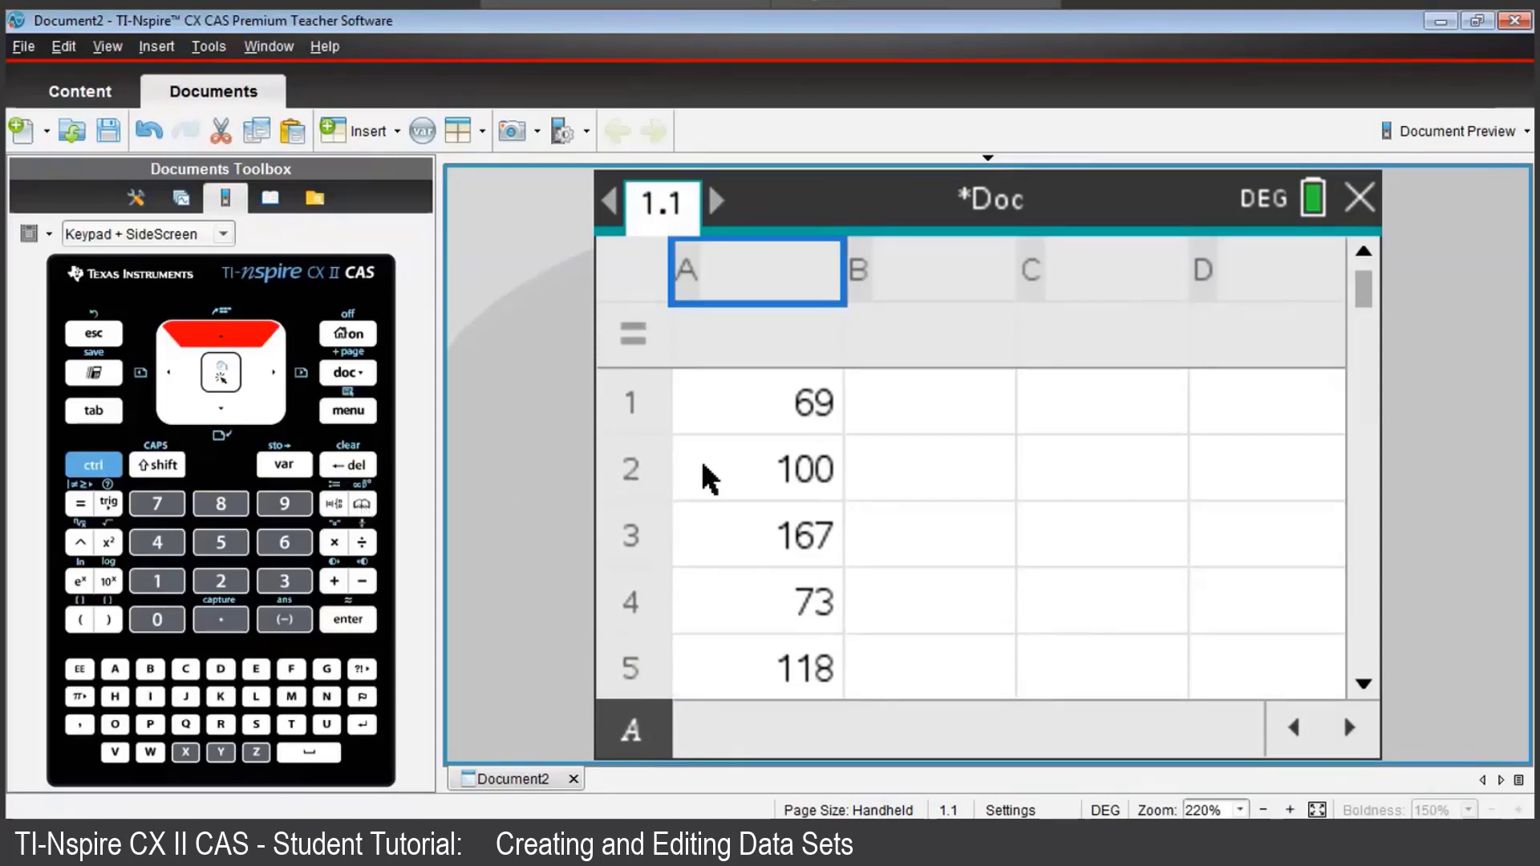
Name column A rd1to10_scores, taking the underscore from the symbol palette.
text(rd)
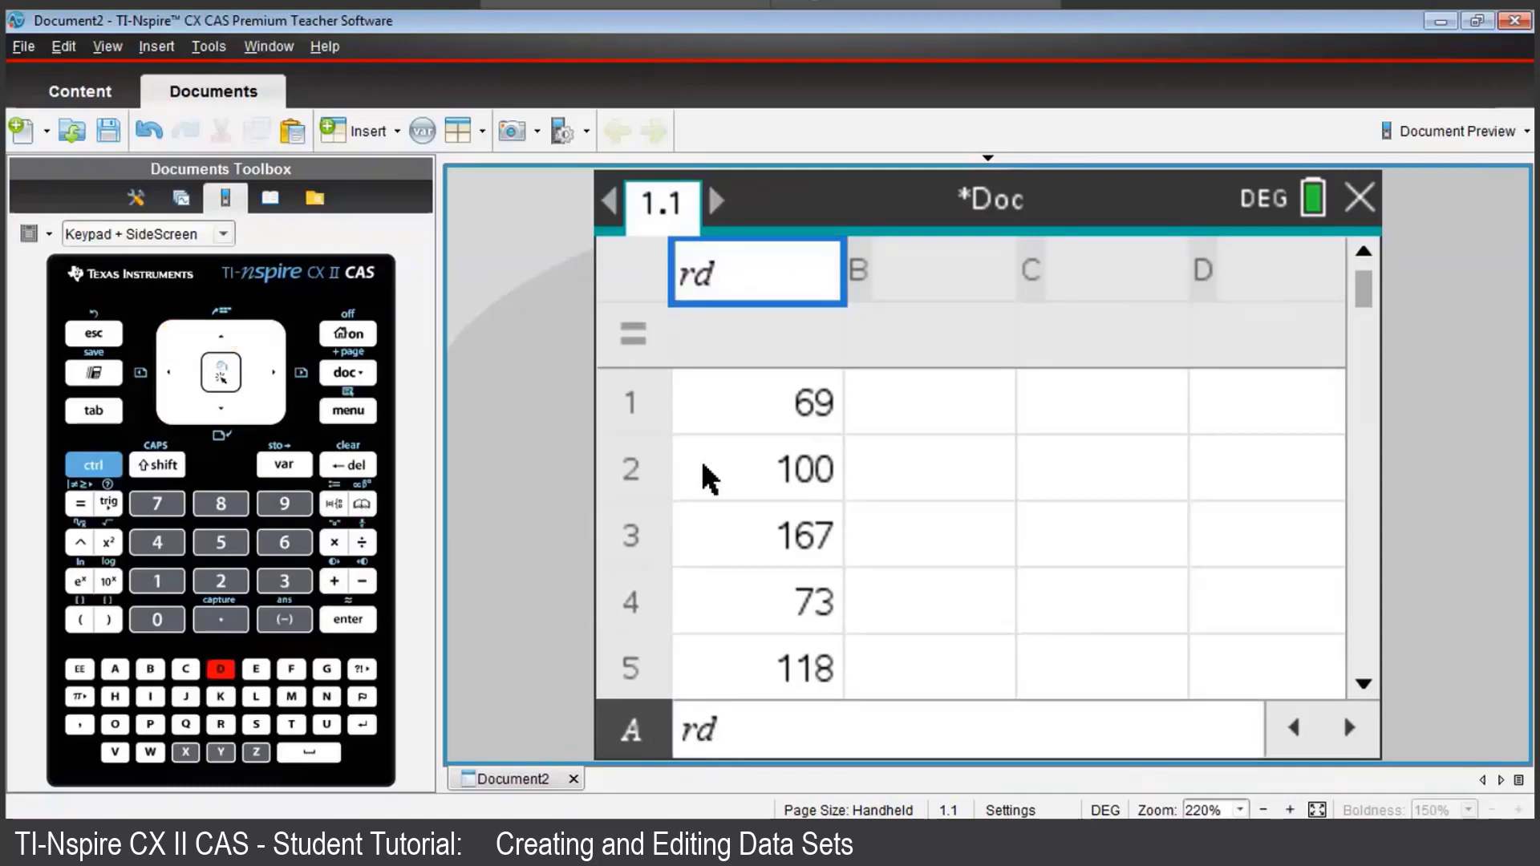
text(1to)
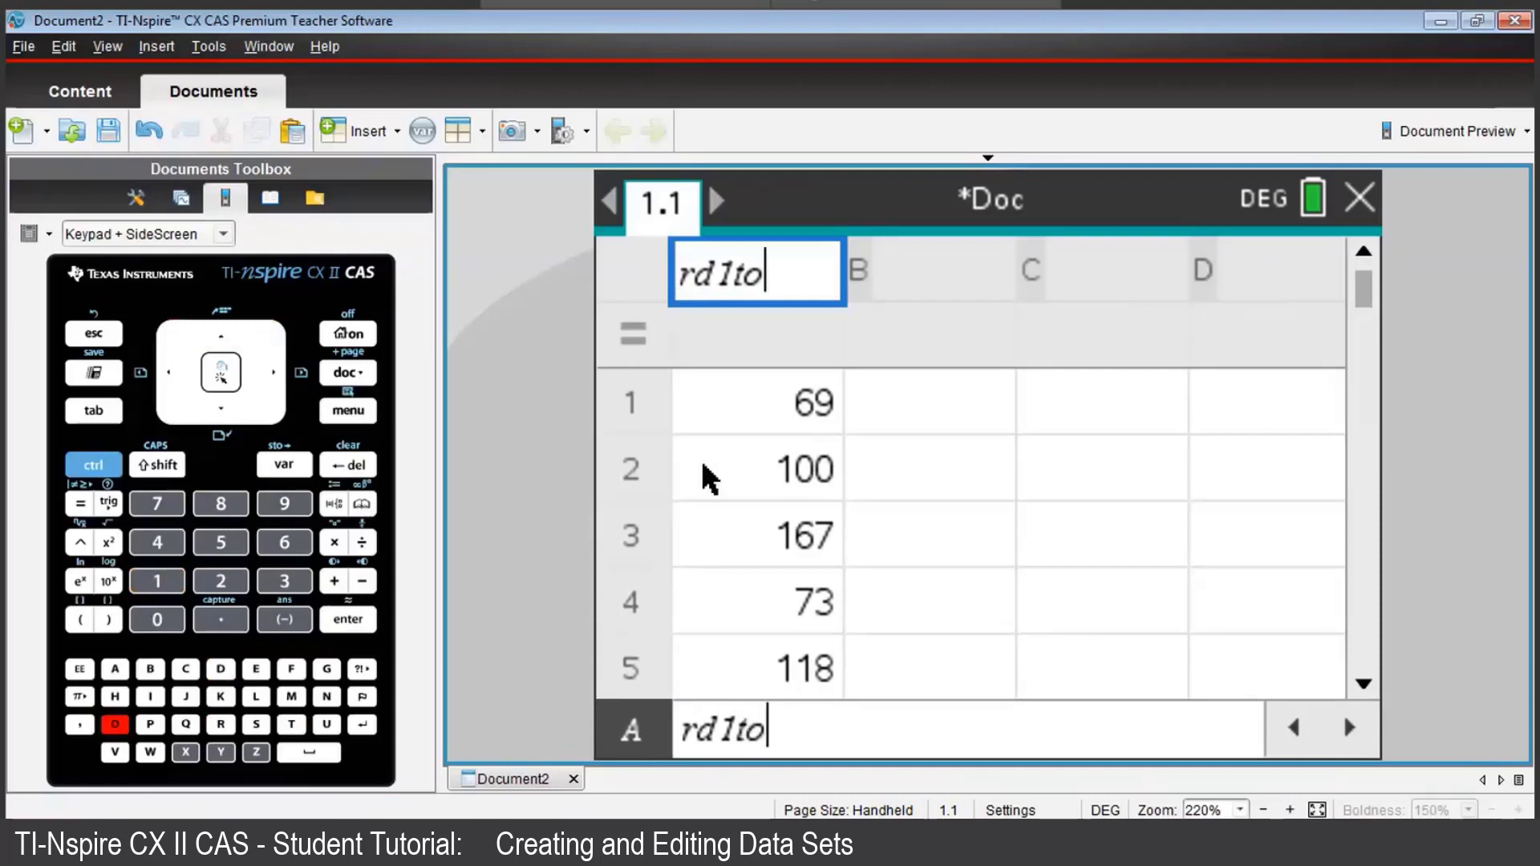
text(10)
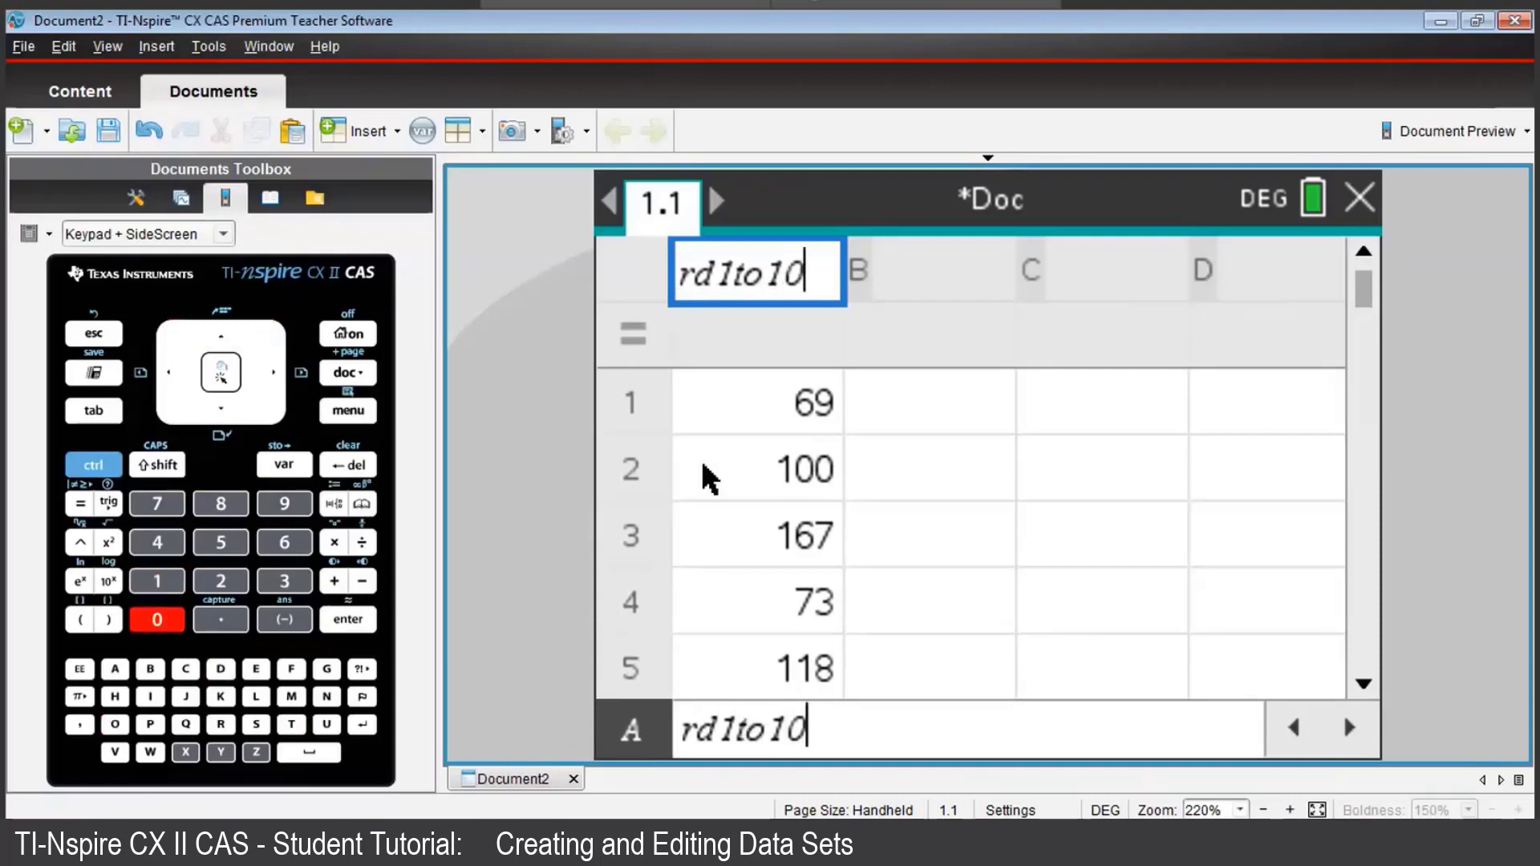
click(94, 465)
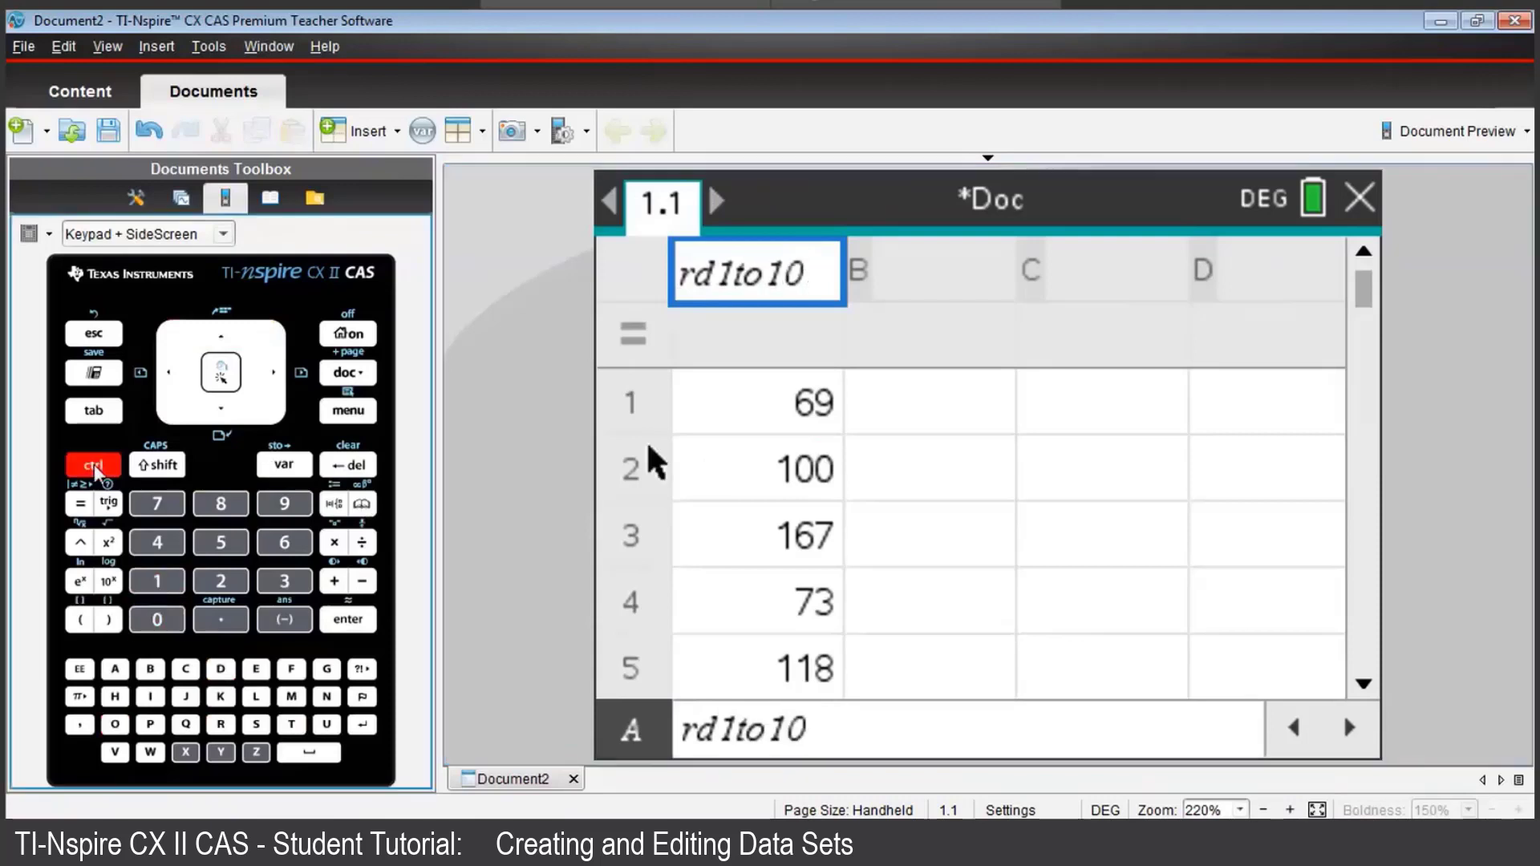
click(363, 504)
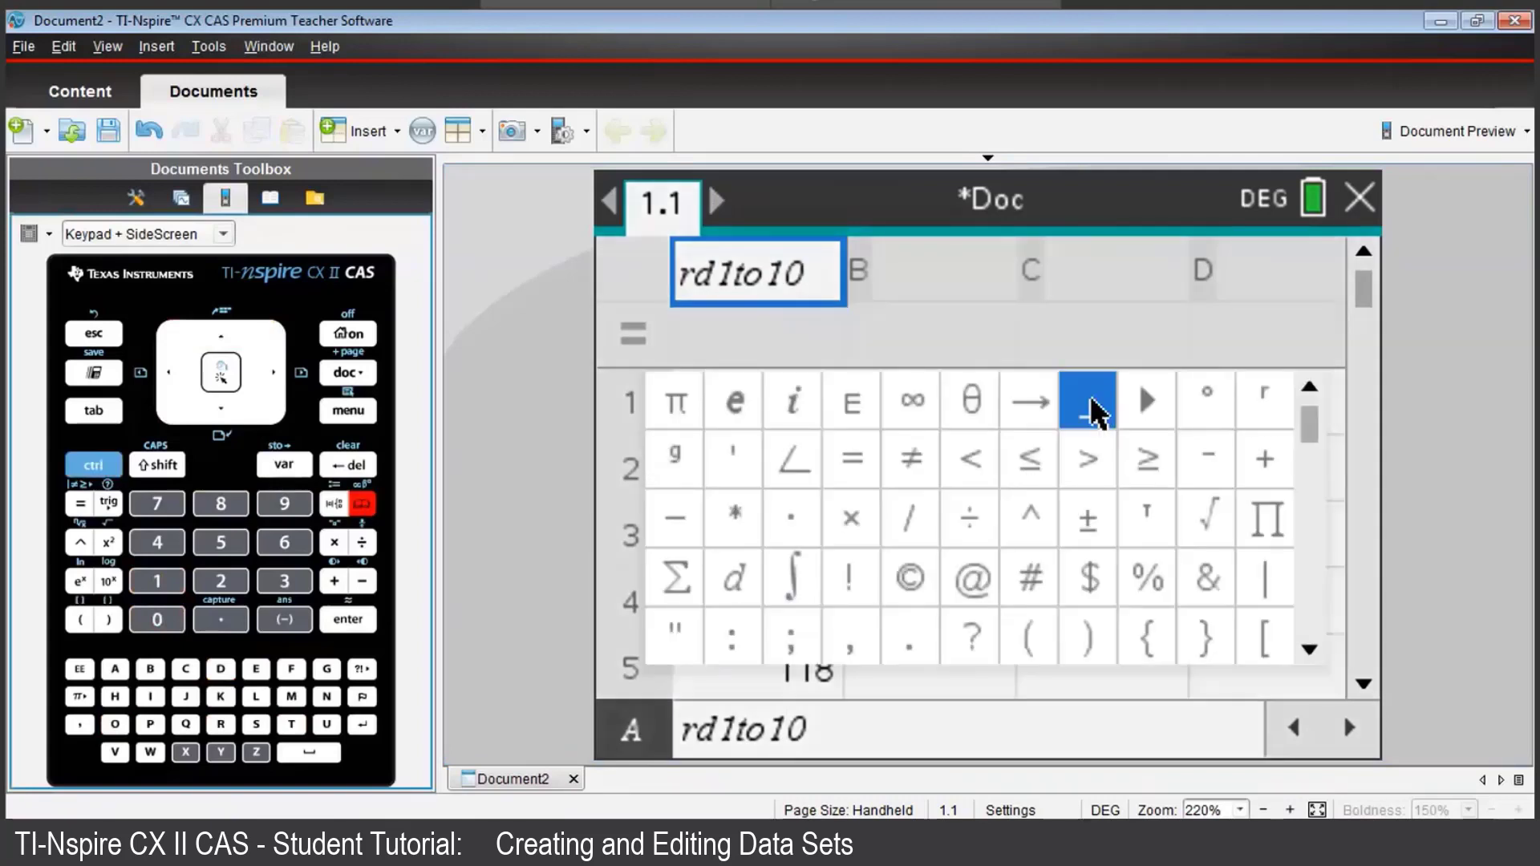
click(1096, 408)
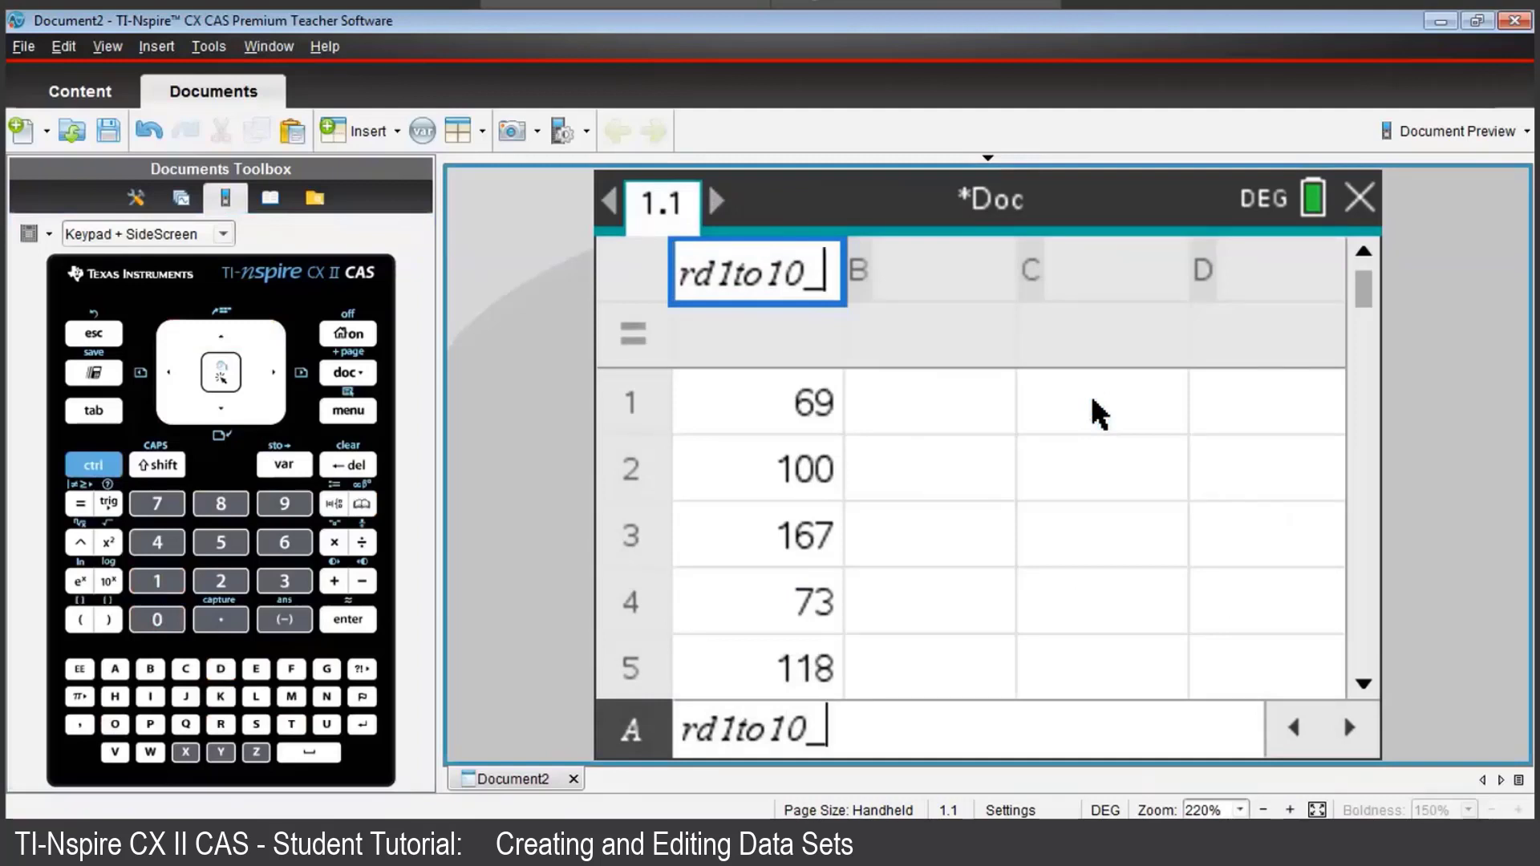
text(sco)
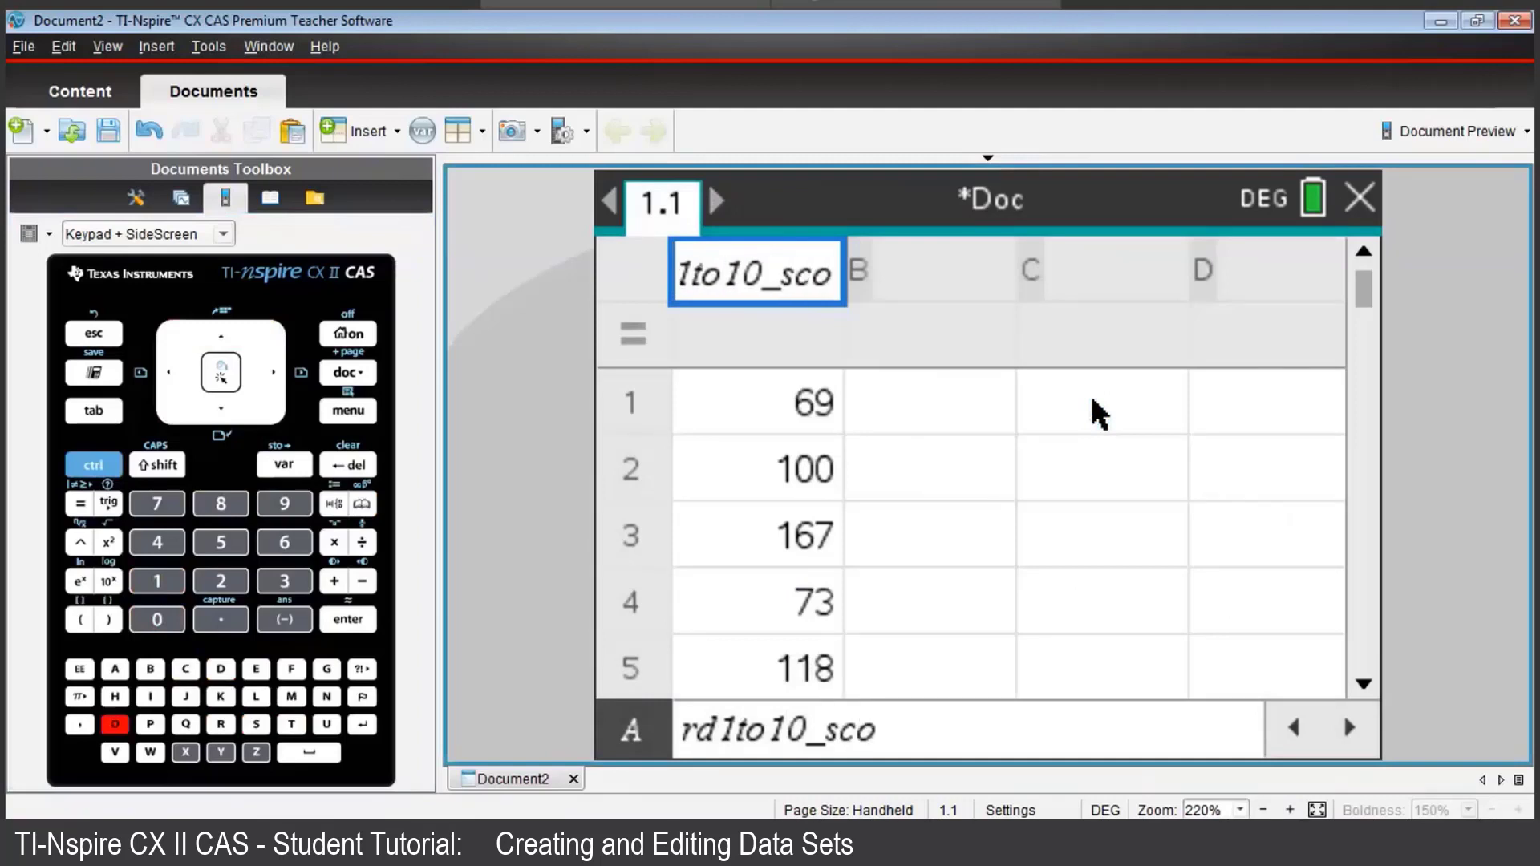
text(res)
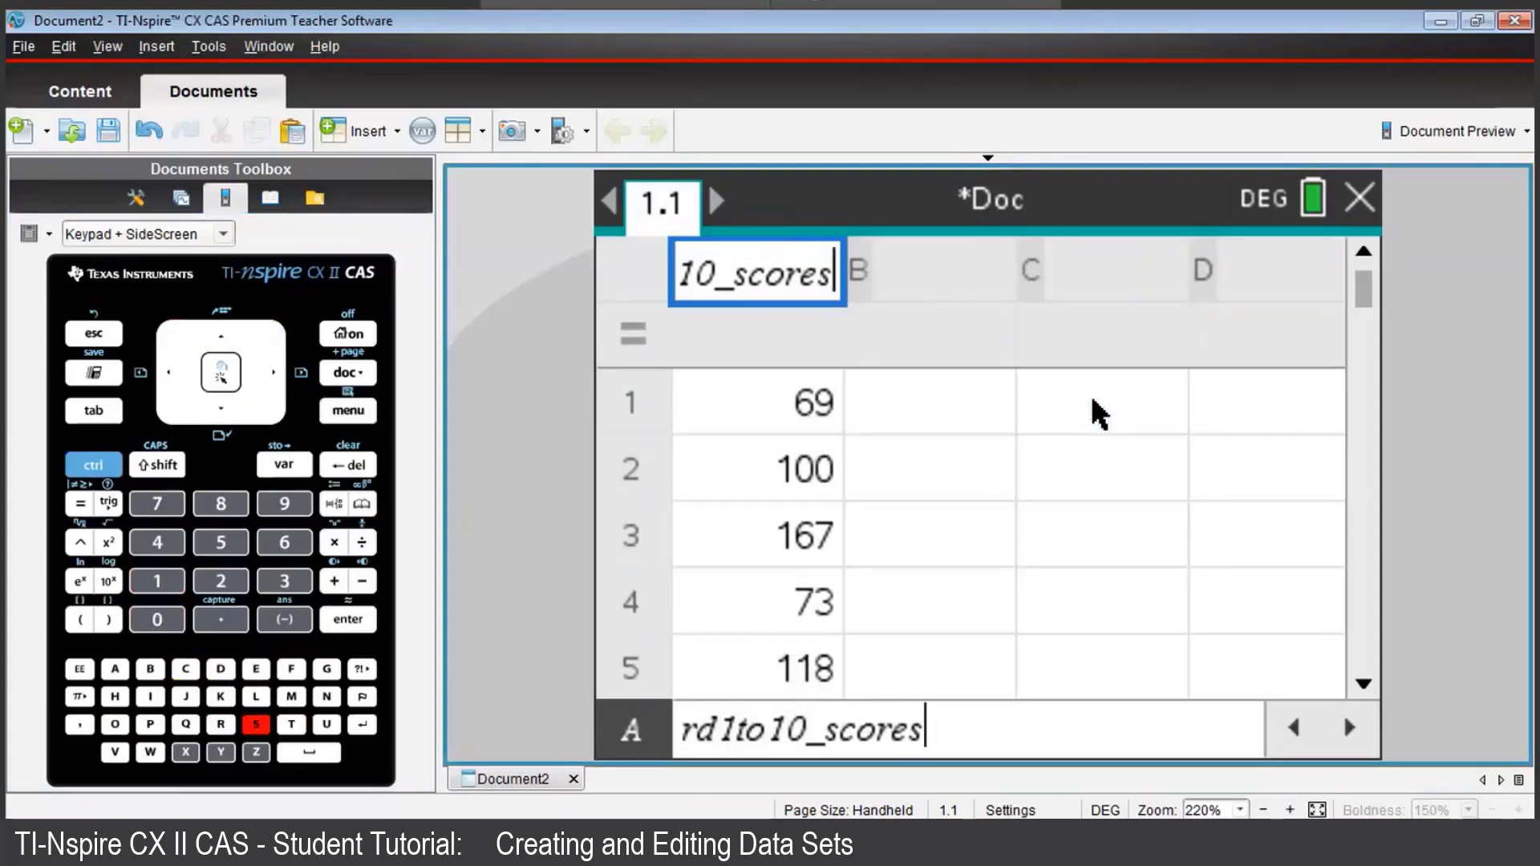
key(Return)
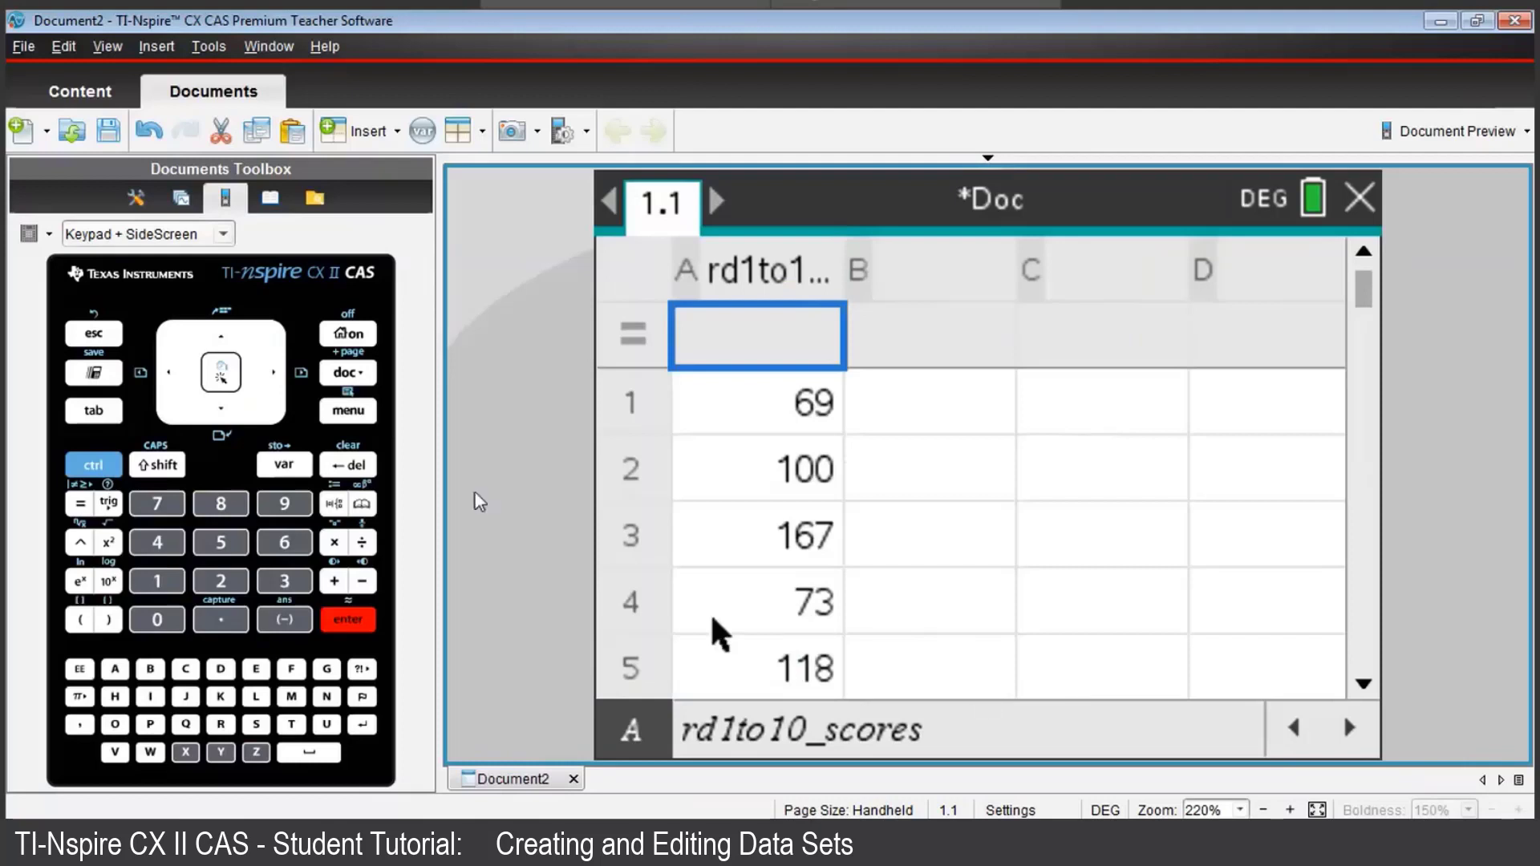
Insert new page 1.2 and put a Calculator application on it.
click(94, 465)
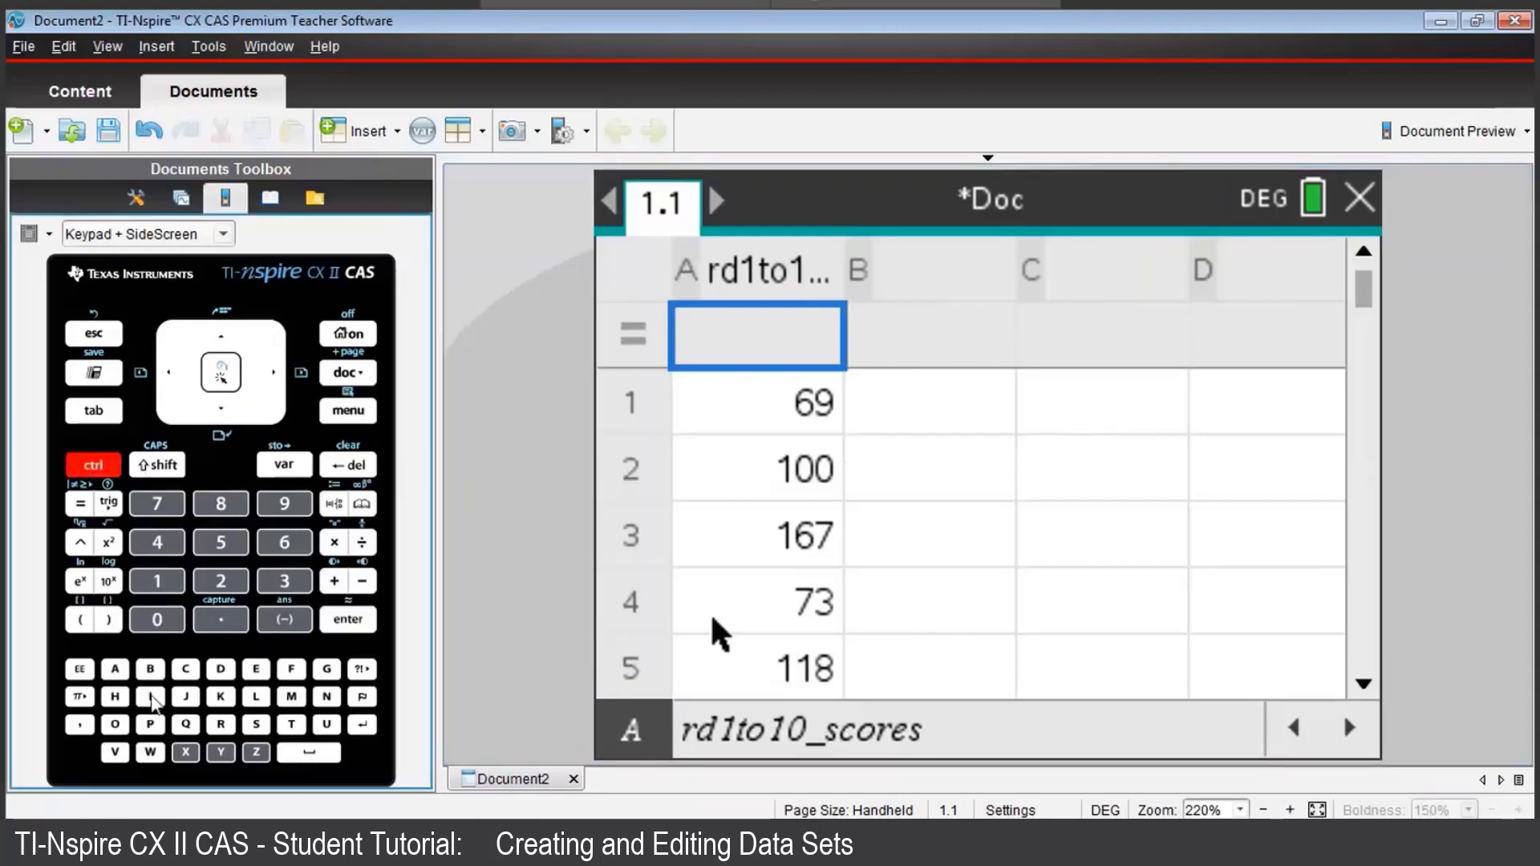
click(151, 698)
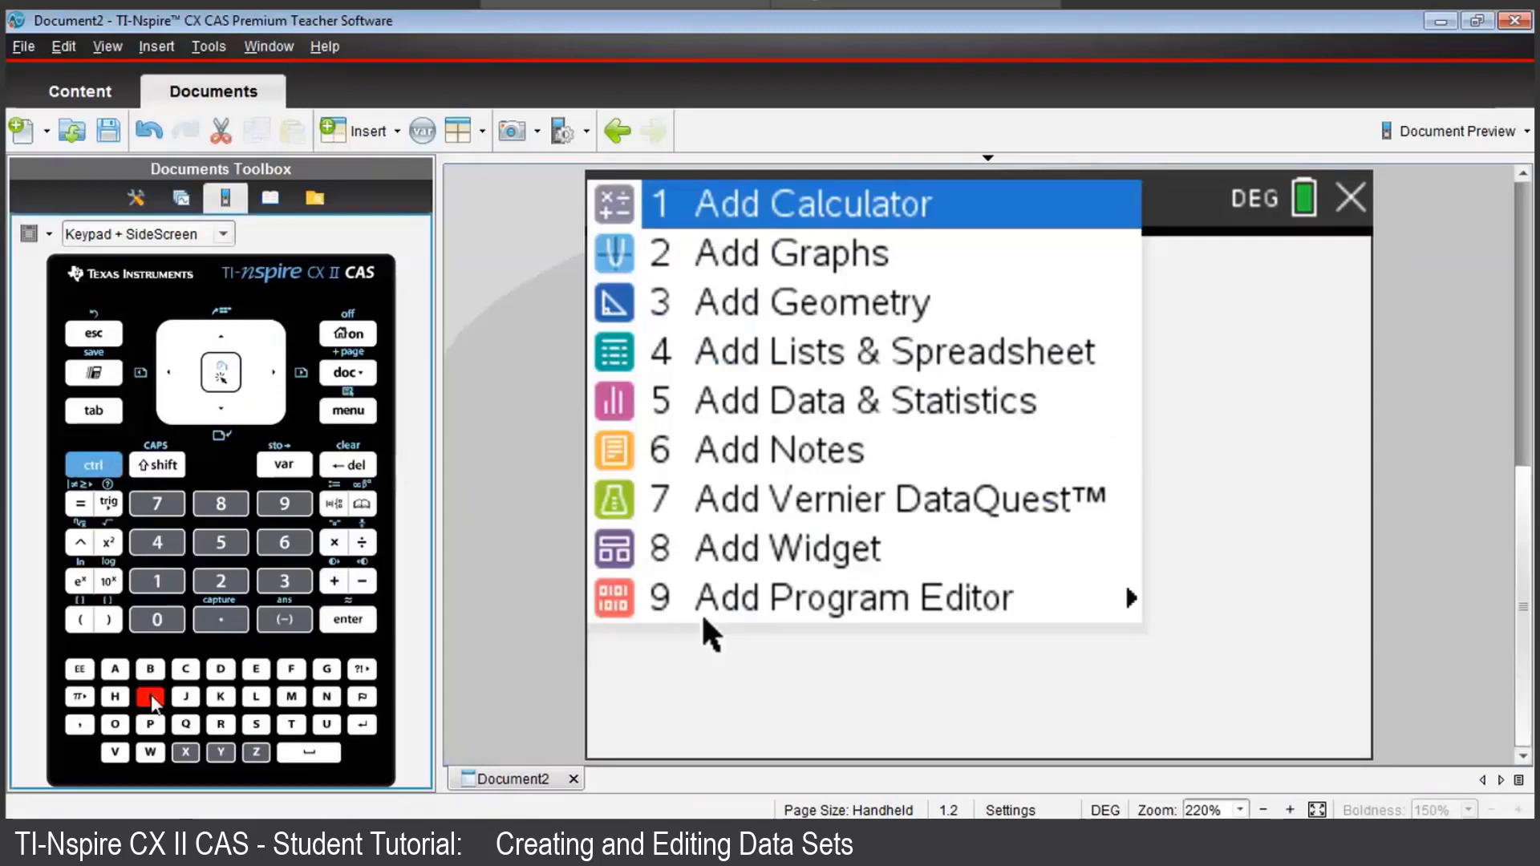
key(6)
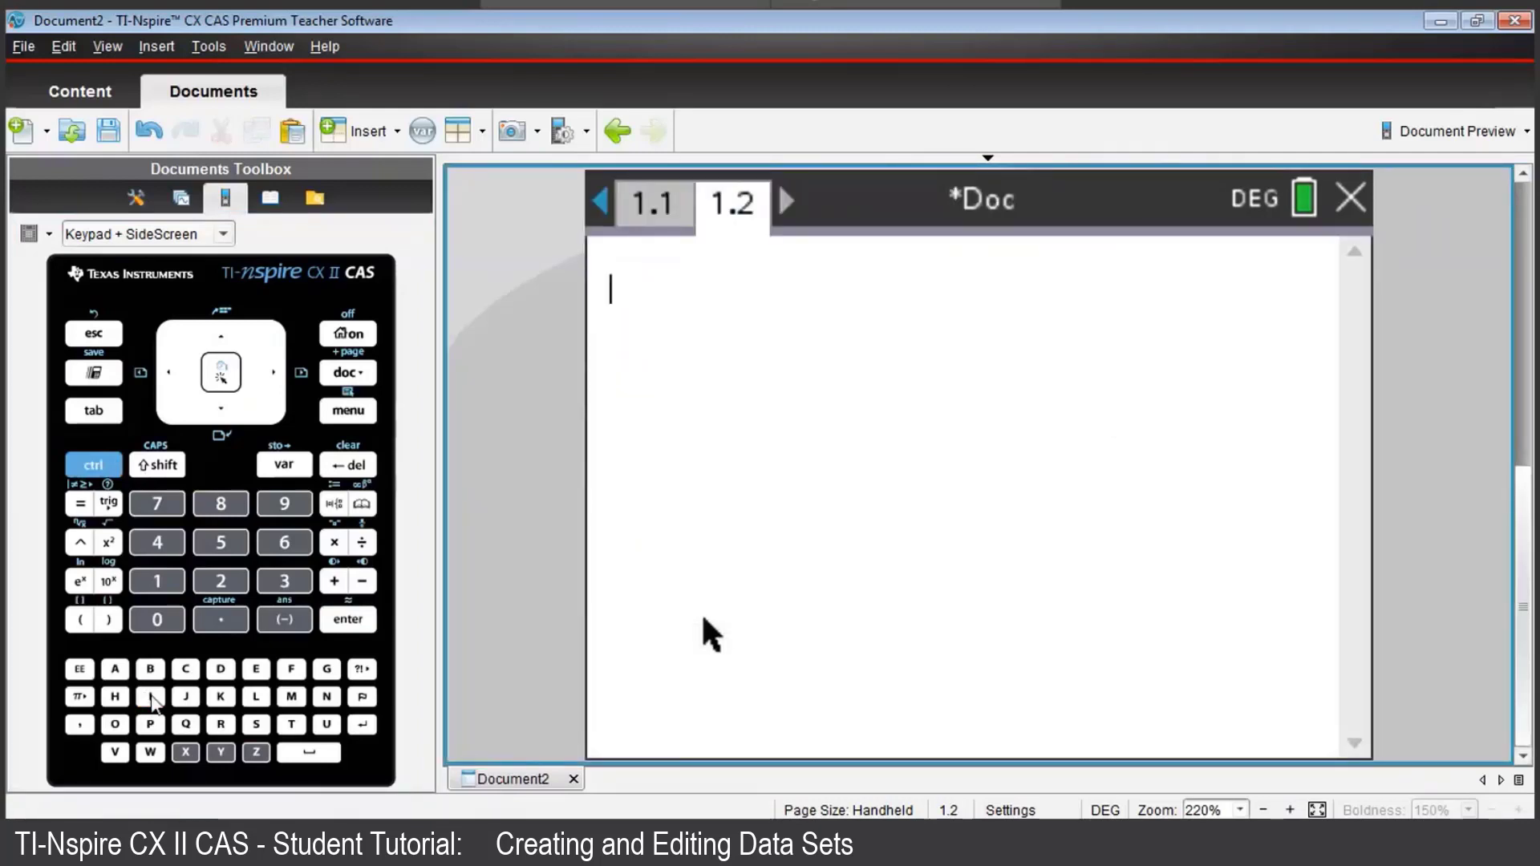
Insert rd1to10_scores from the variables list and evaluate it to show its ten values.
click(285, 467)
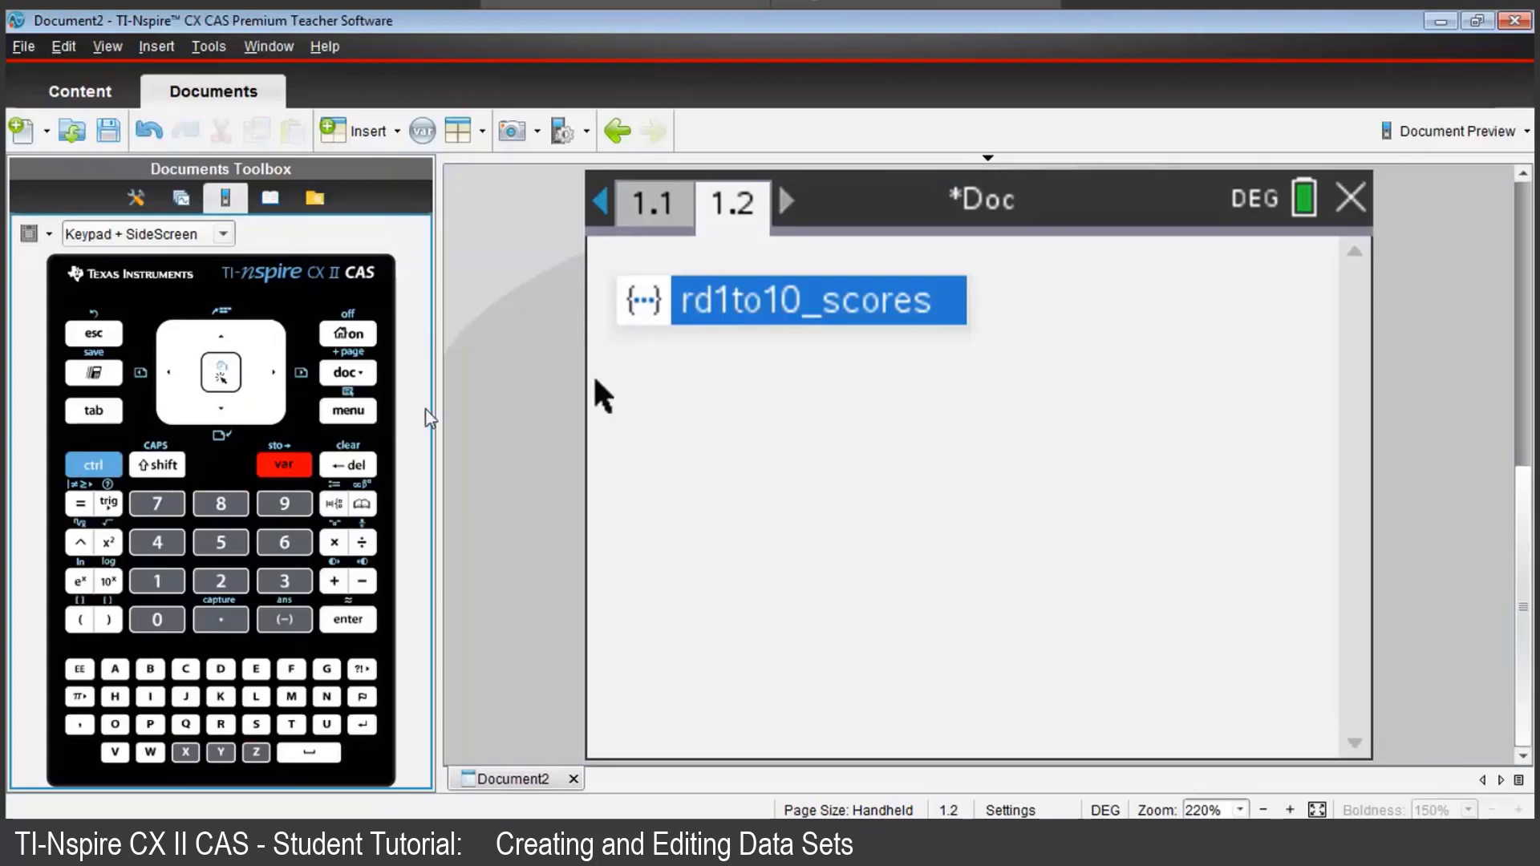
key(Return)
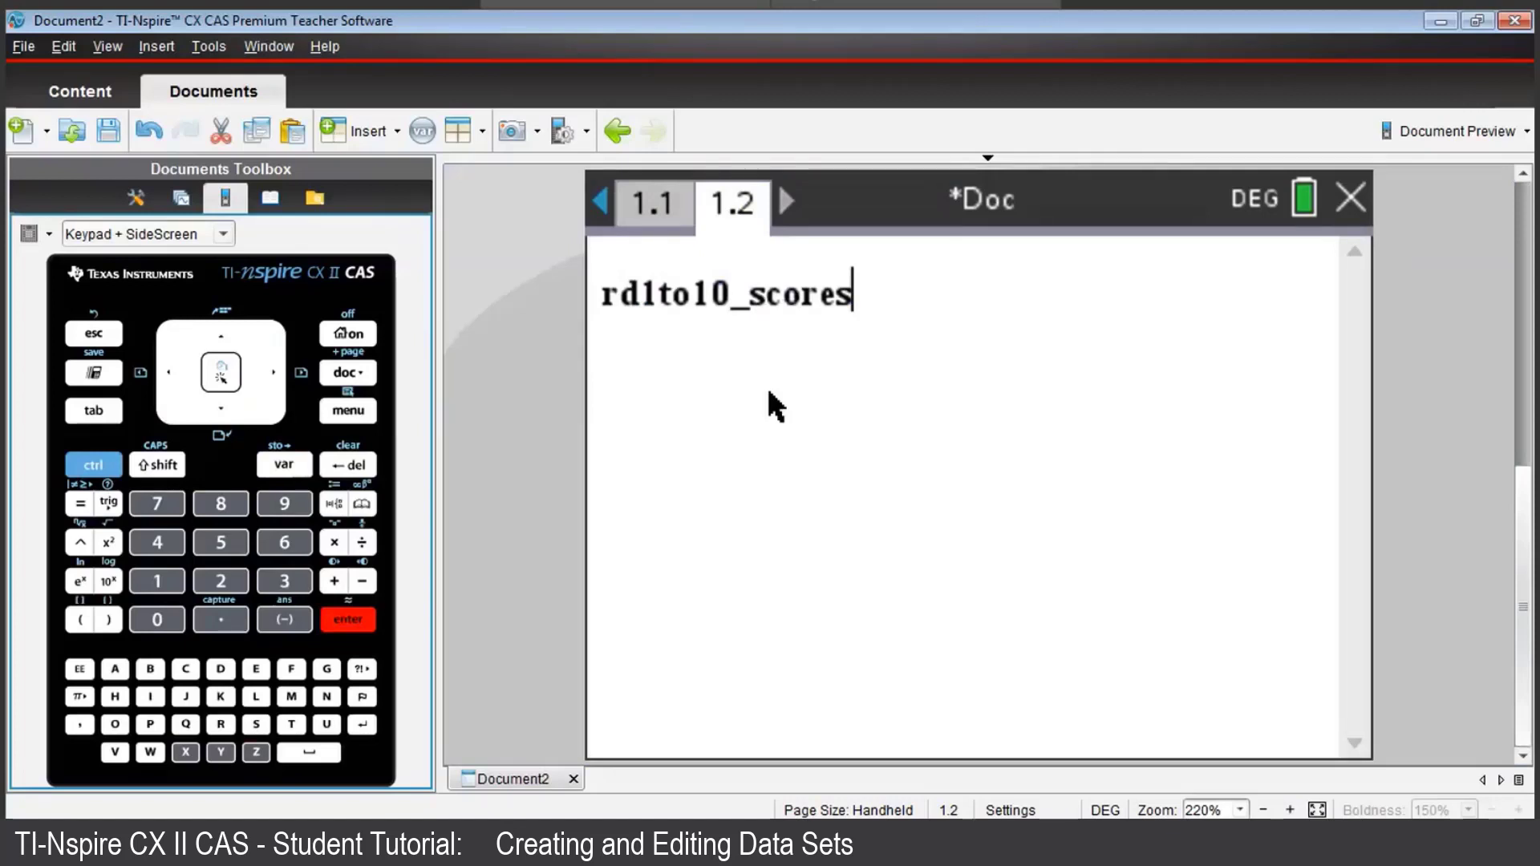
key(Return)
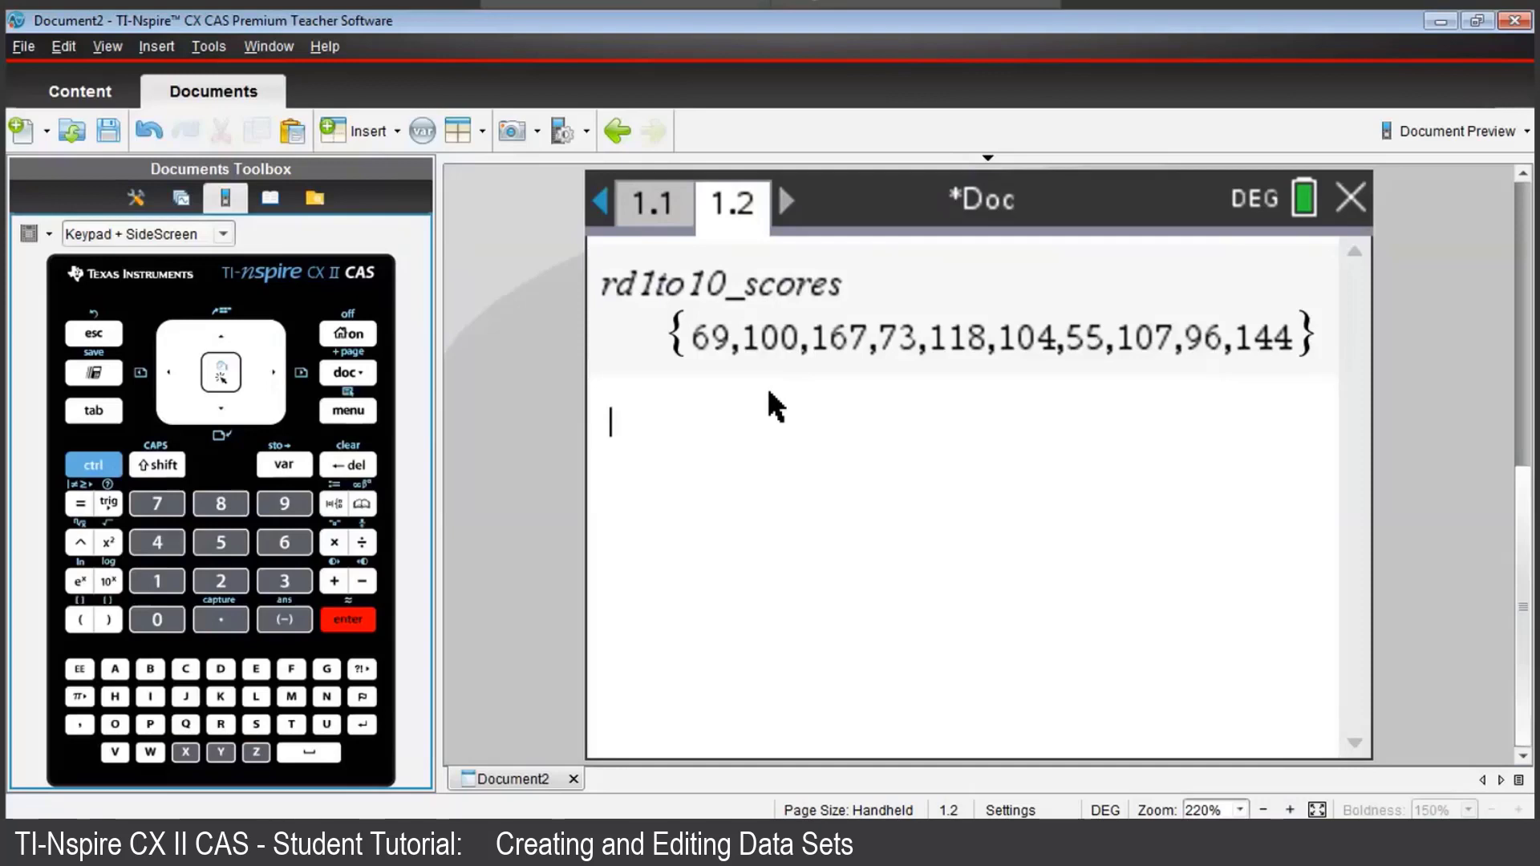
Copy the previous score list into a new entry and append 59, 93, 78, 98, 108.
key(Up)
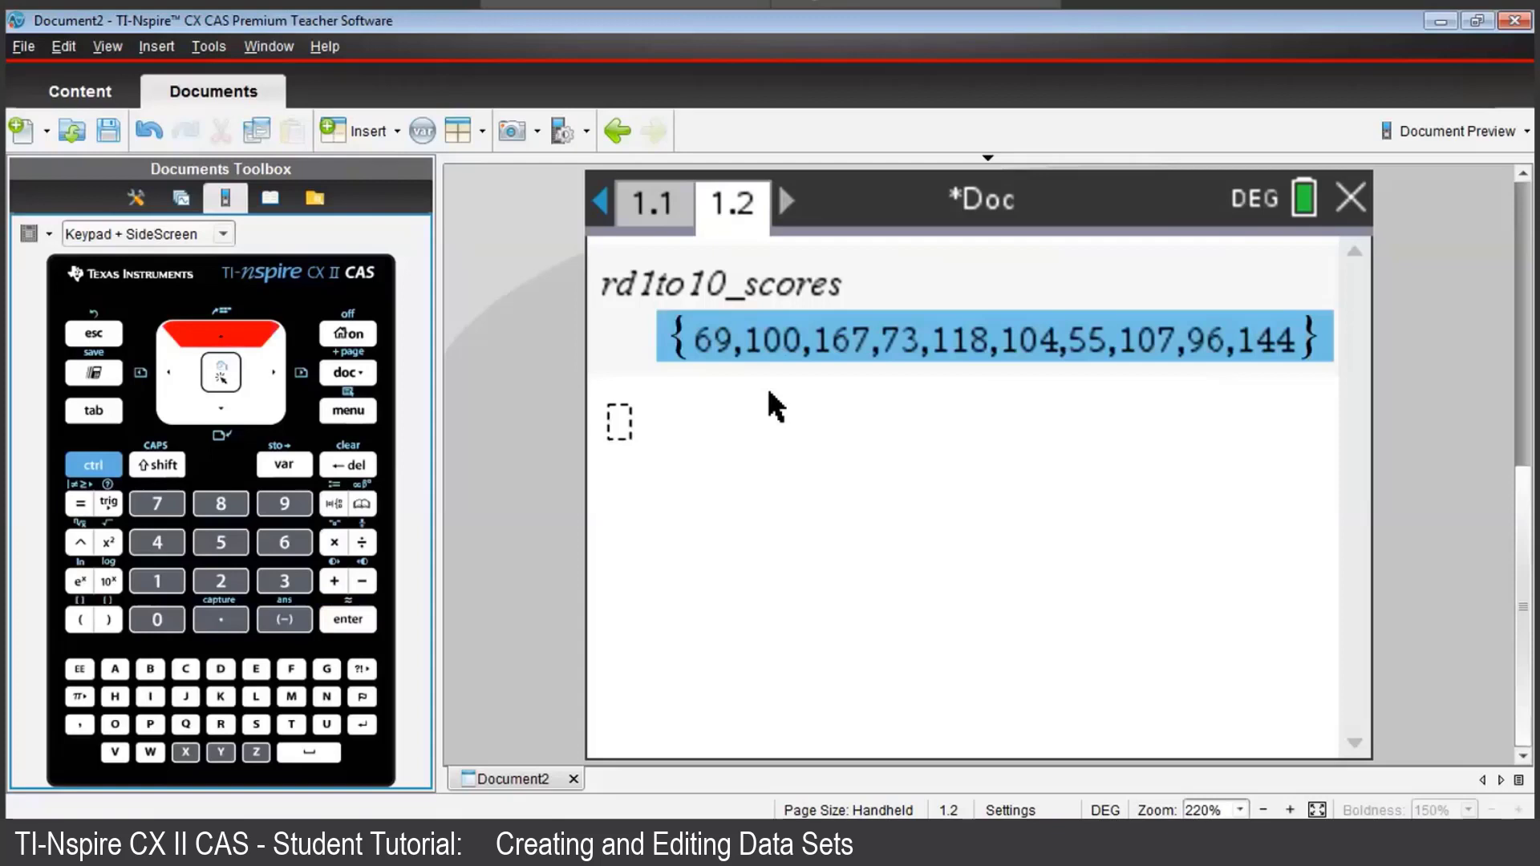
key(Return)
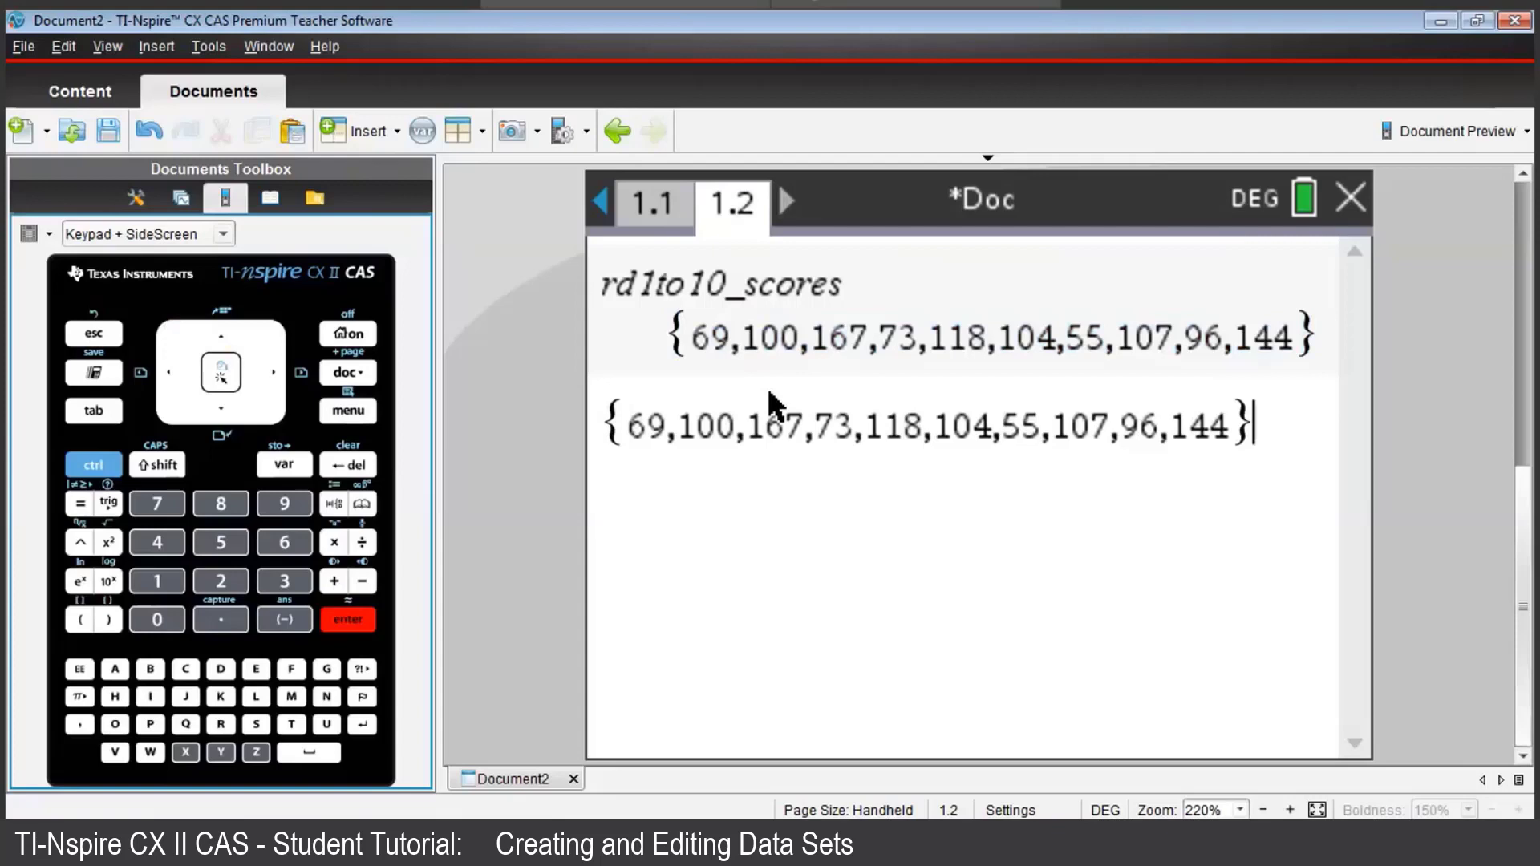
key(Left)
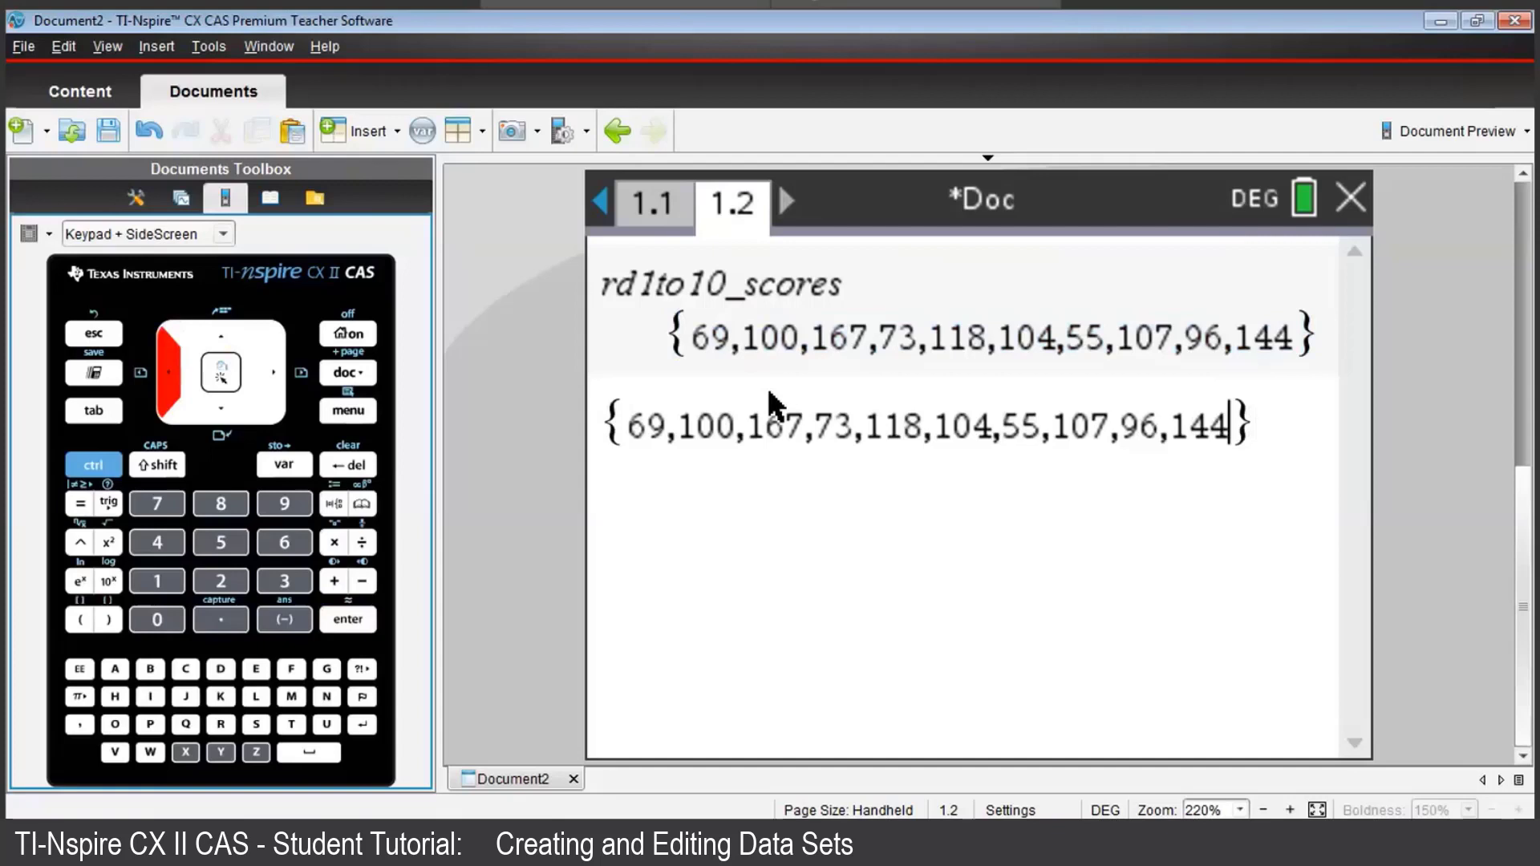
text(,59)
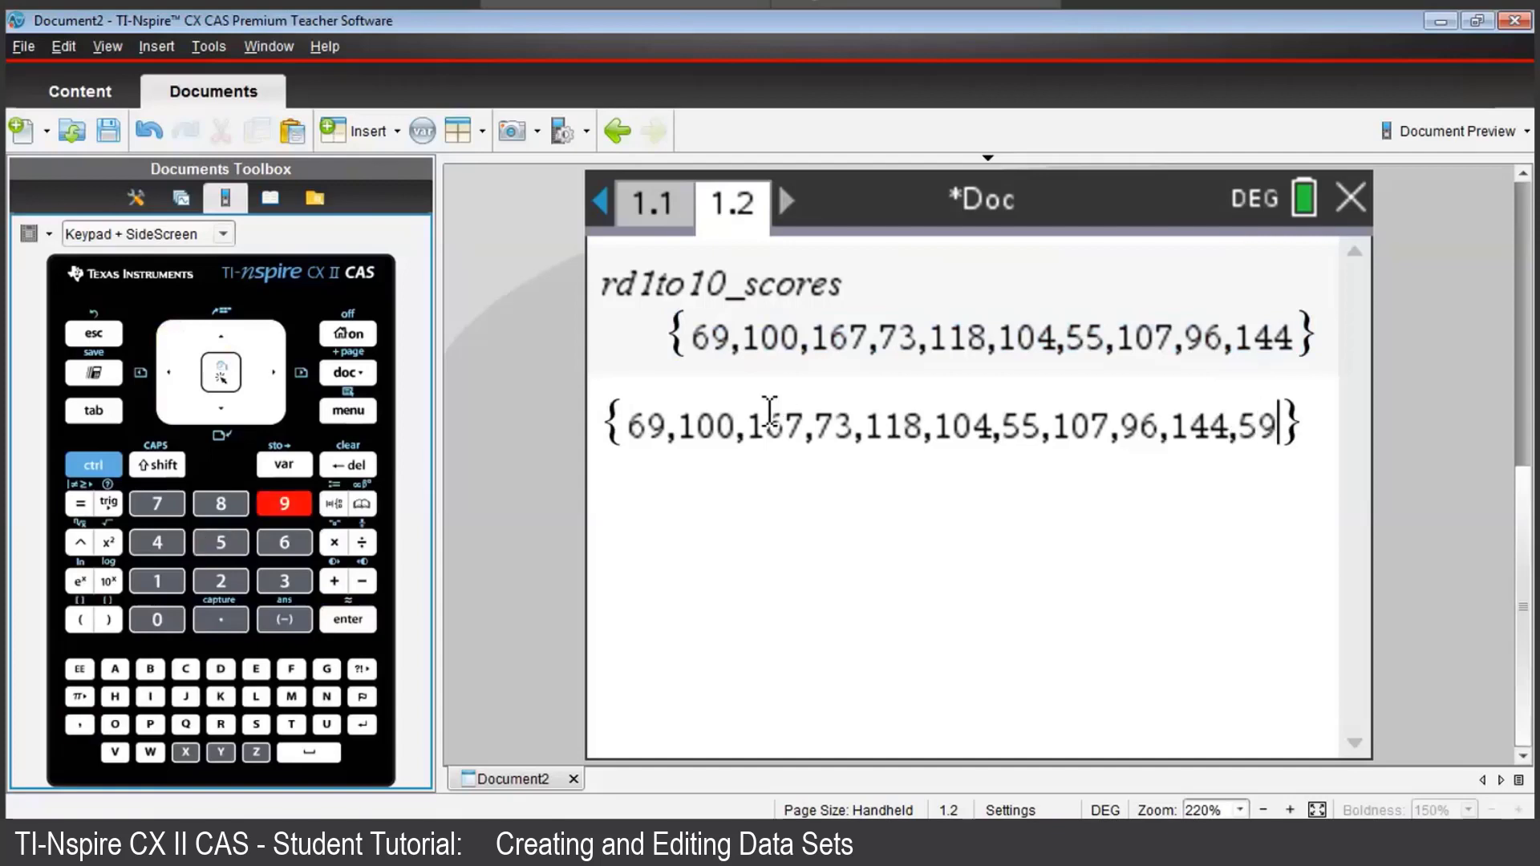
text(,)
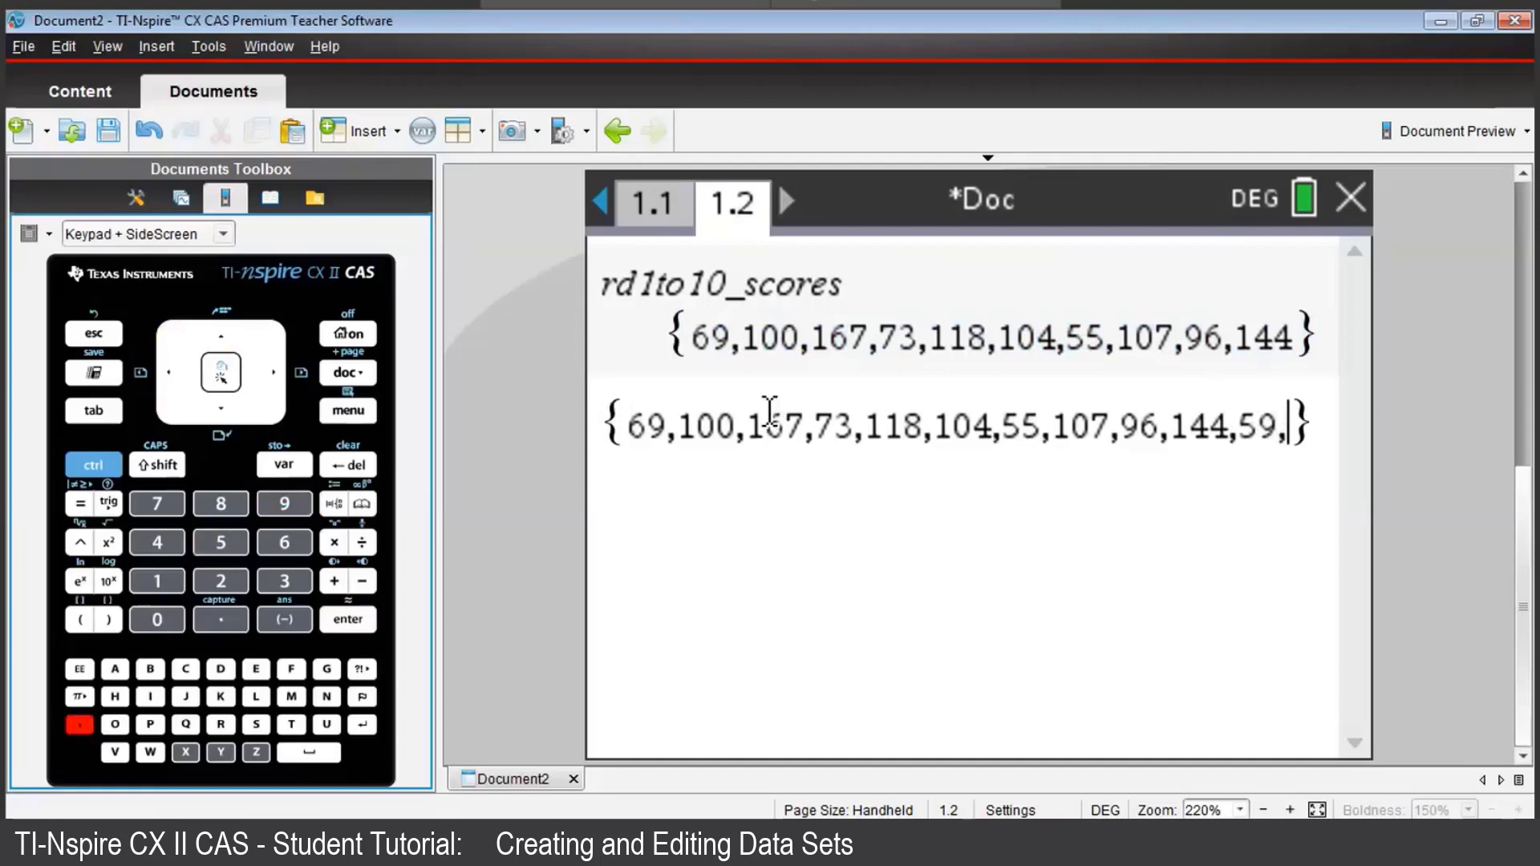
text(93)
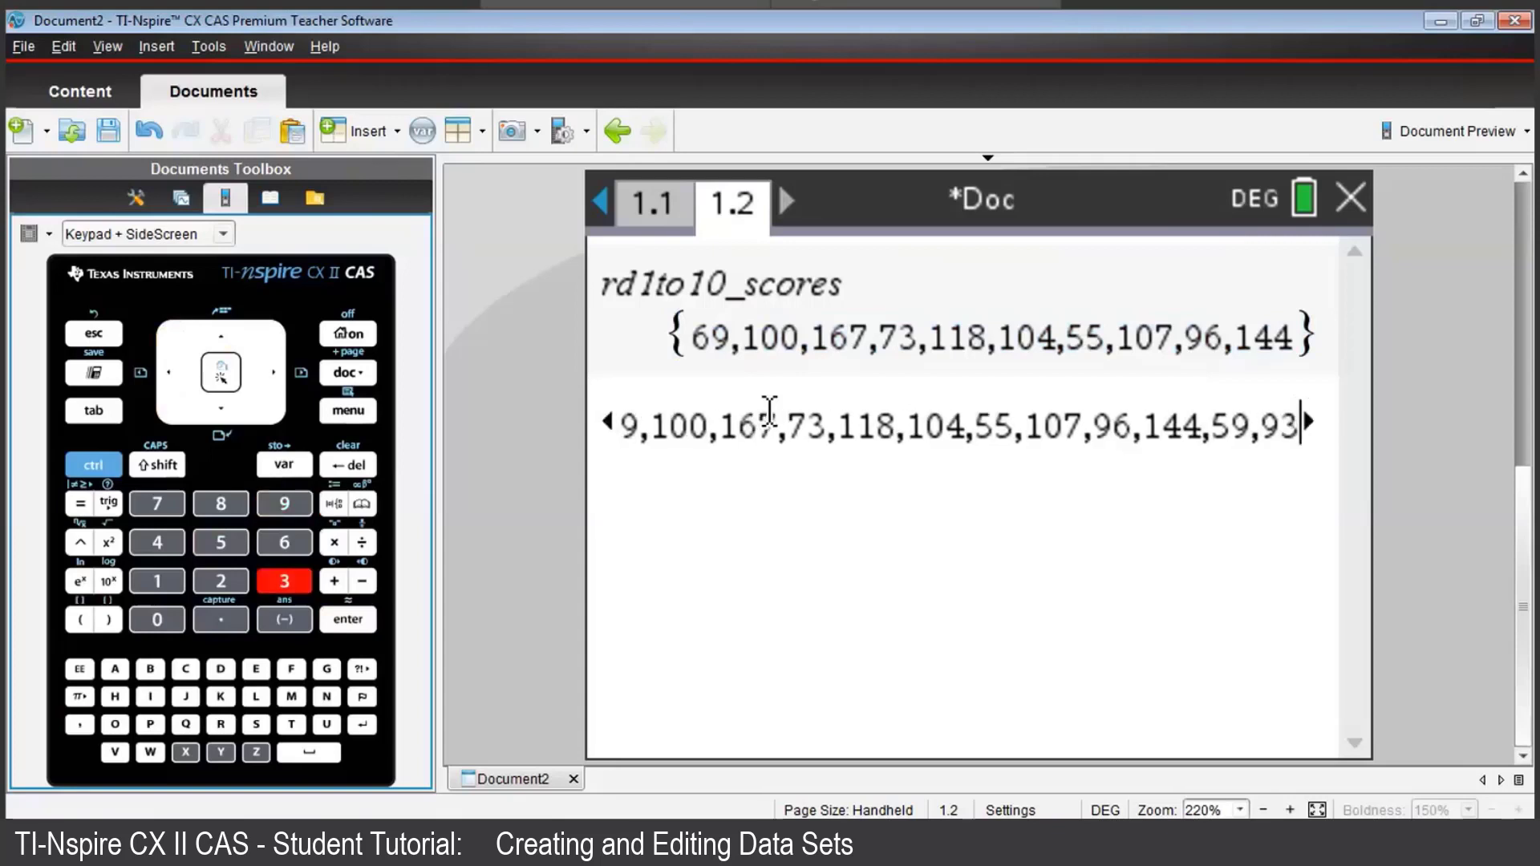
text(,78)
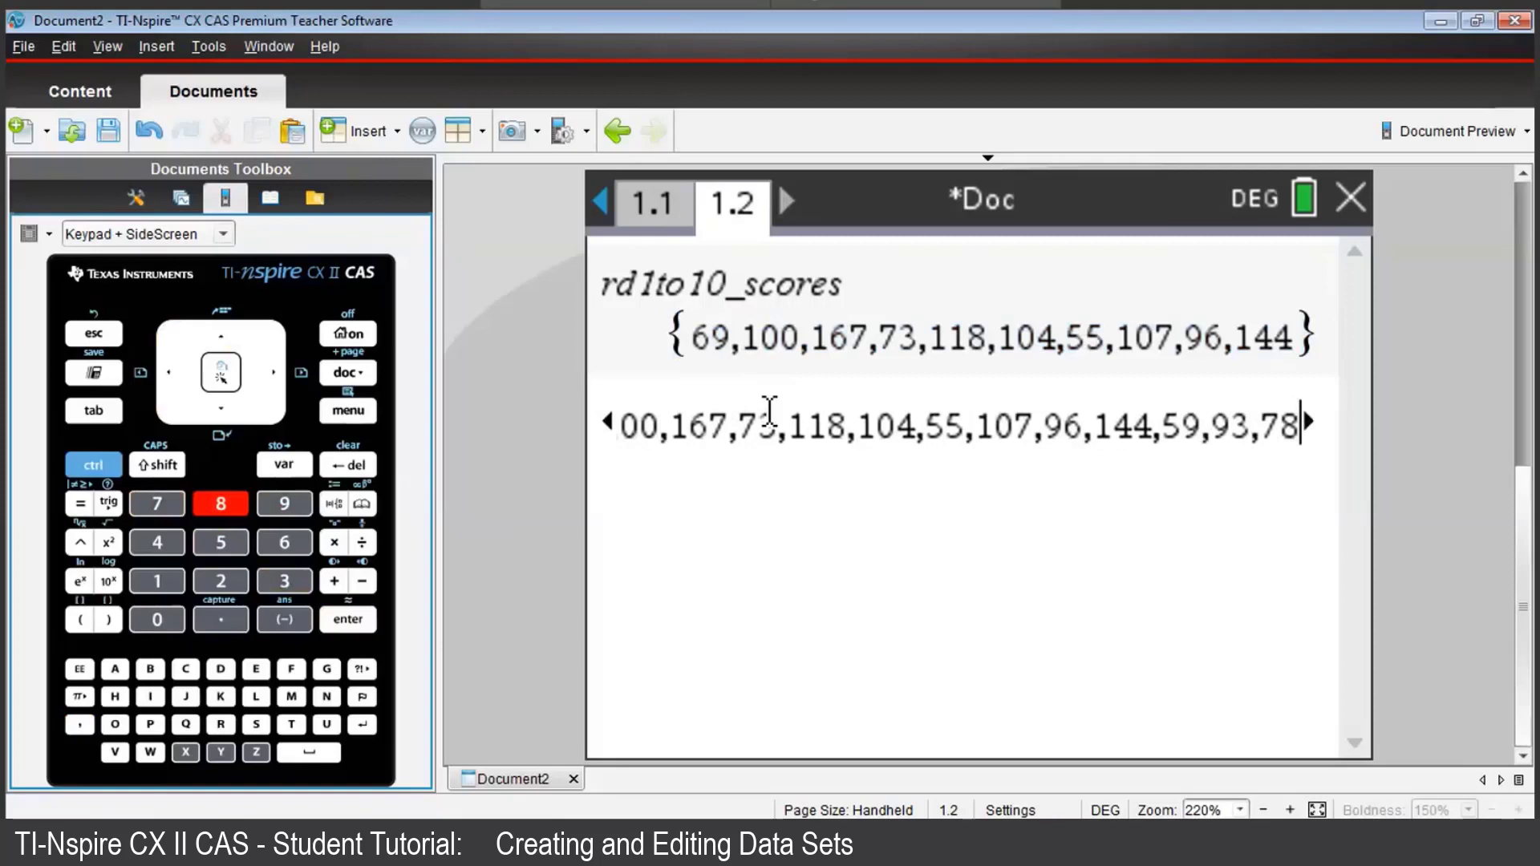
text(,)
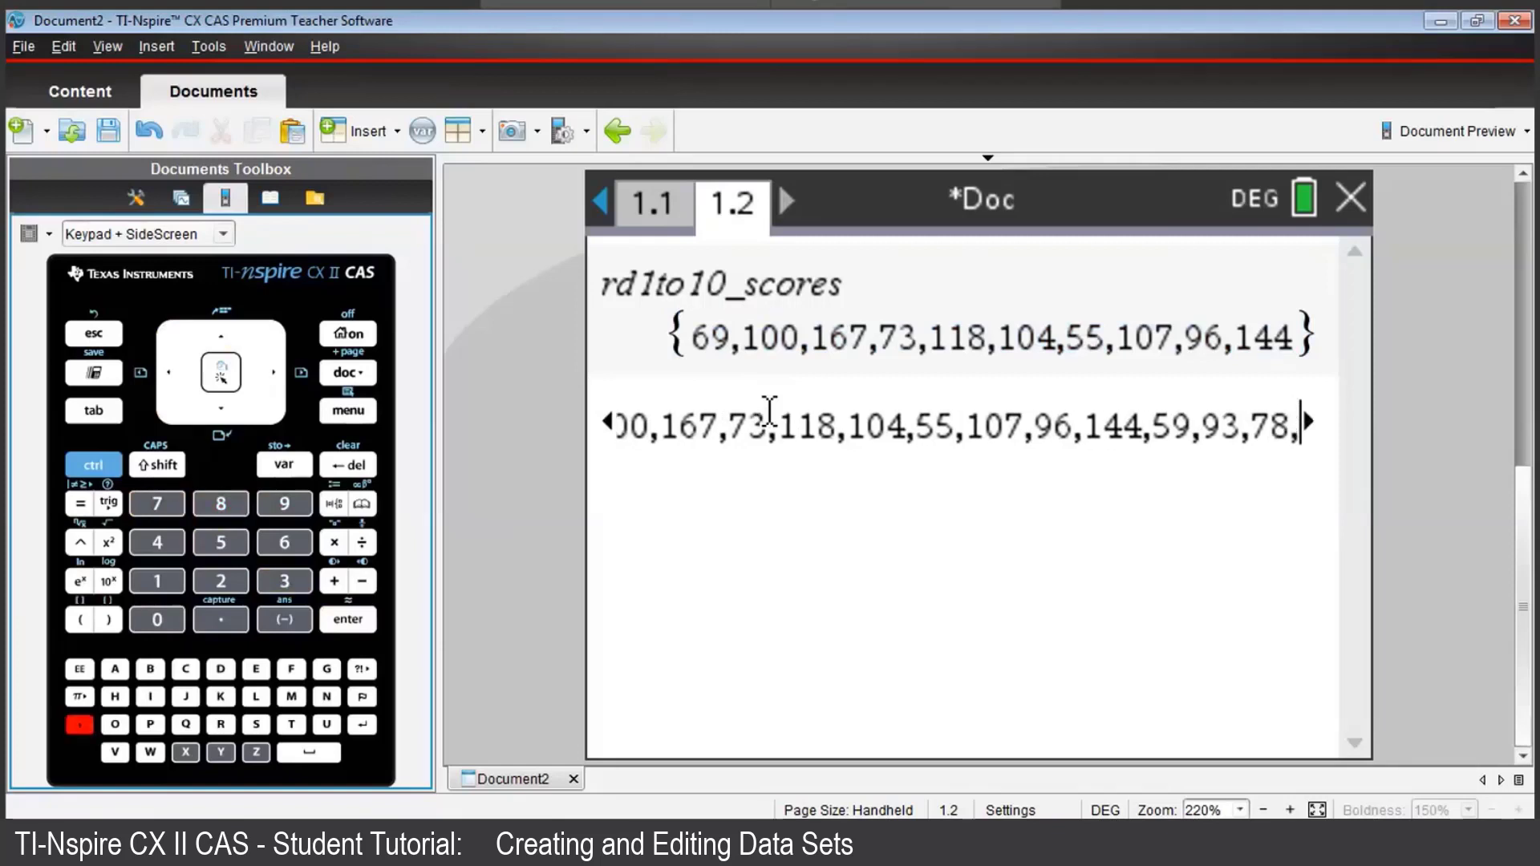
text(98)
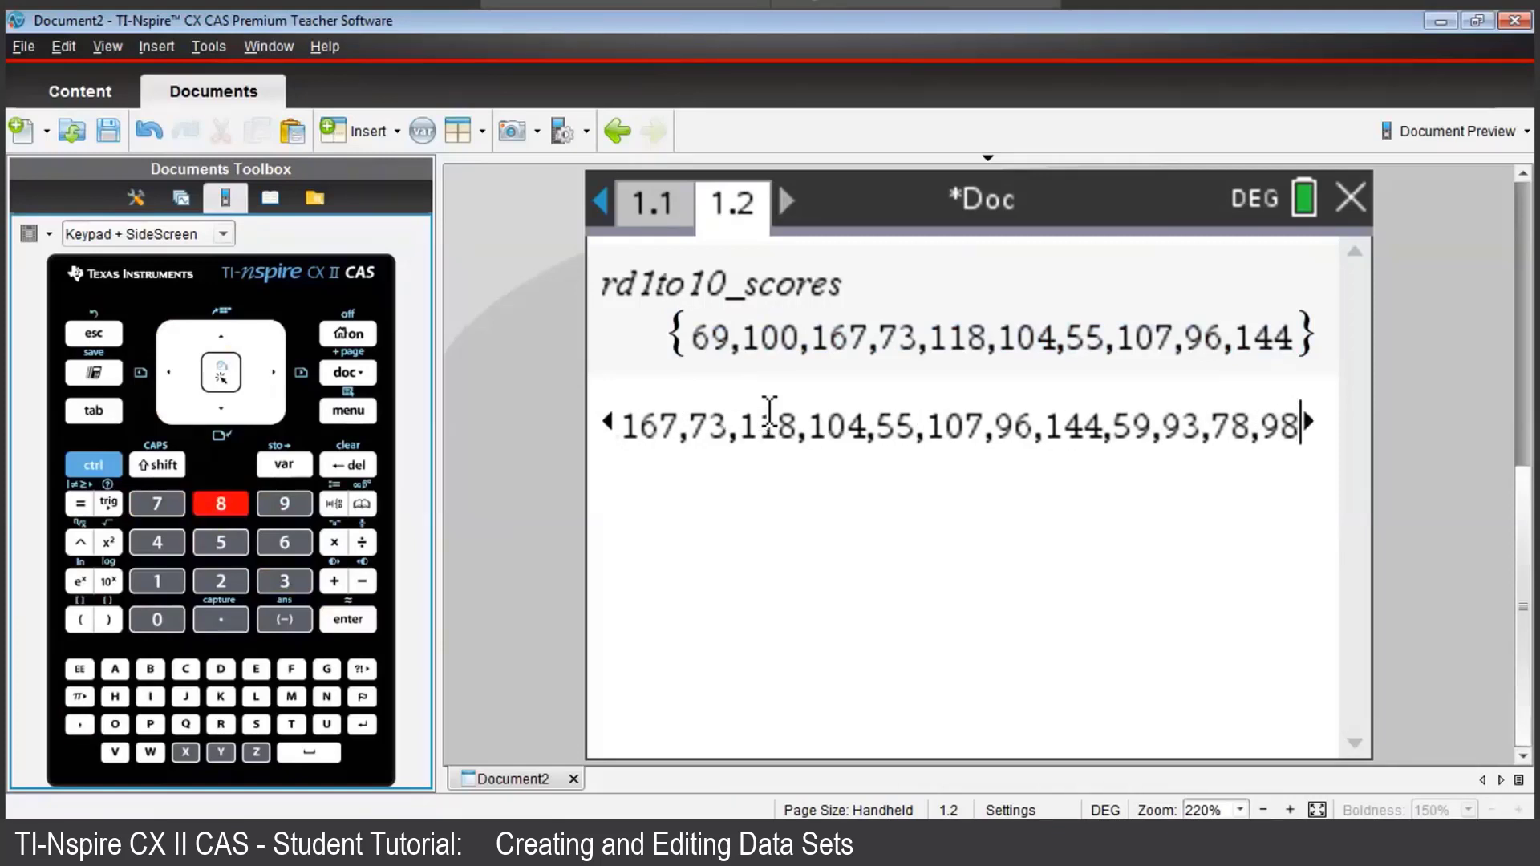
text(,1)
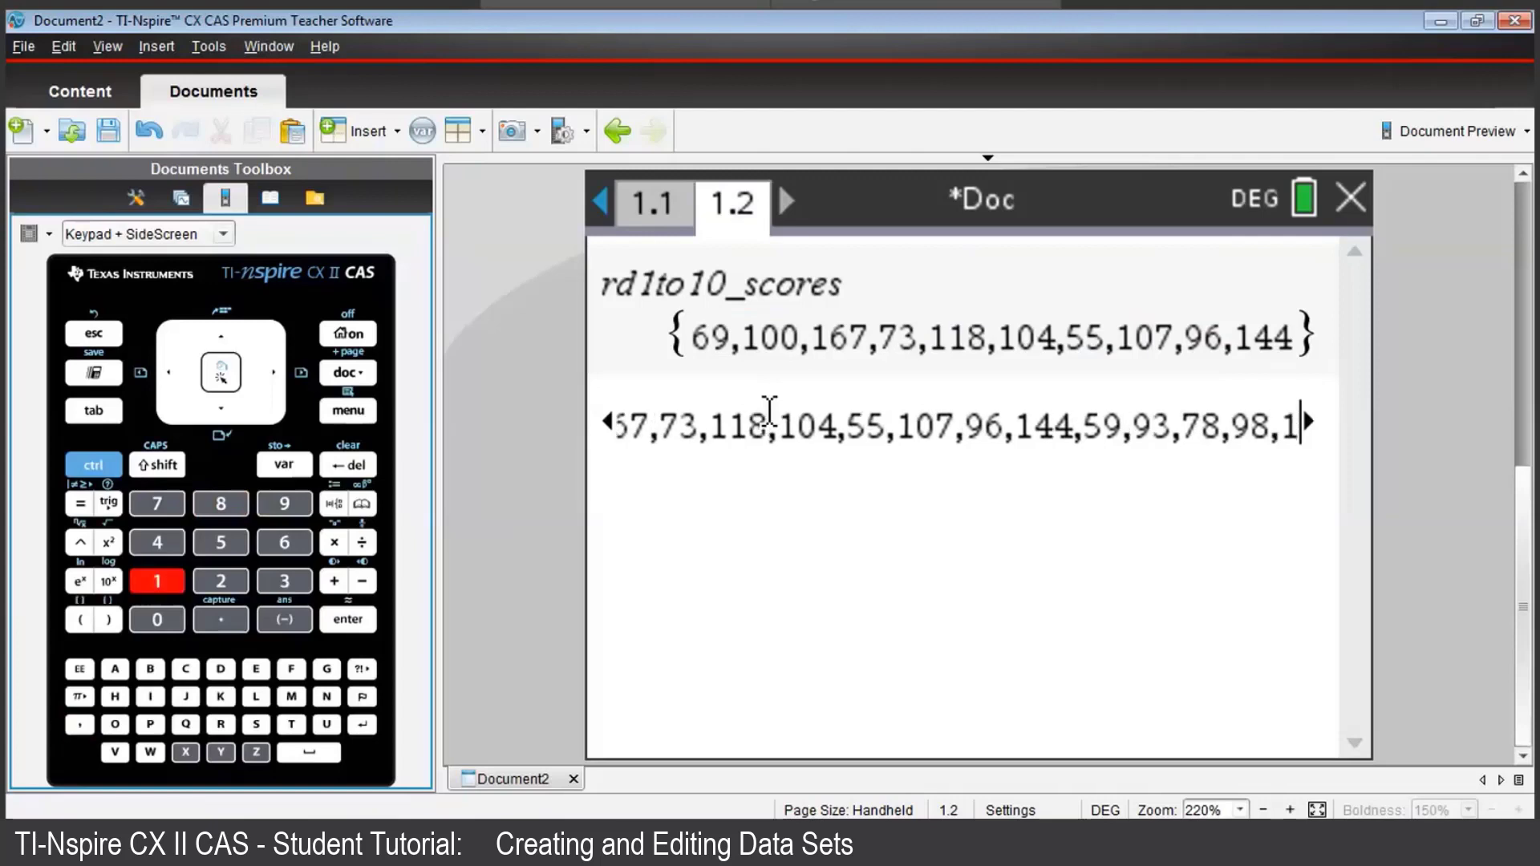
text(08)
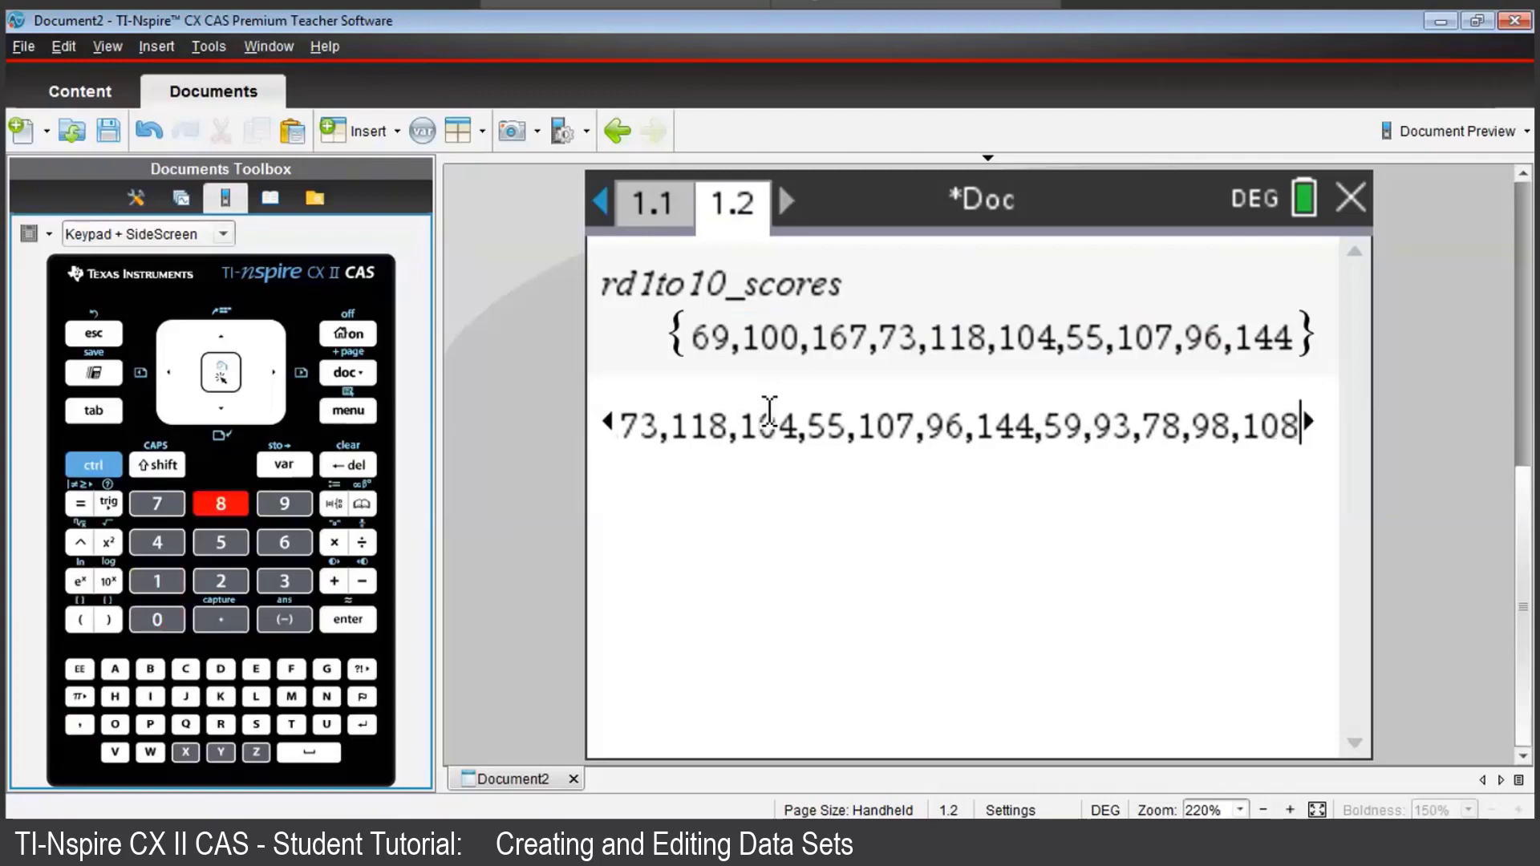
Store the fifteen-score list into the variable rd1to15_scores using the sto→ arrow.
key(Right)
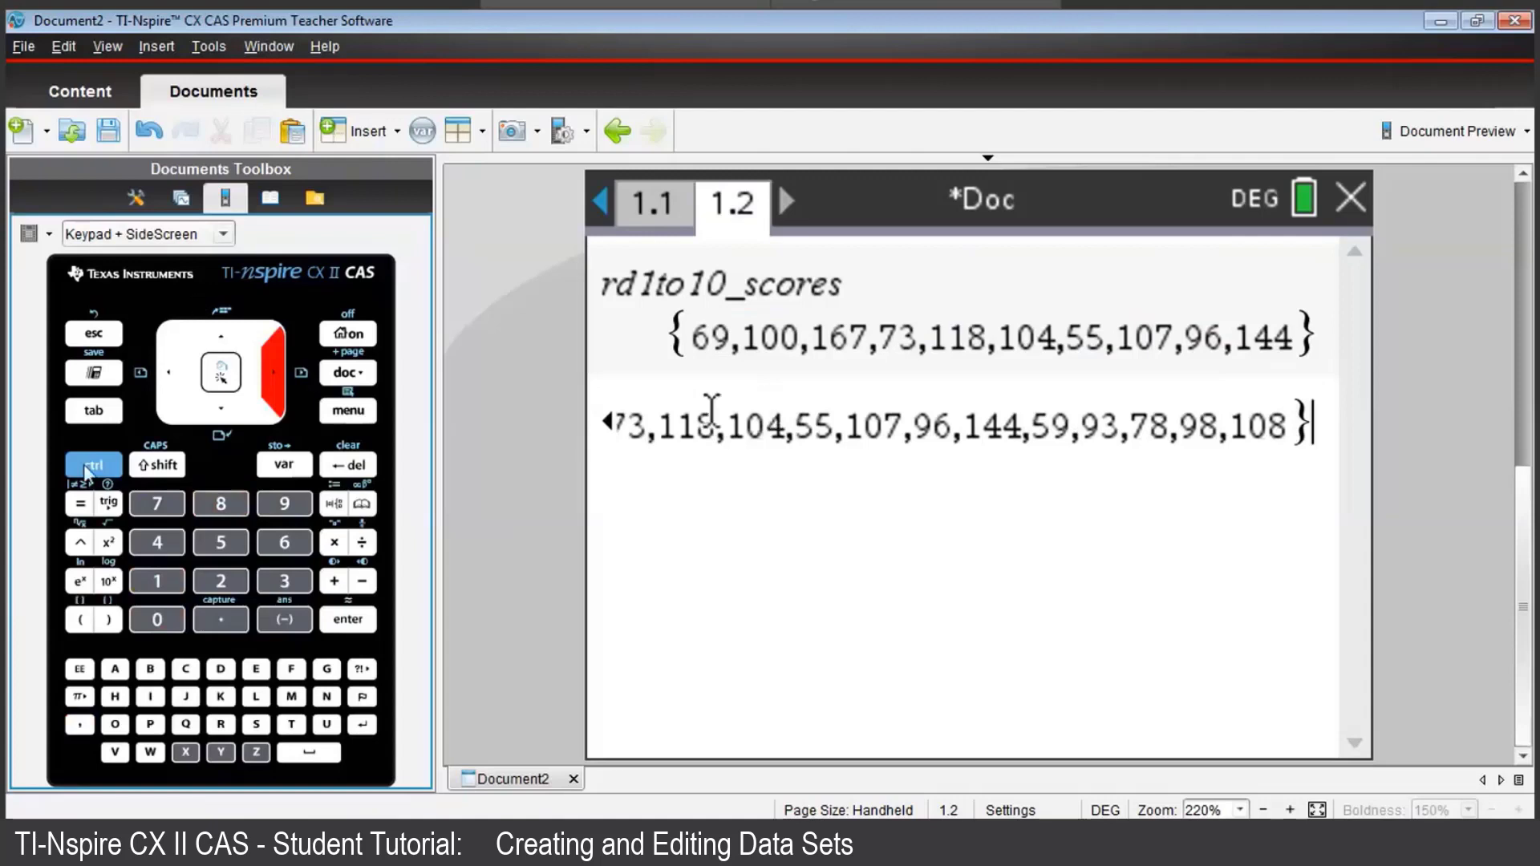
click(287, 465)
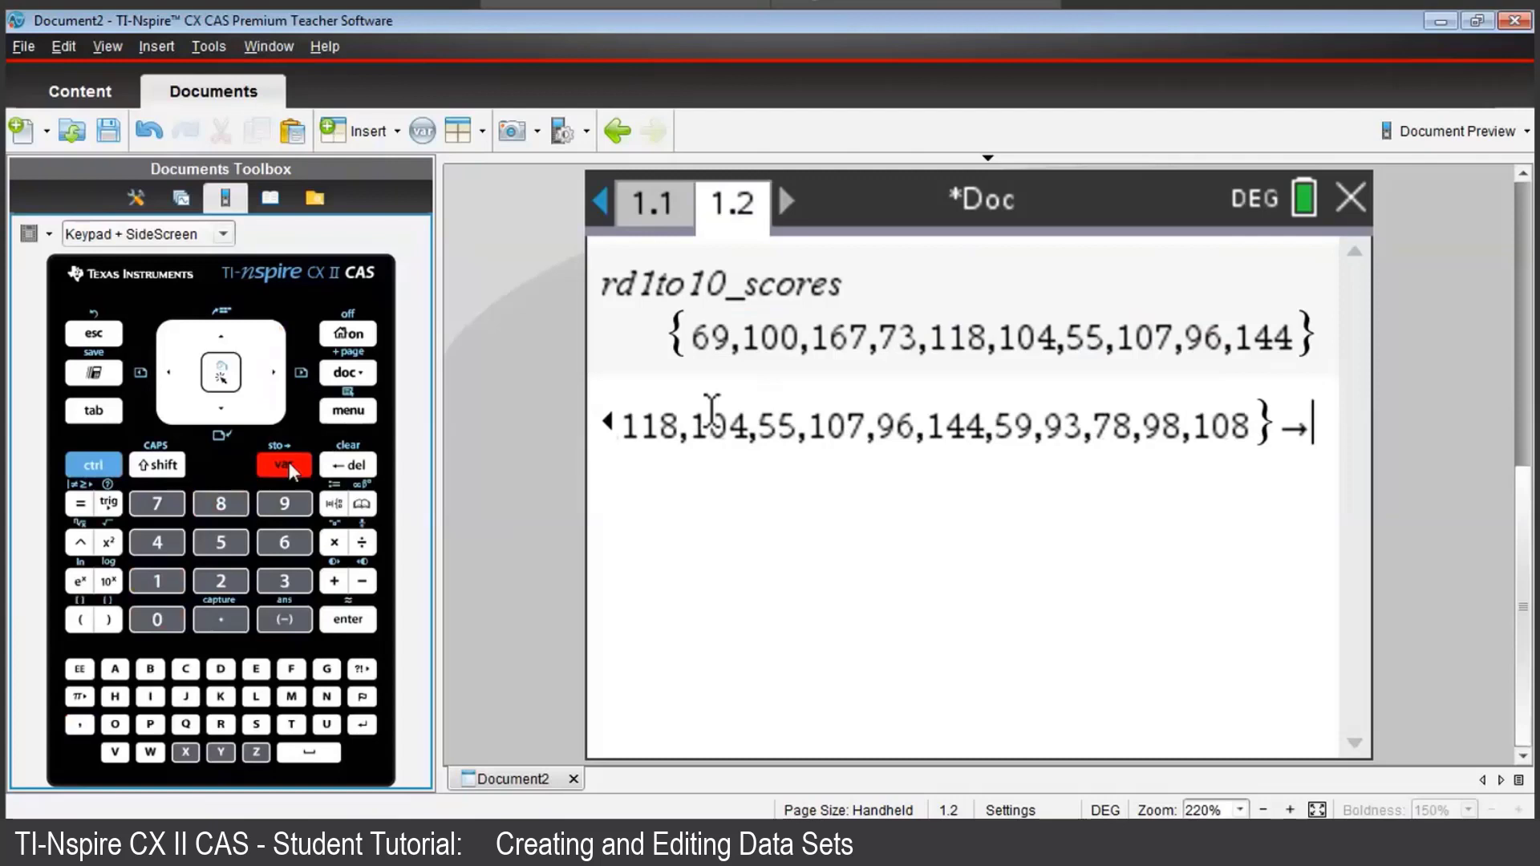
text(r)
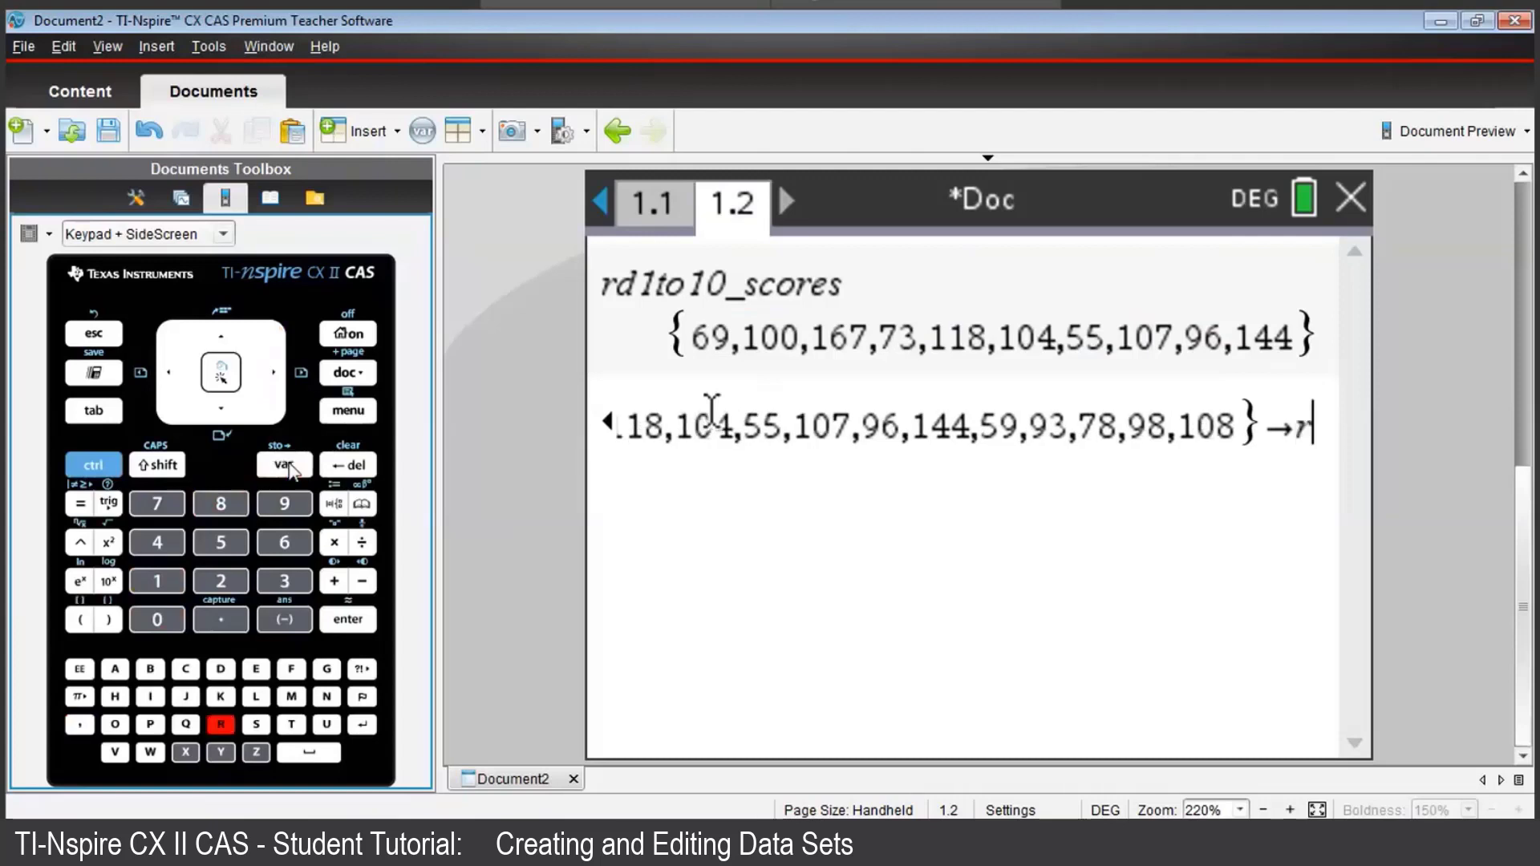
text(d1)
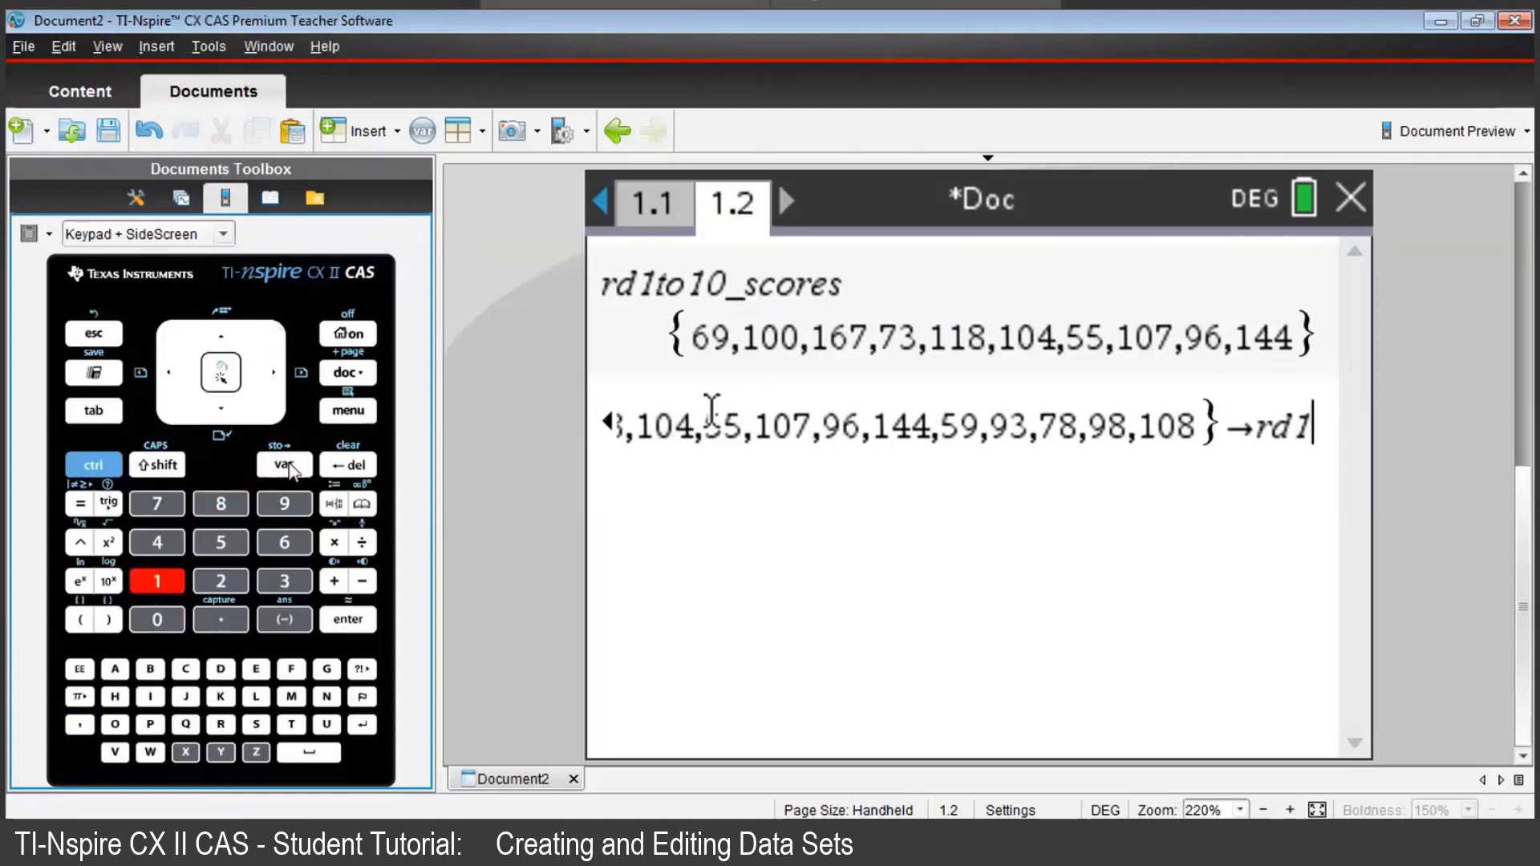
text(to)
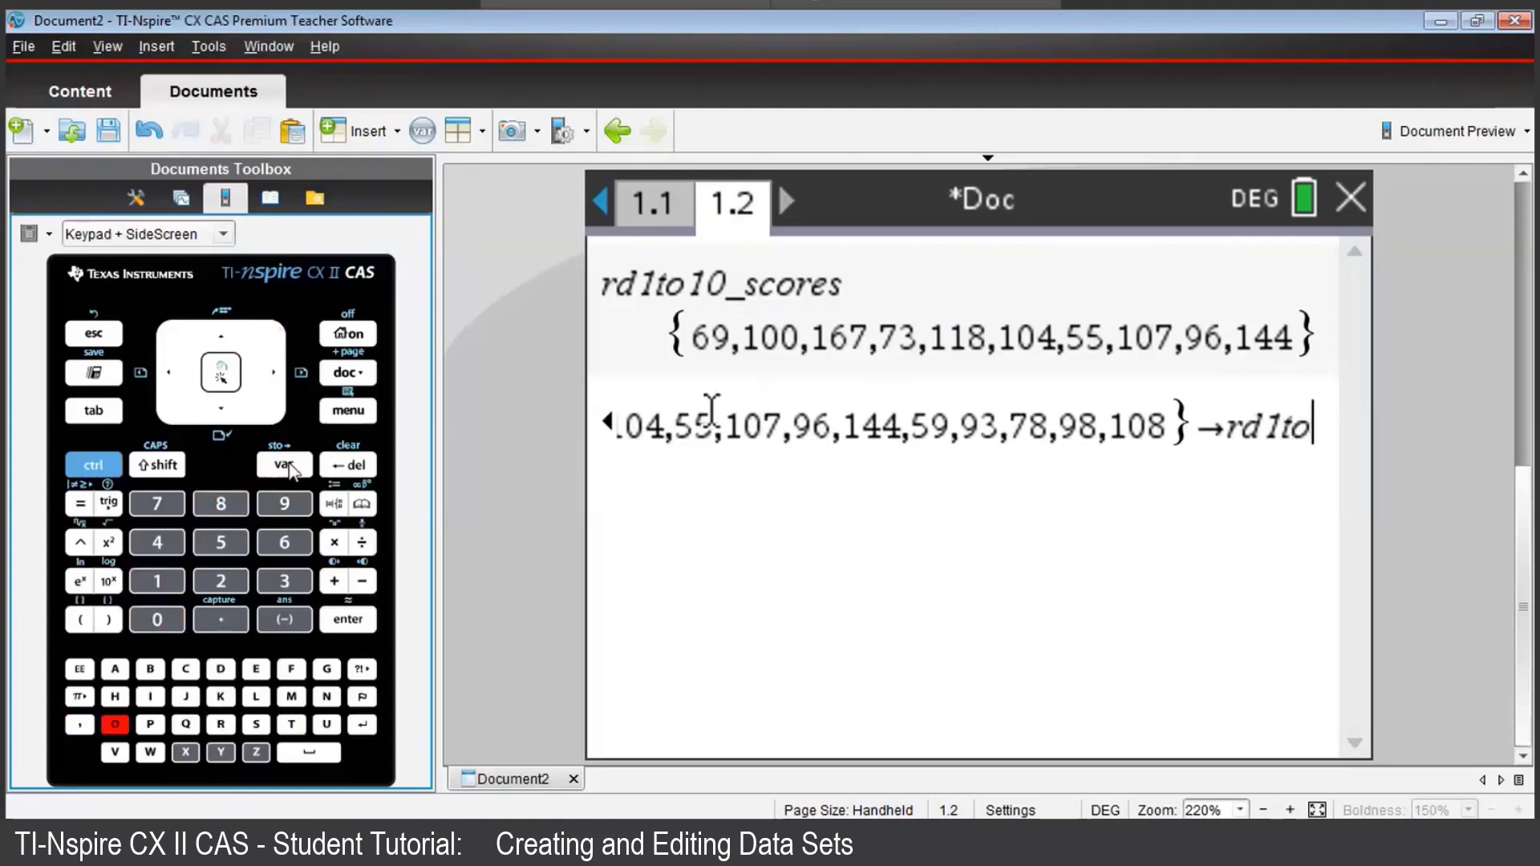
text(15)
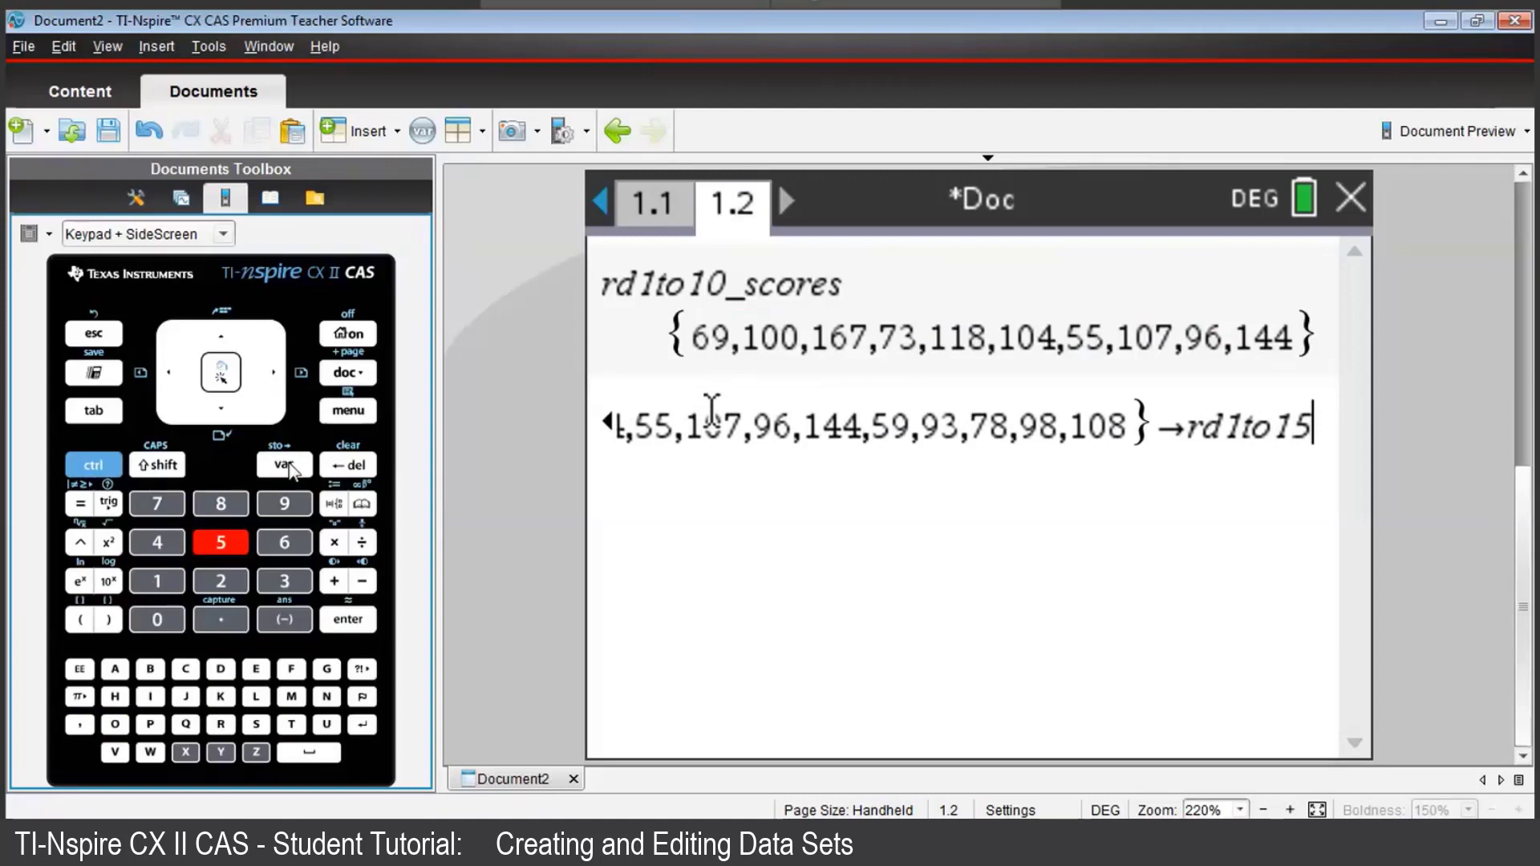
click(93, 462)
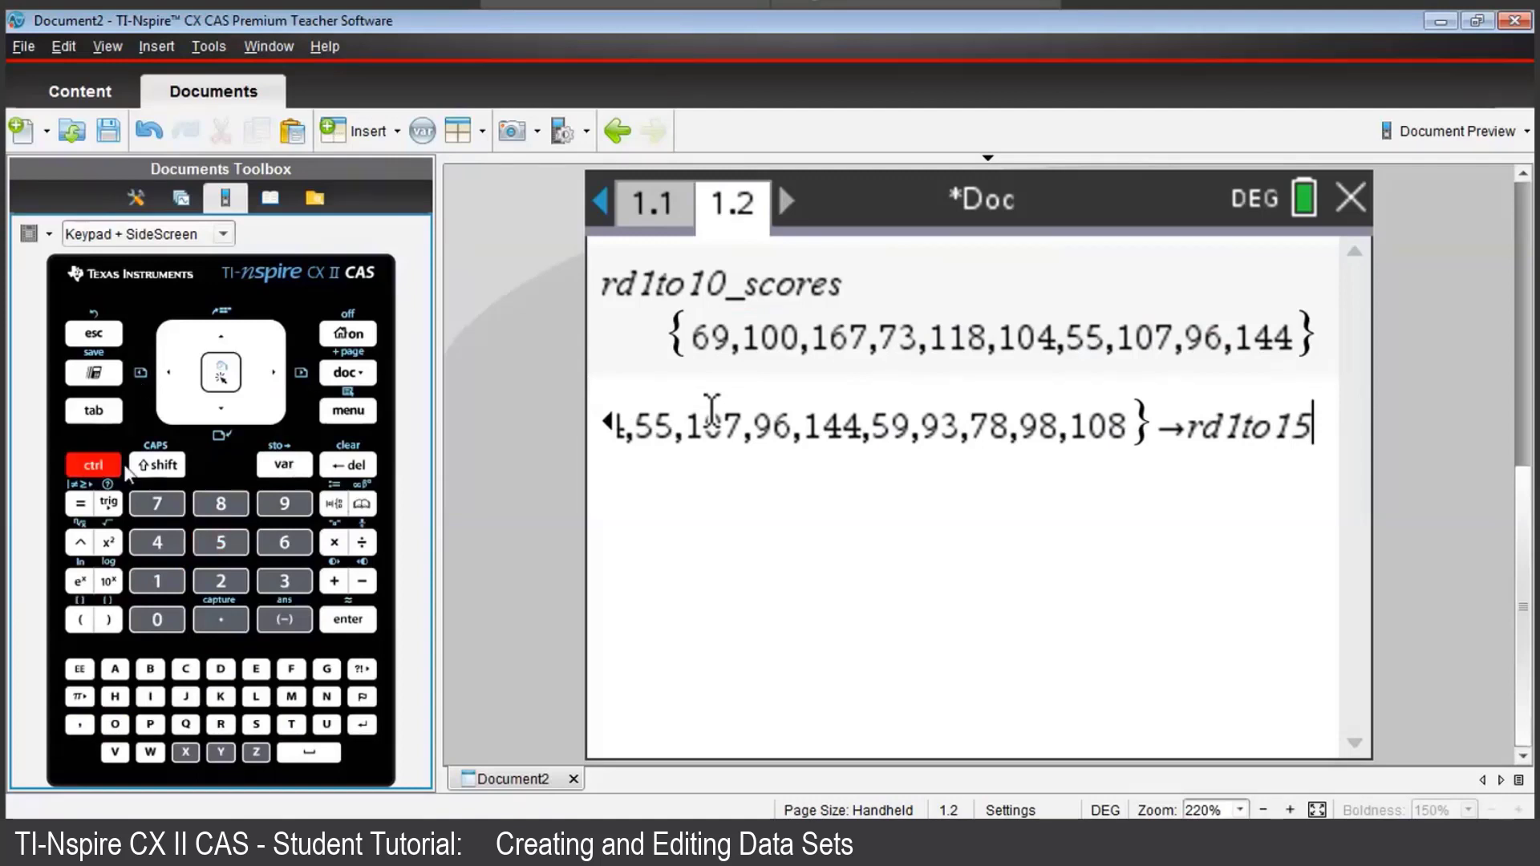
click(363, 507)
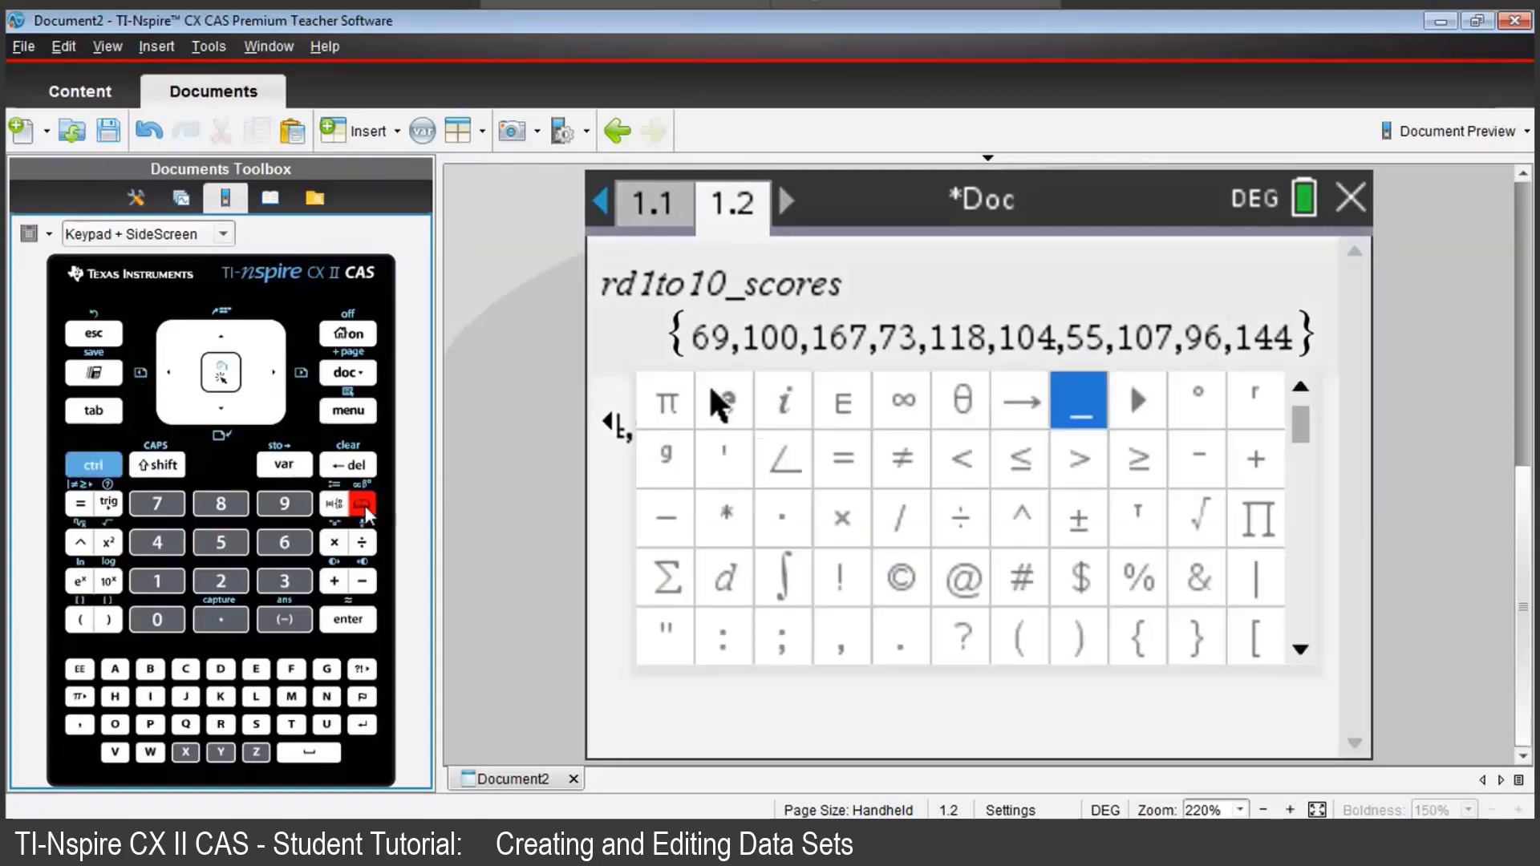
click(1080, 396)
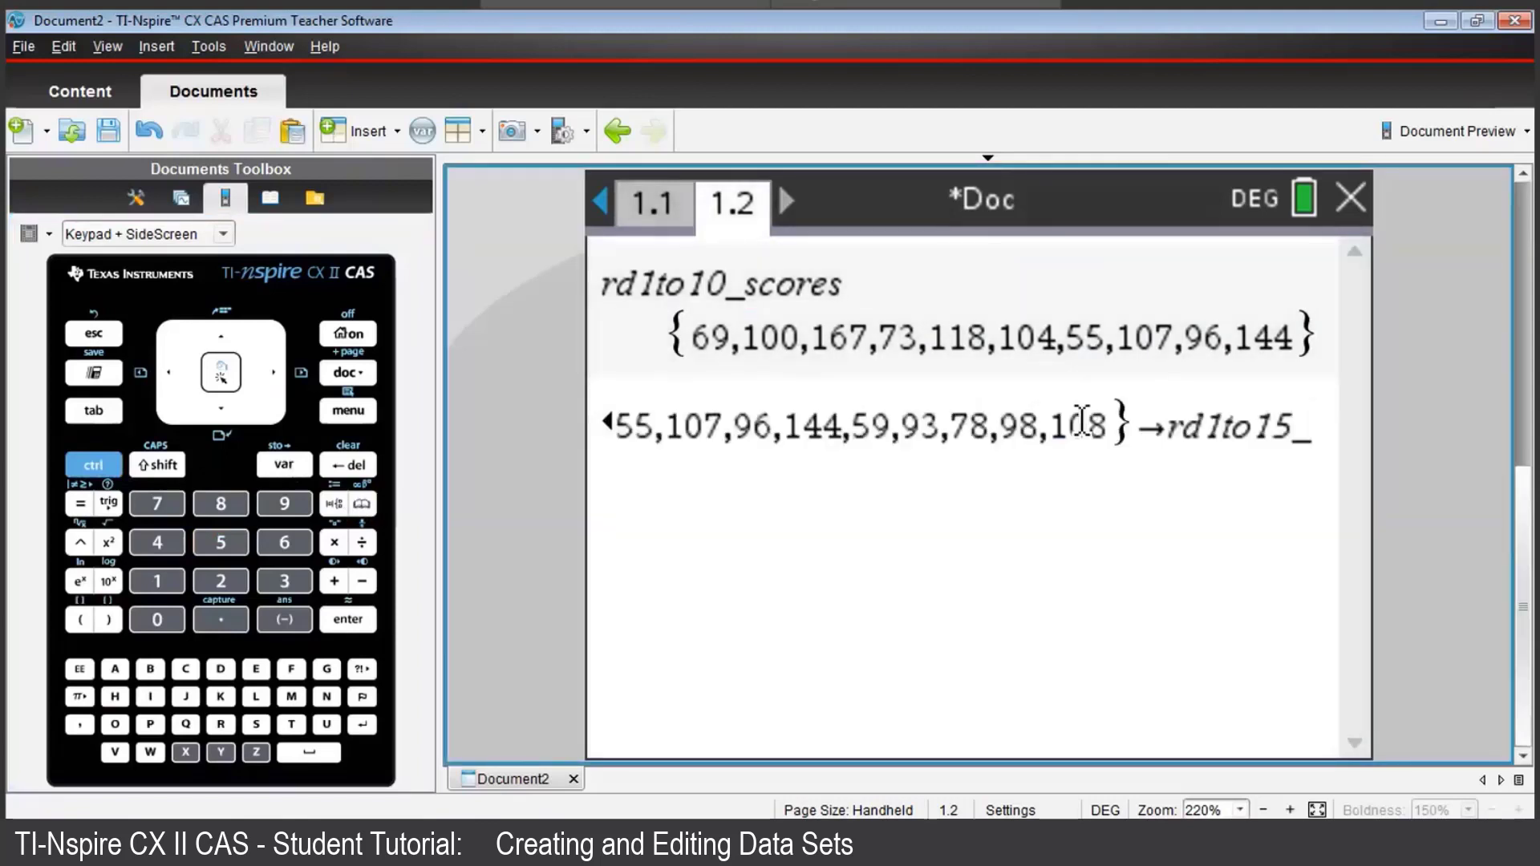
text(sco)
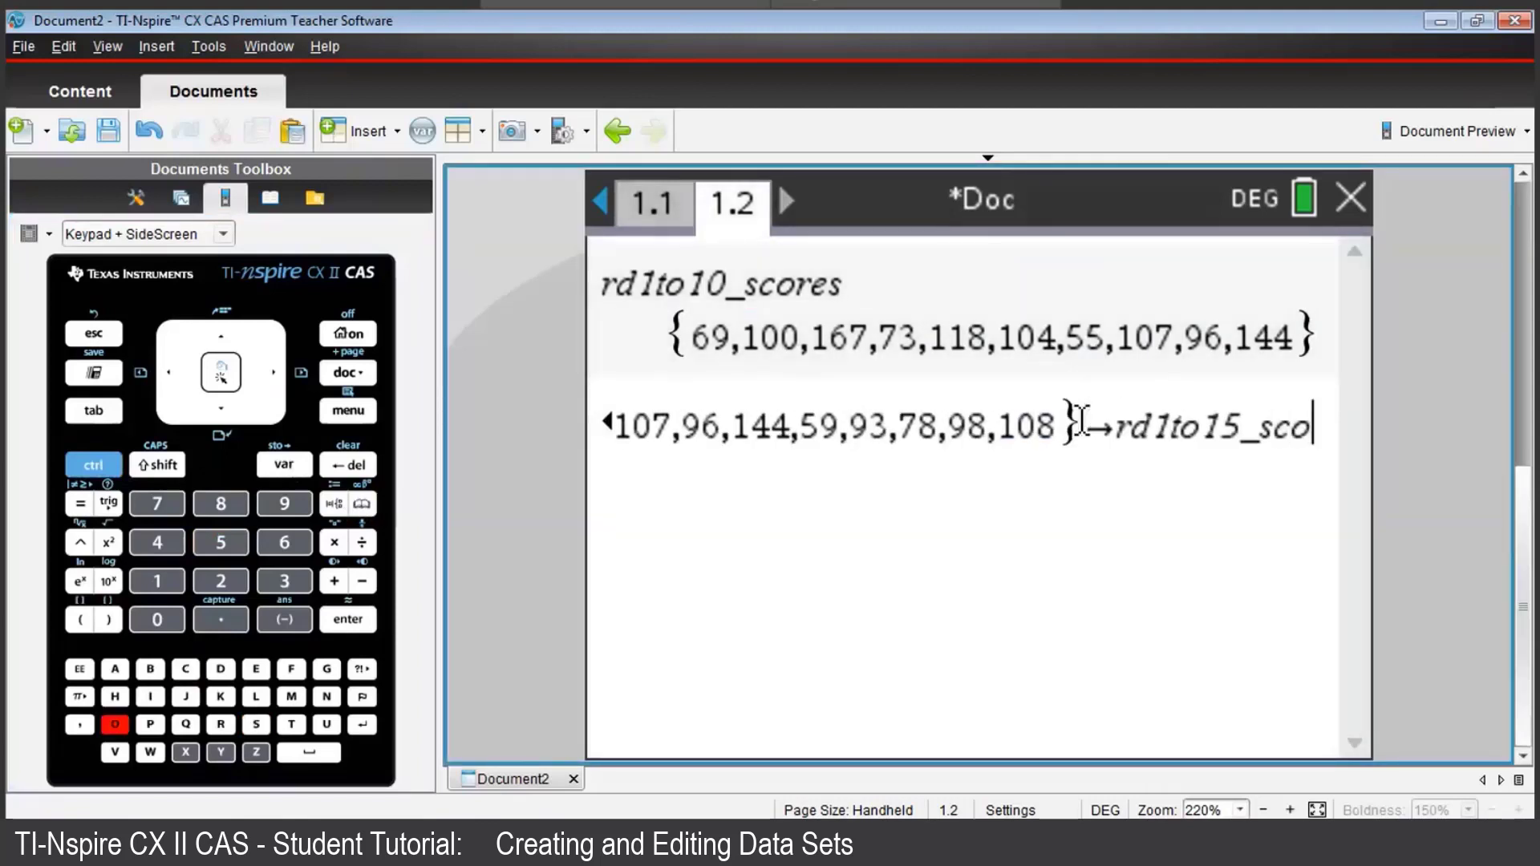
text(es)
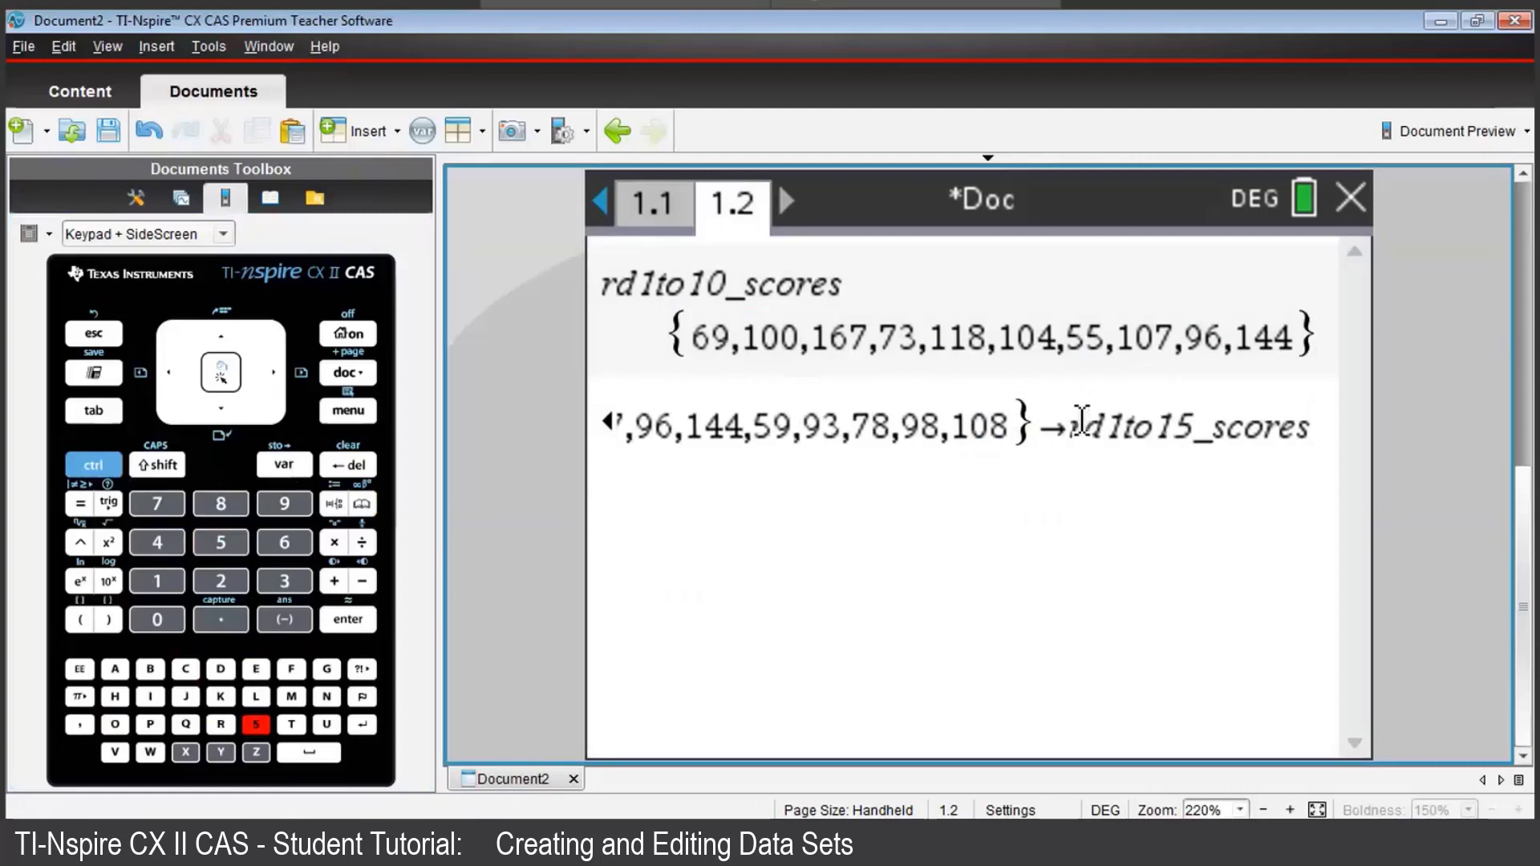
key(Return)
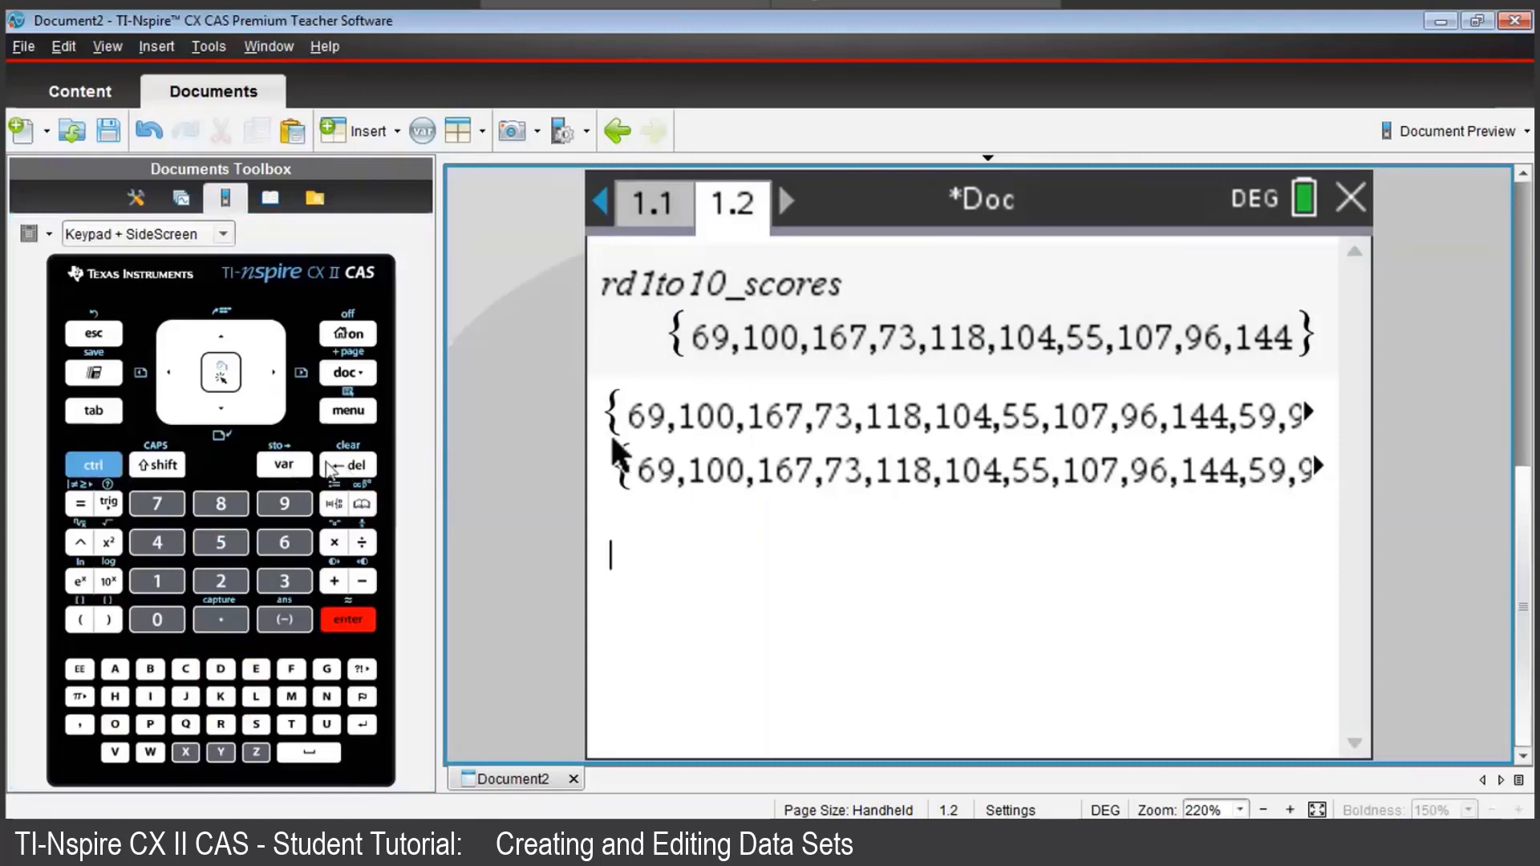
click(290, 466)
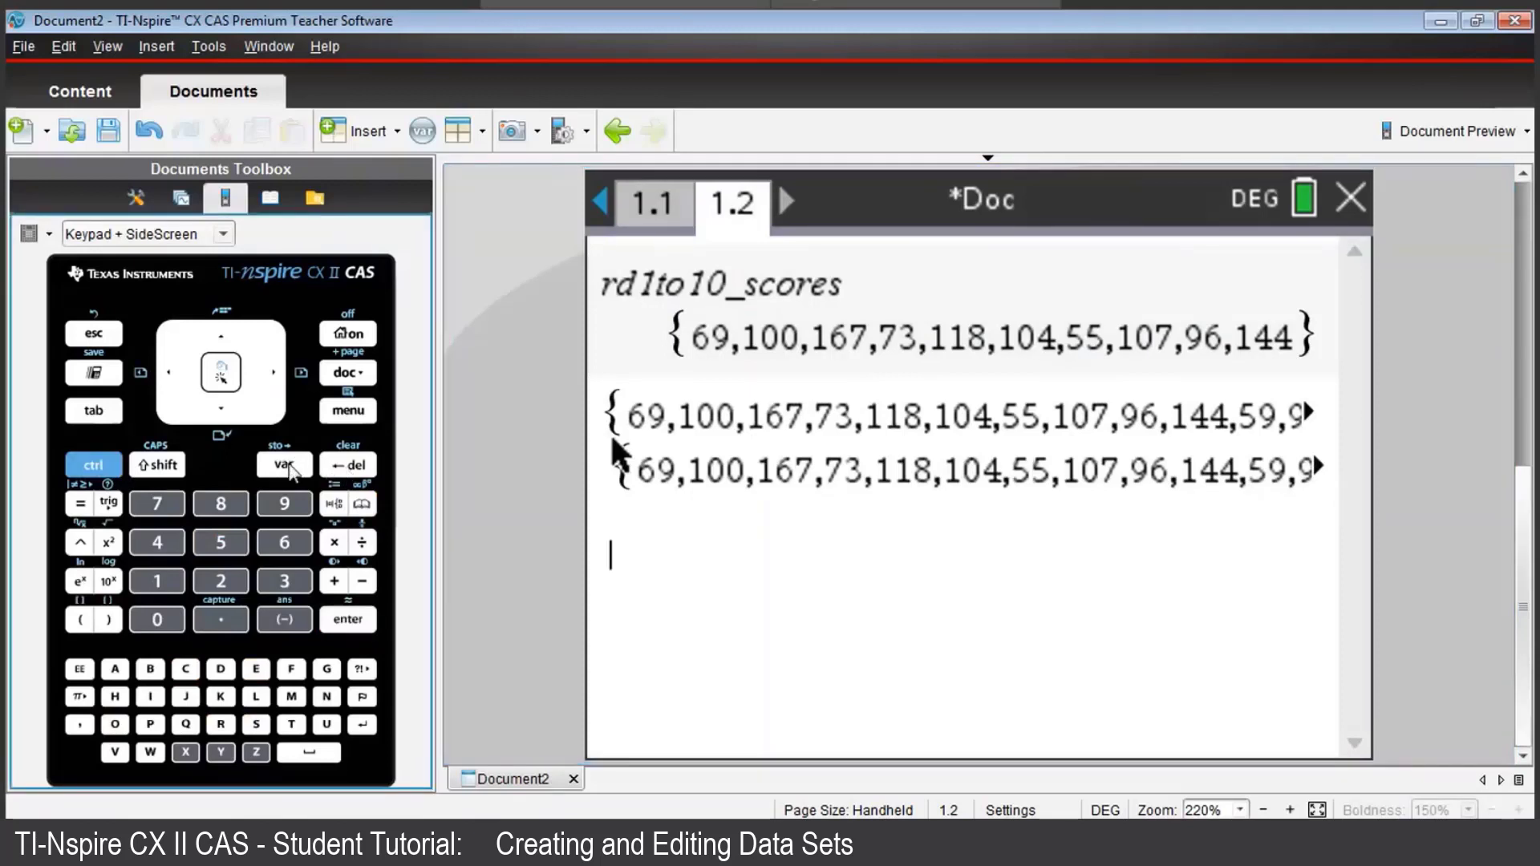
click(289, 465)
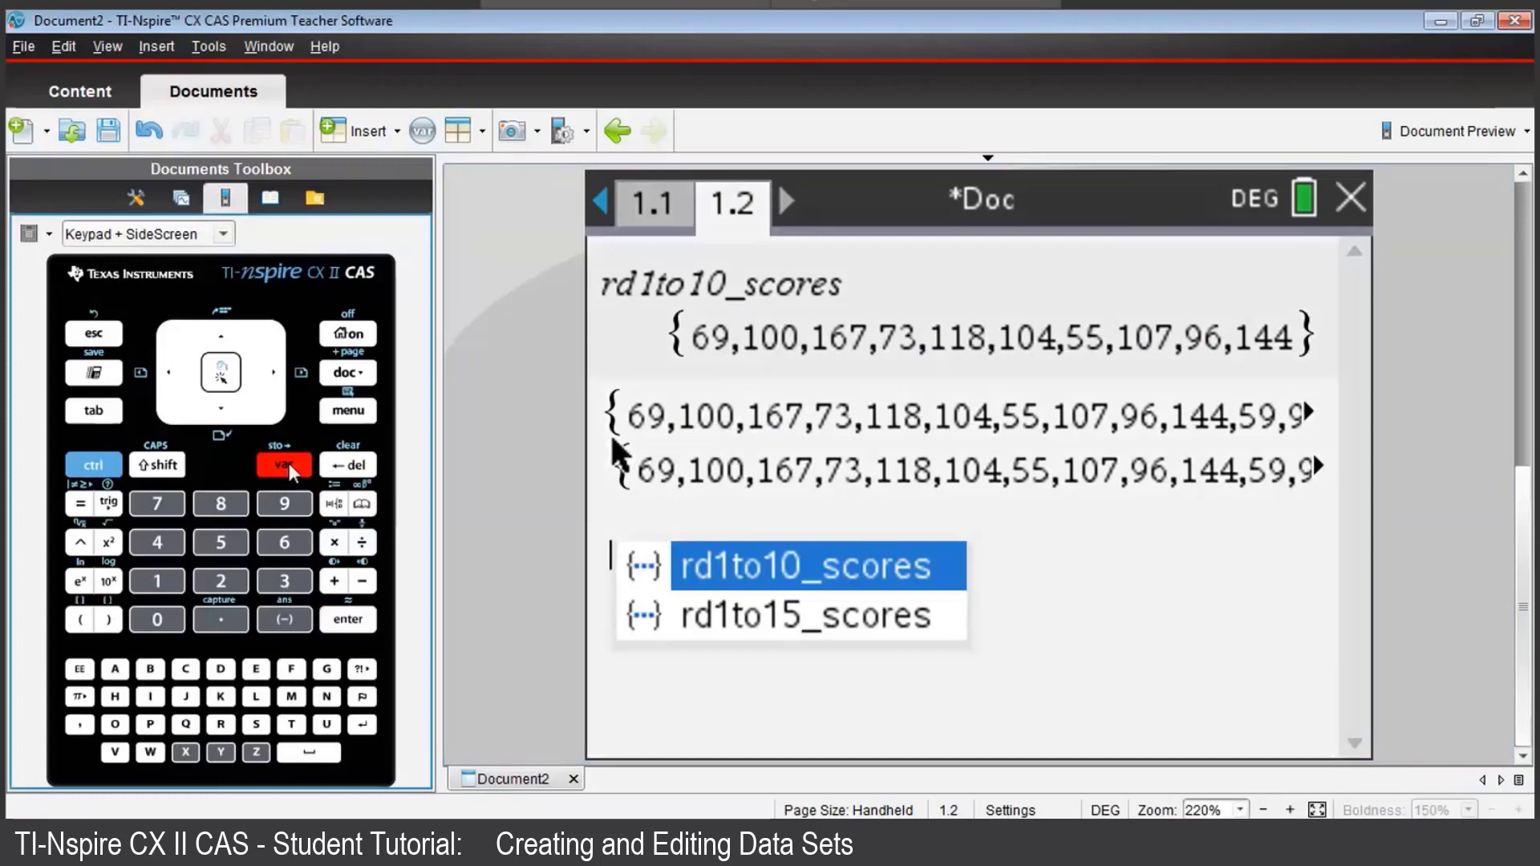
key(Escape)
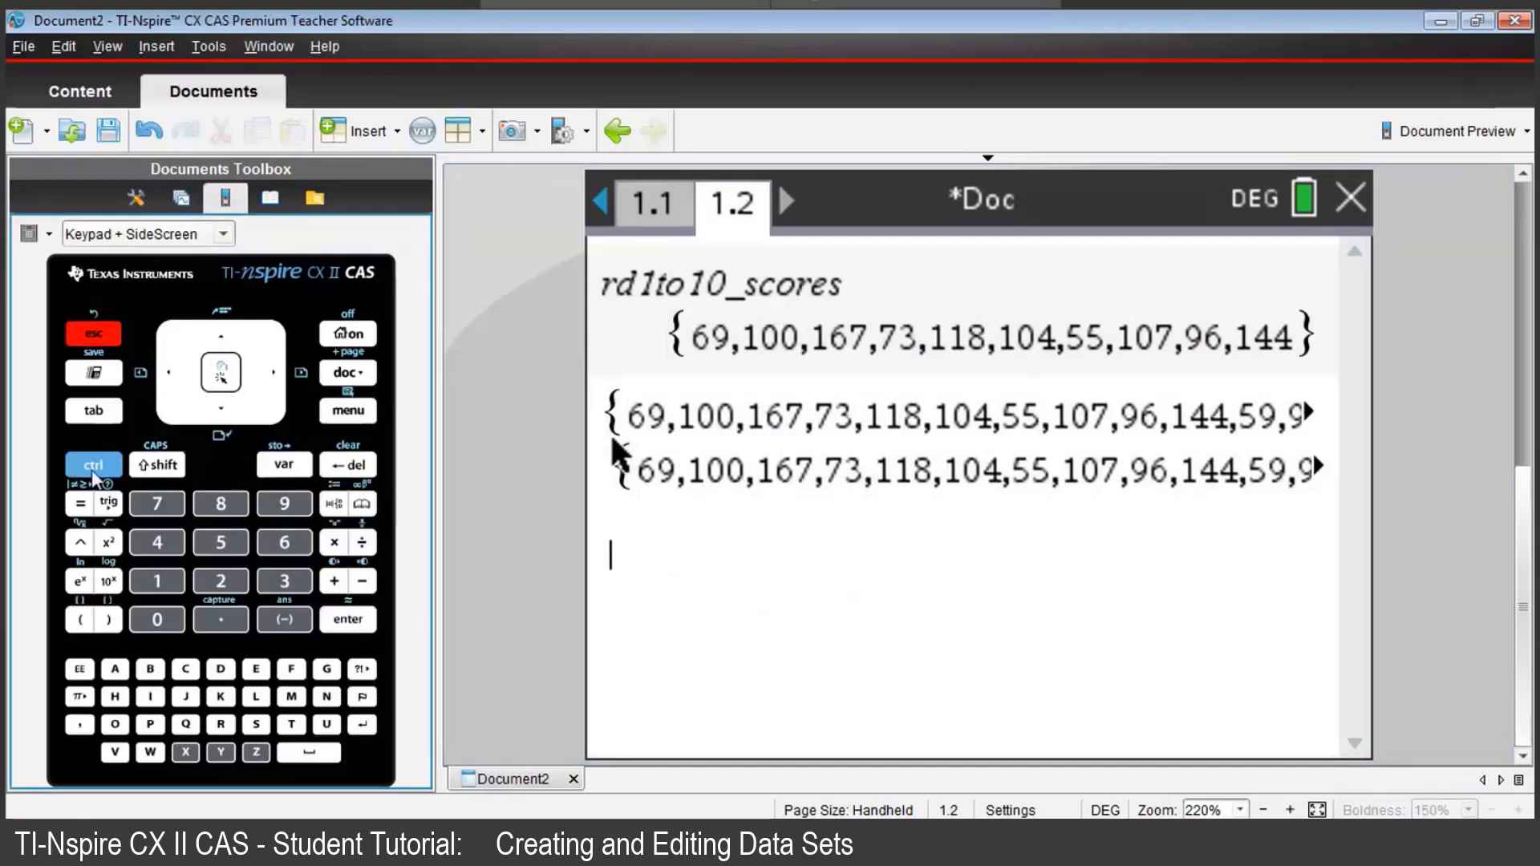
click(120, 463)
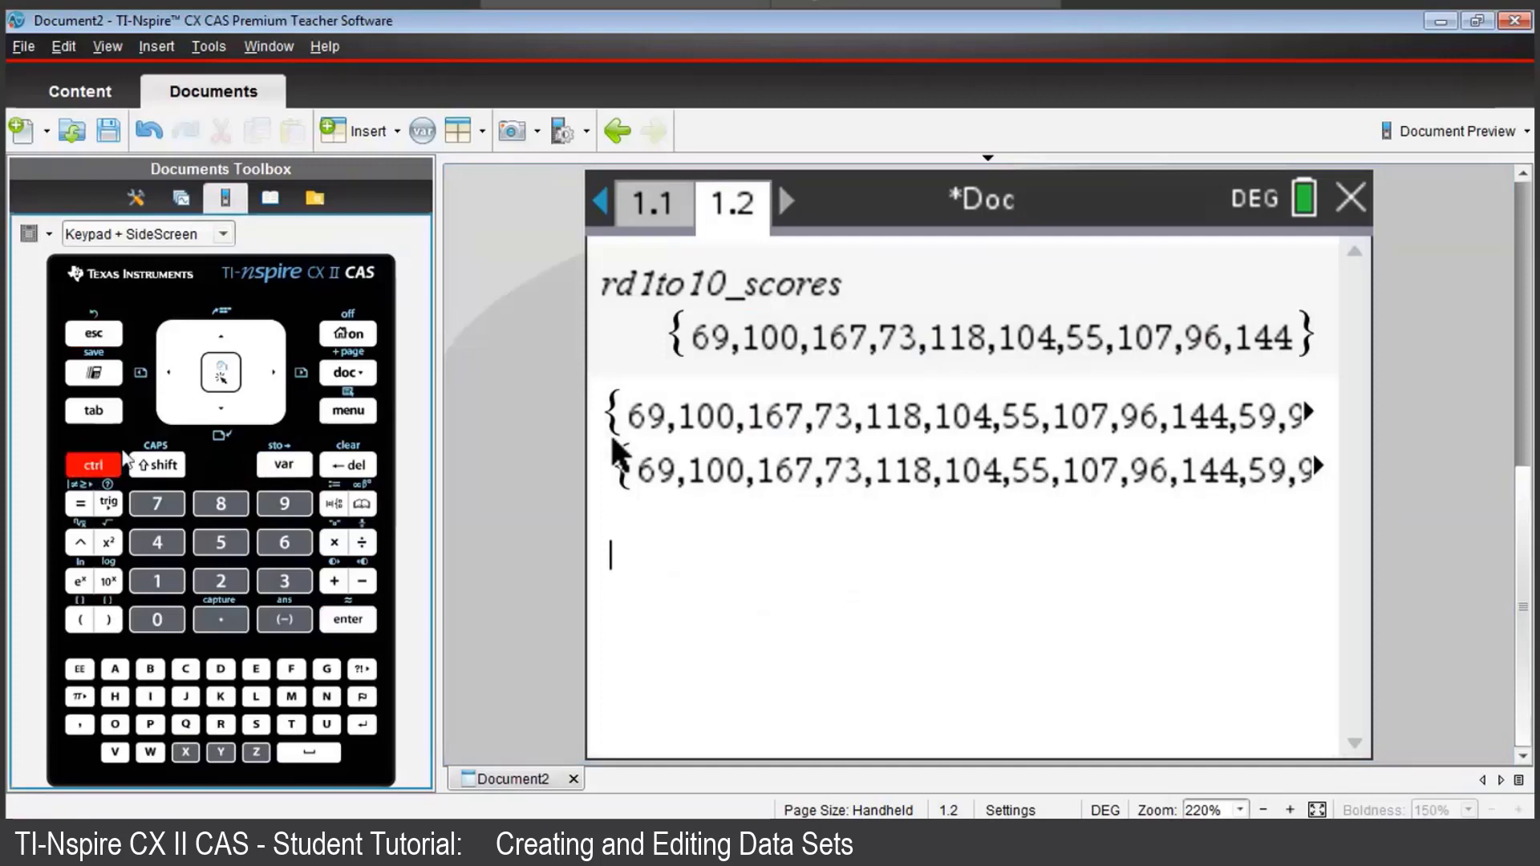
On page 1.1, name column B rd1to15_scores, taking the underscore from the catalog symbols.
click(172, 377)
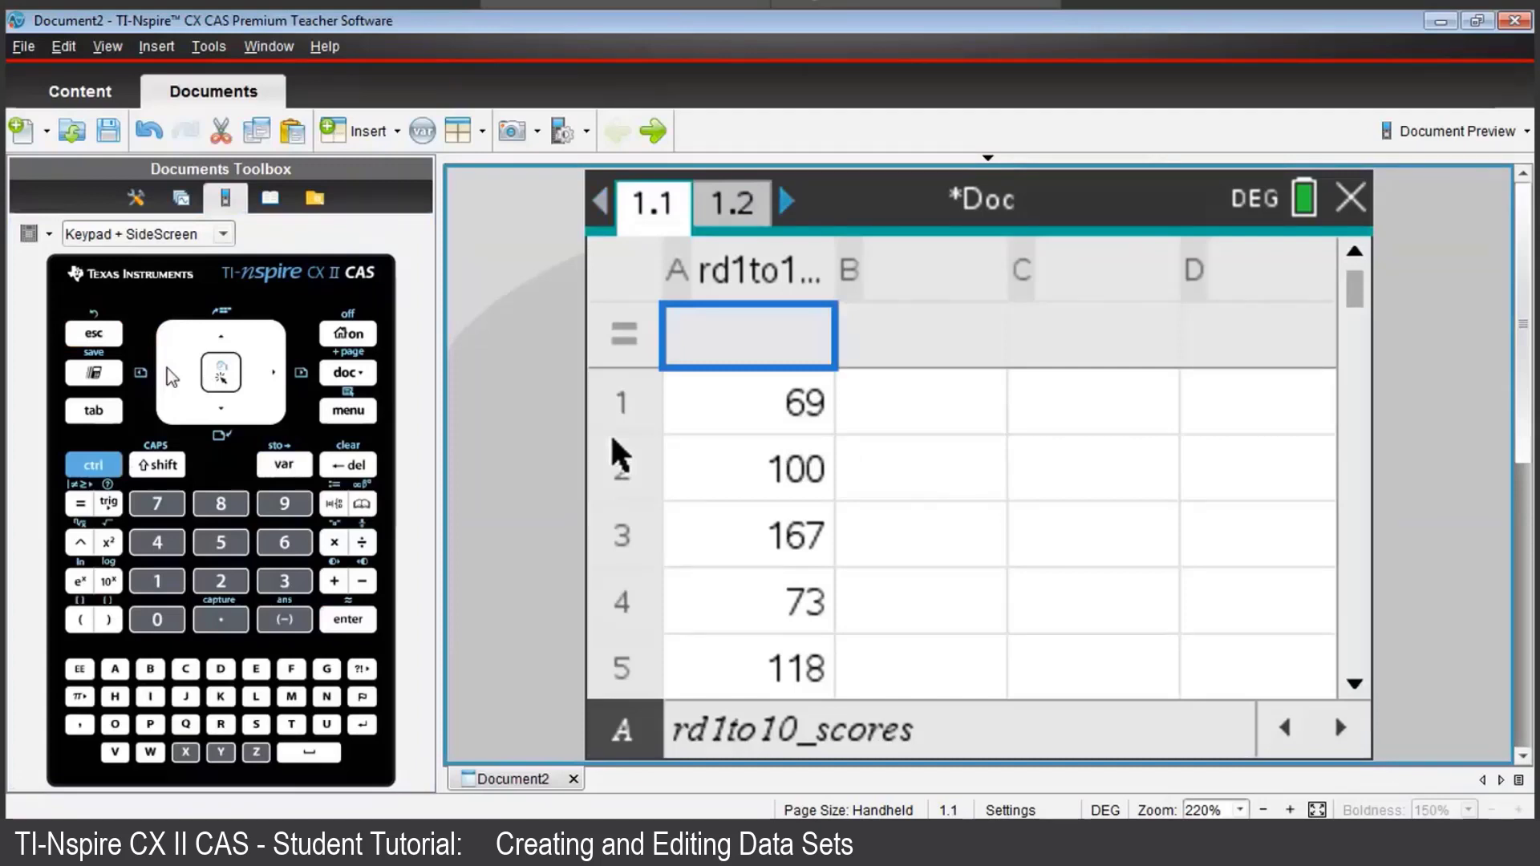
key(Right)
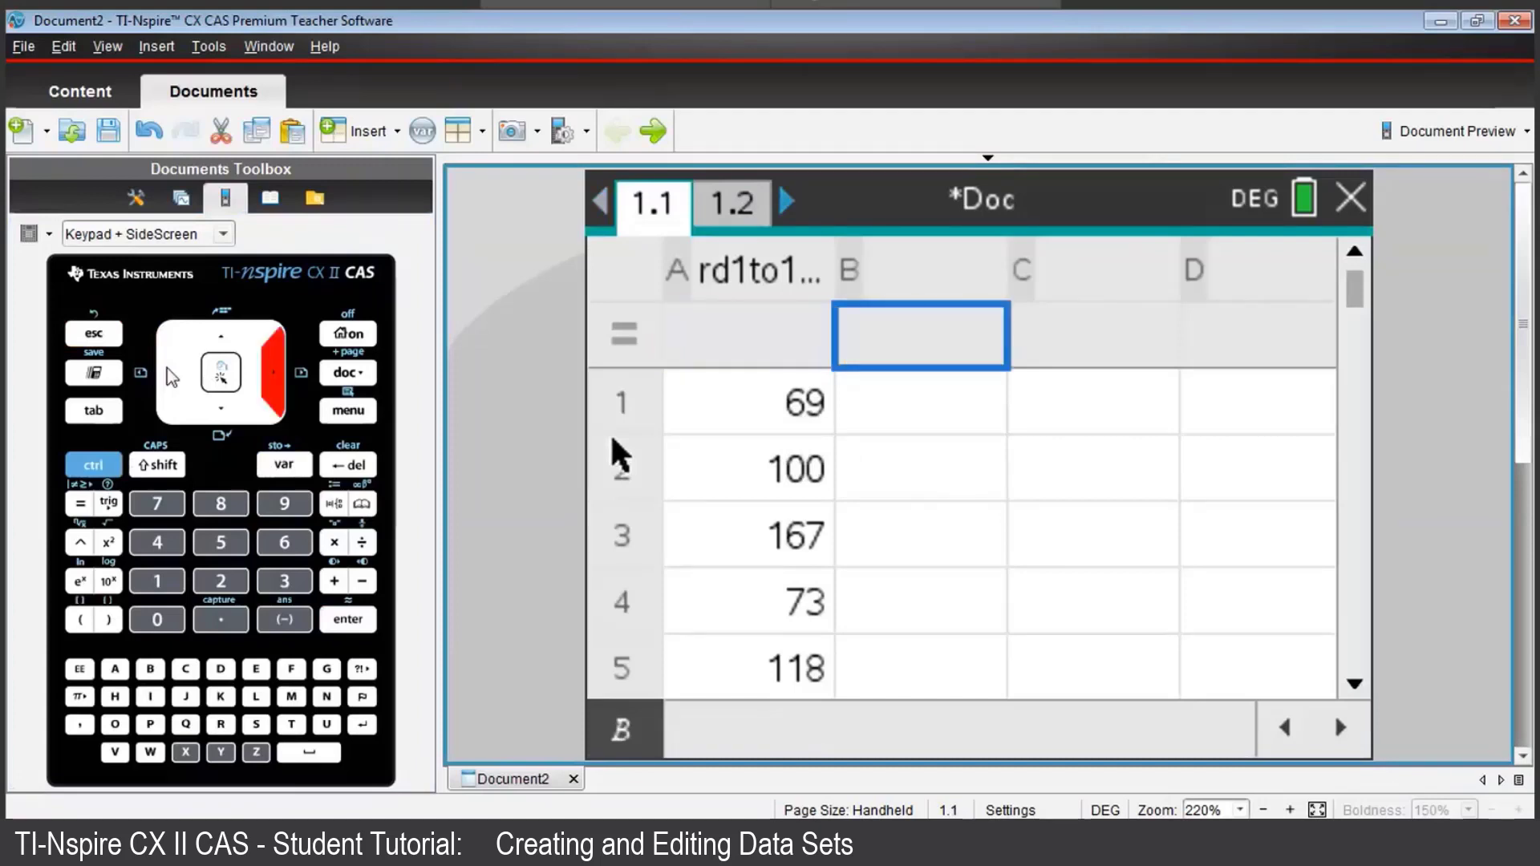
key(Up)
key(BackSpace)
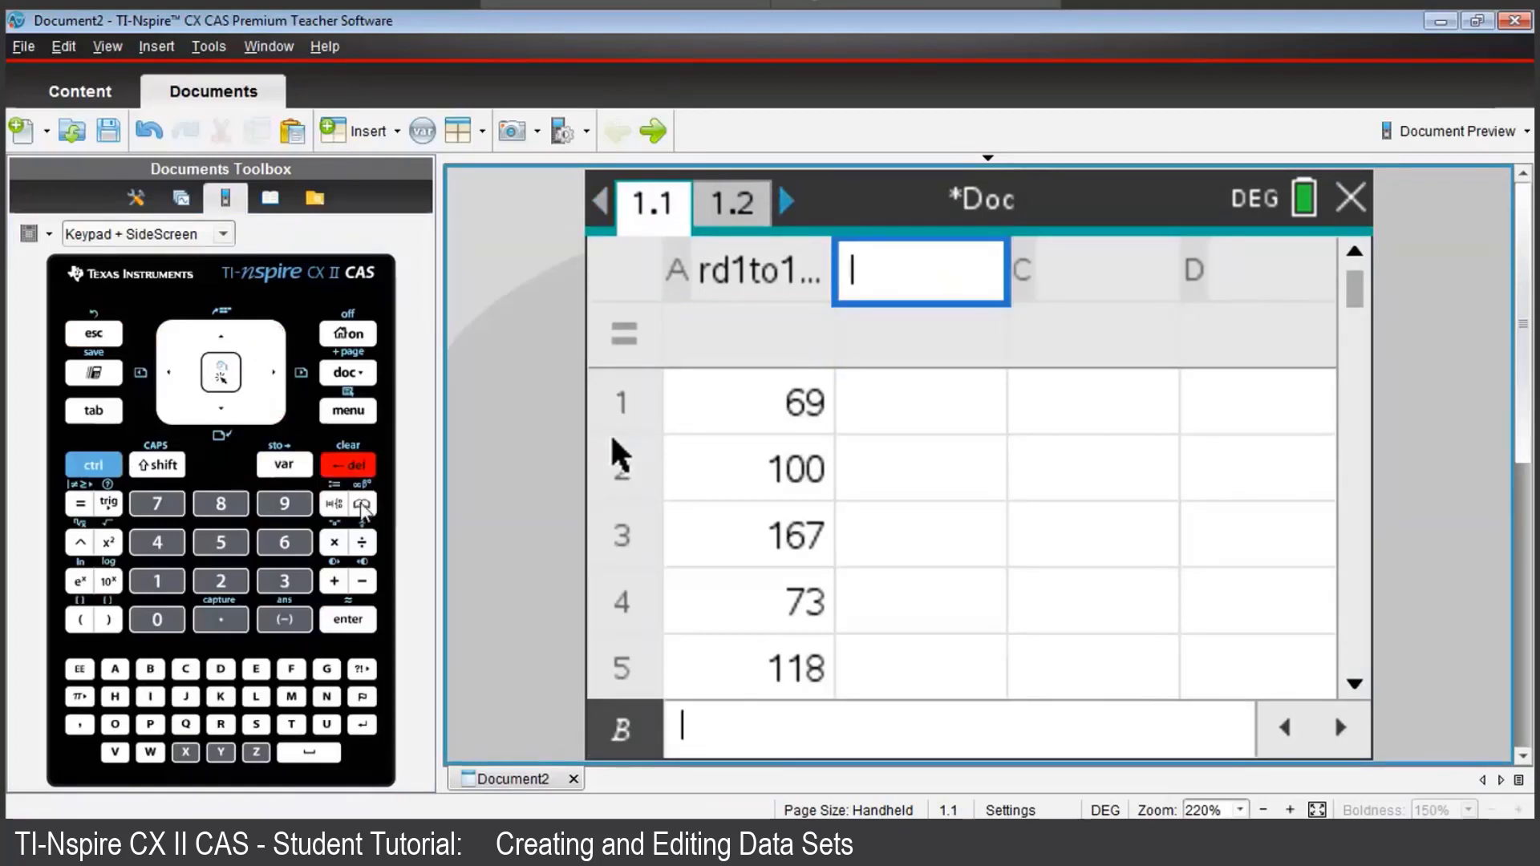
text(rd1)
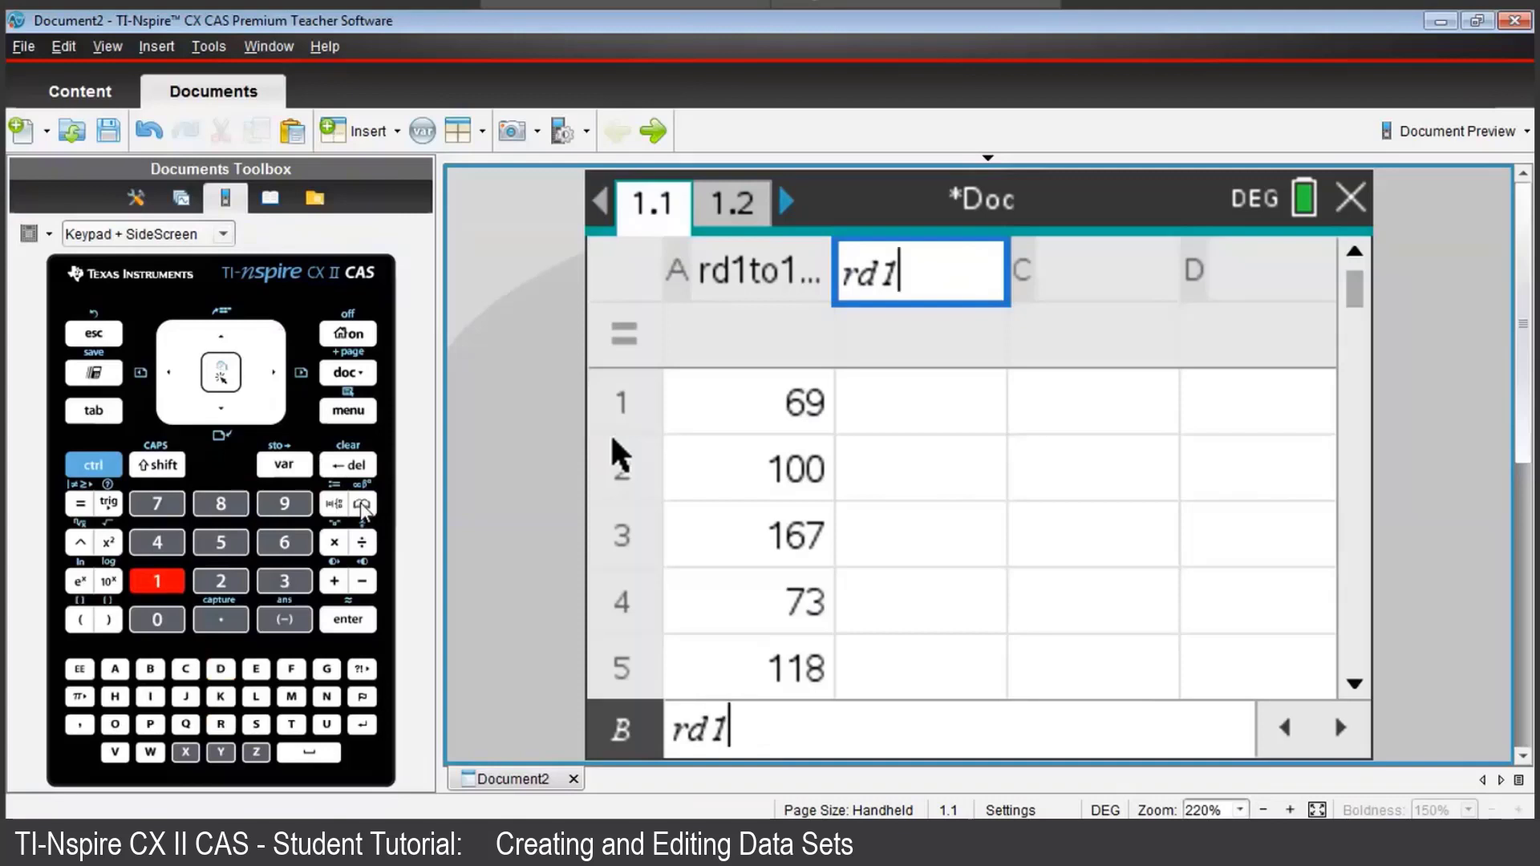
text(t)
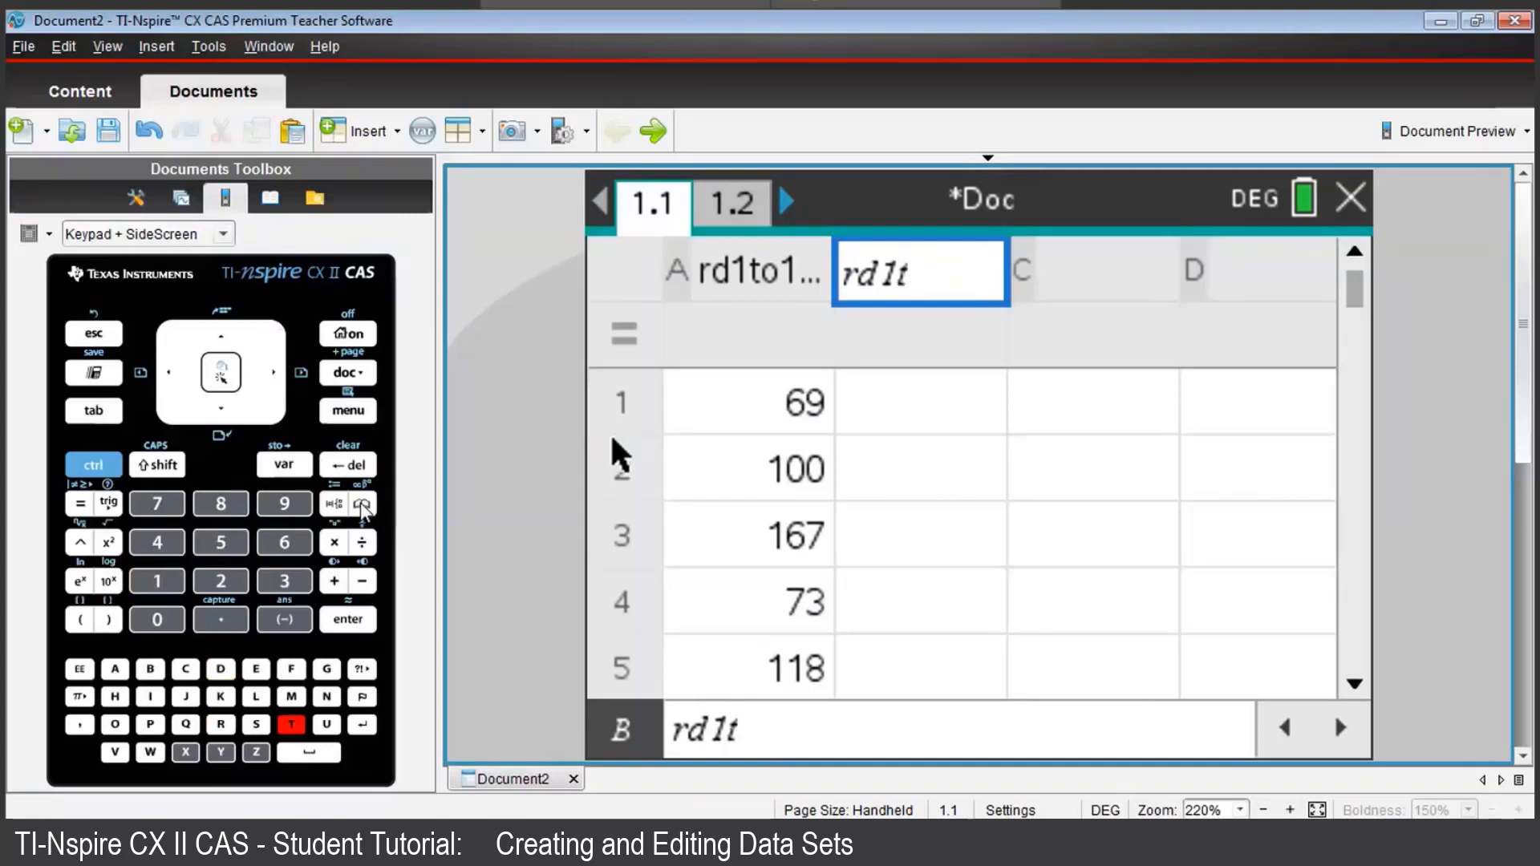
text(o1)
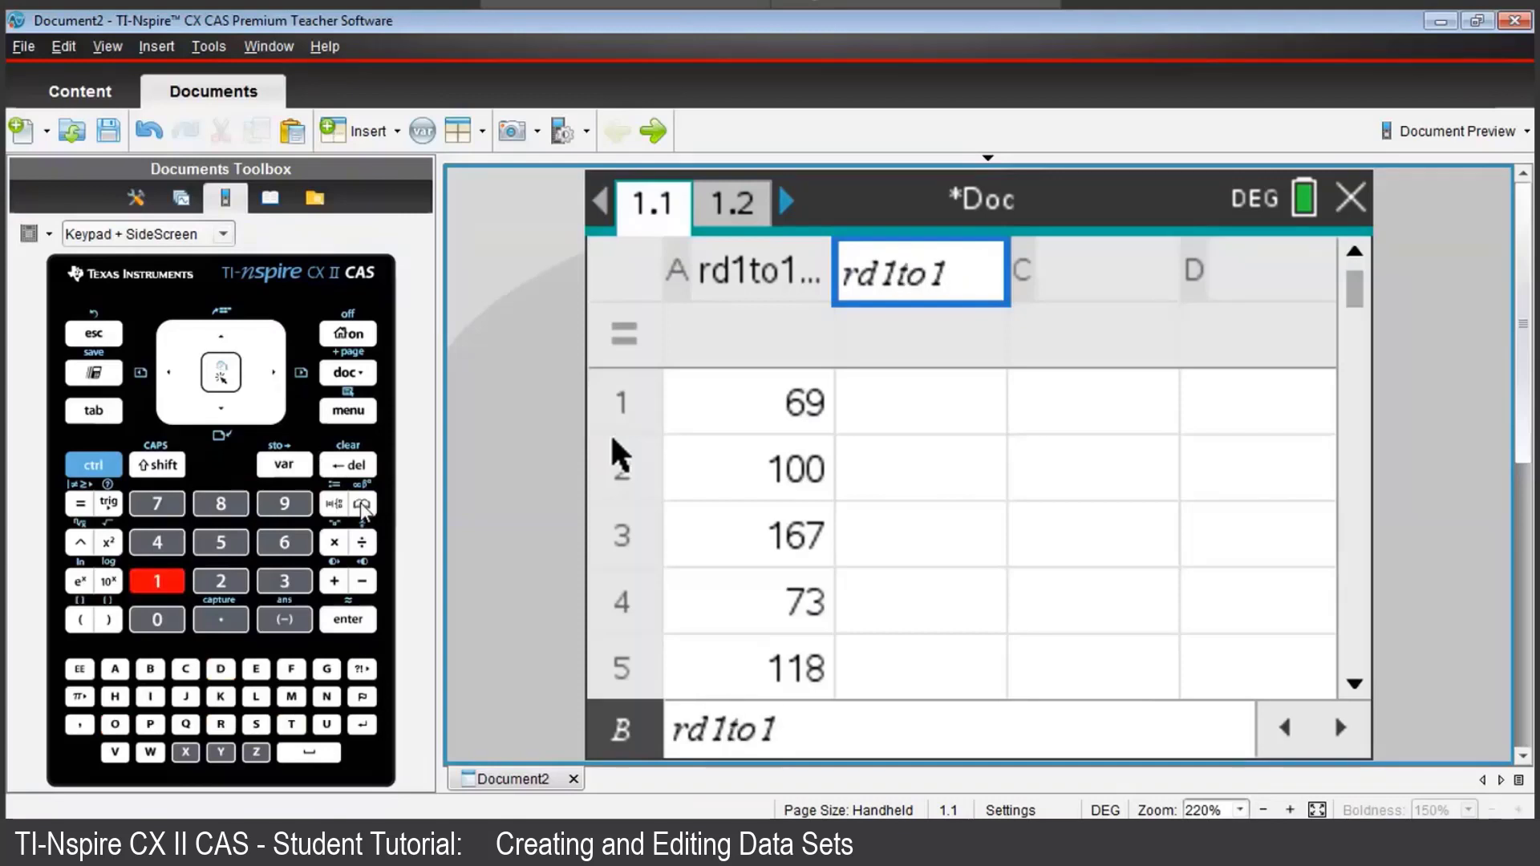
text(5)
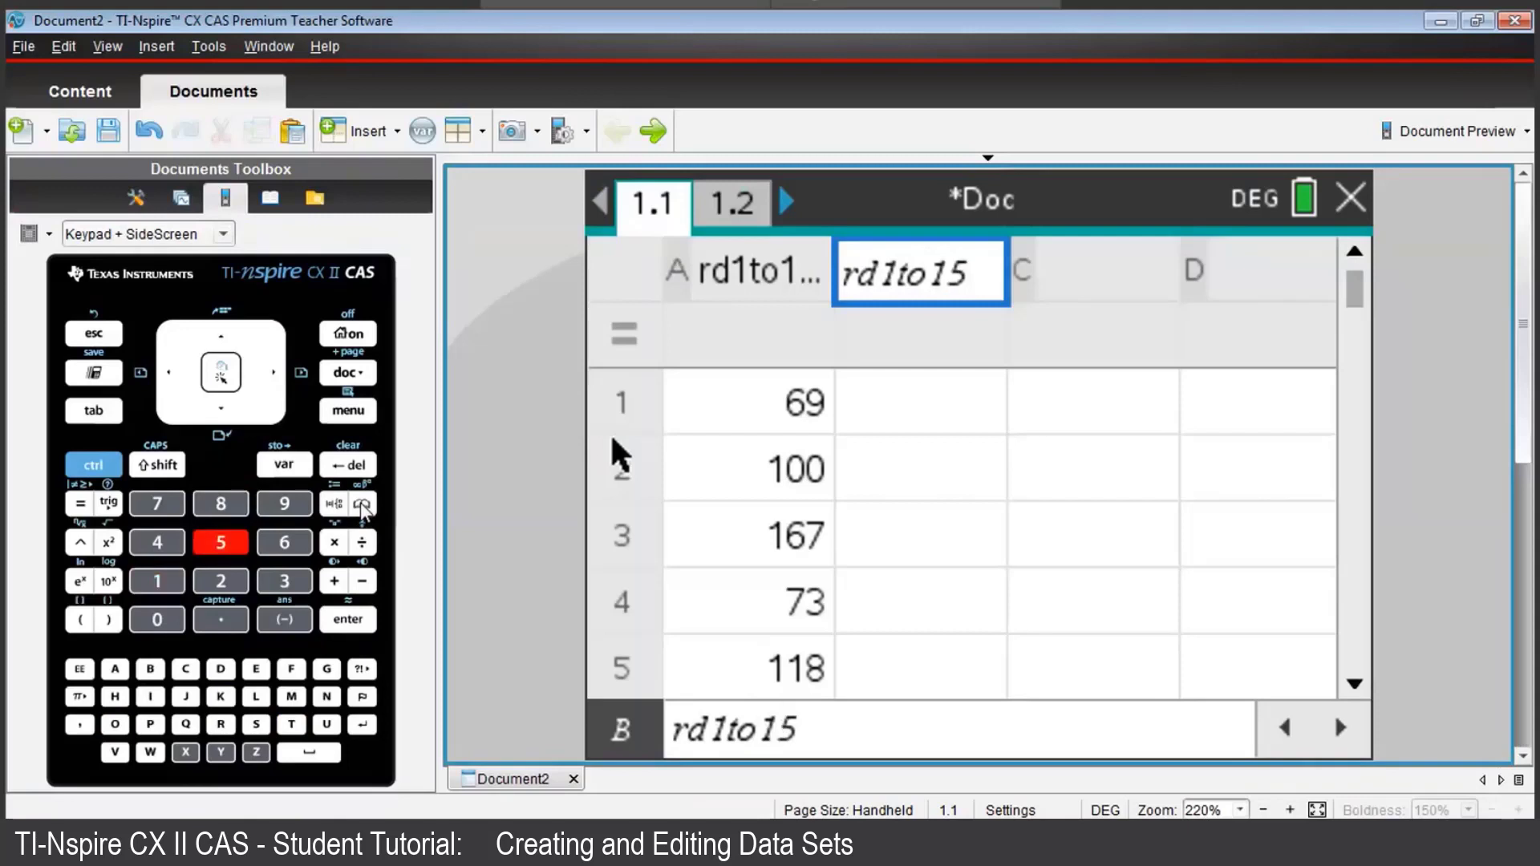
click(98, 467)
click(362, 504)
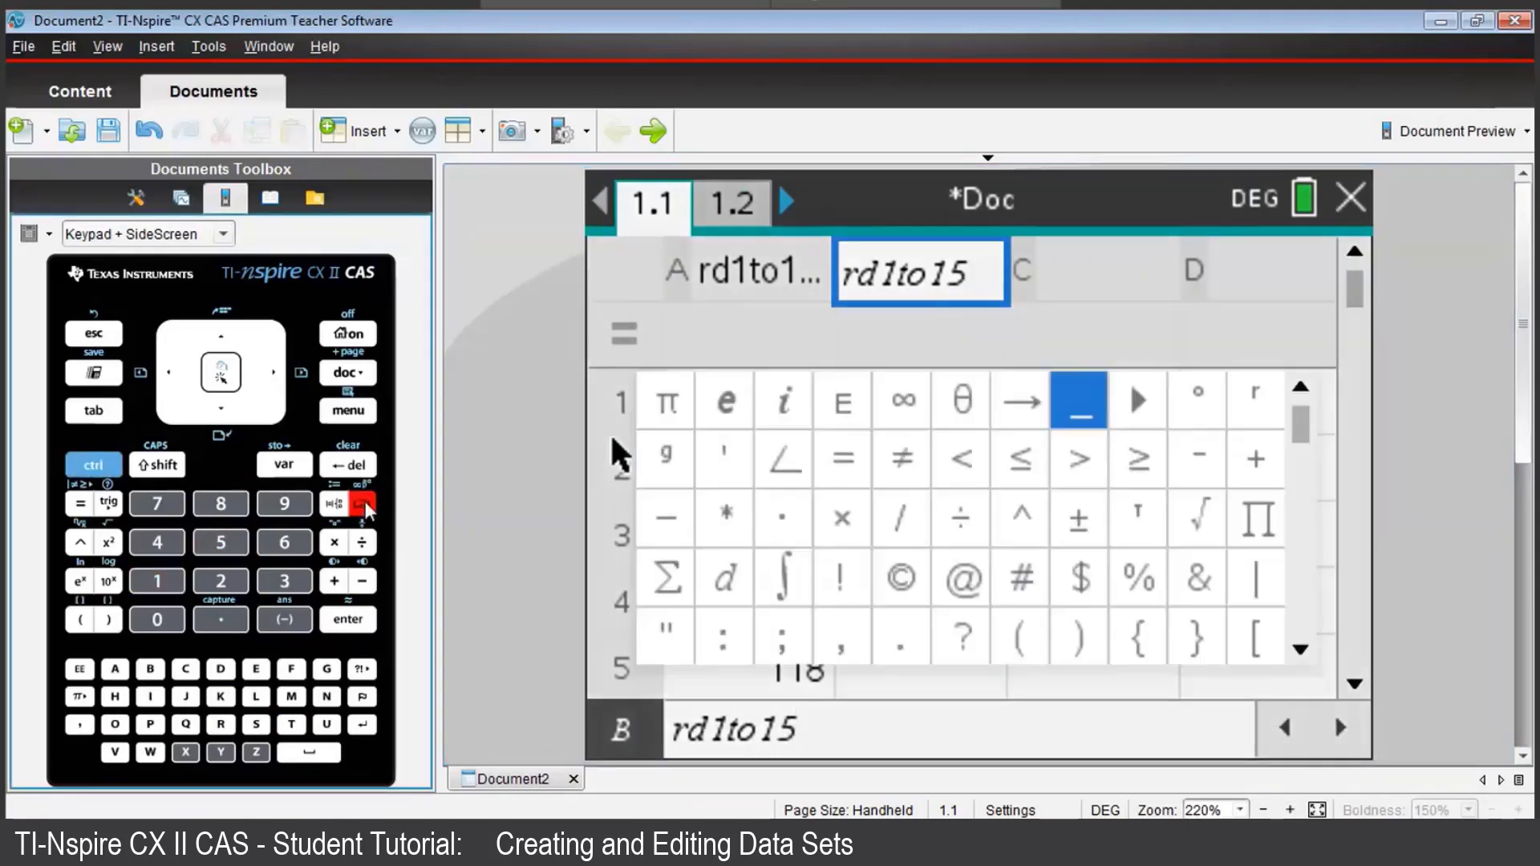
click(1082, 407)
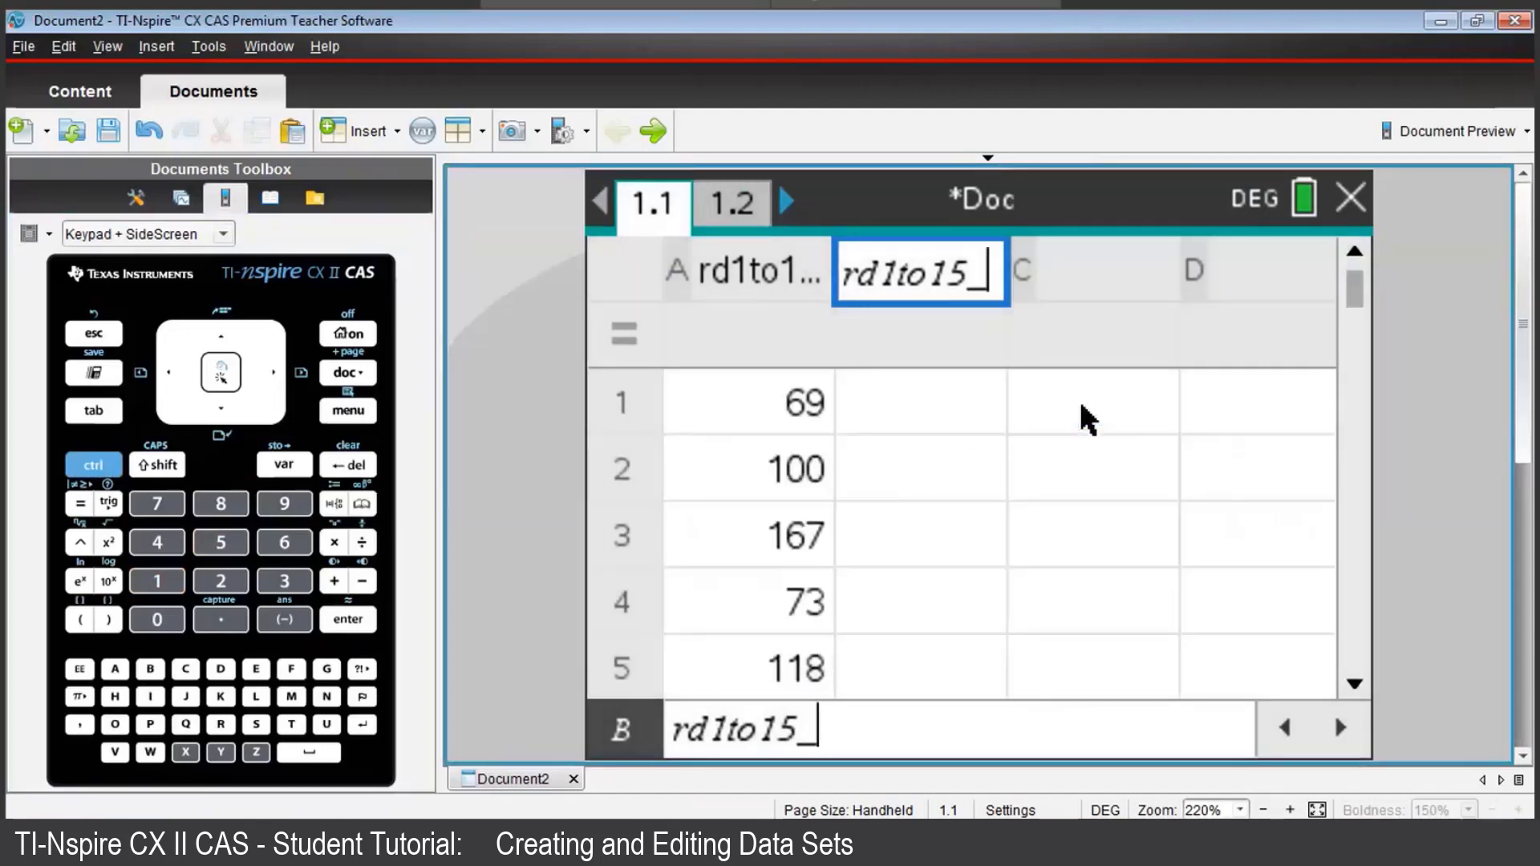
text(scores)
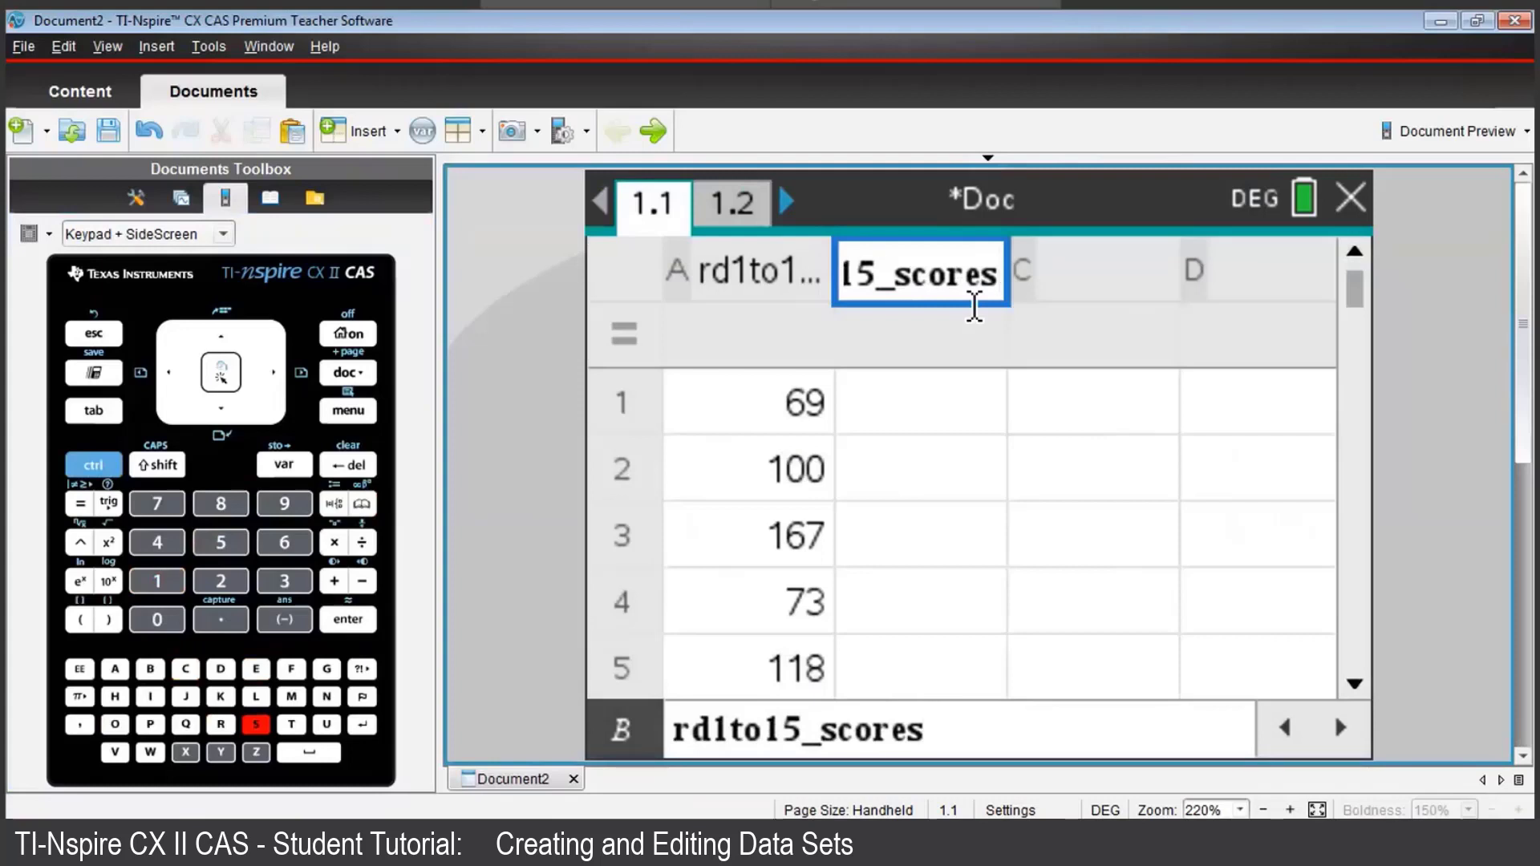
key(Return)
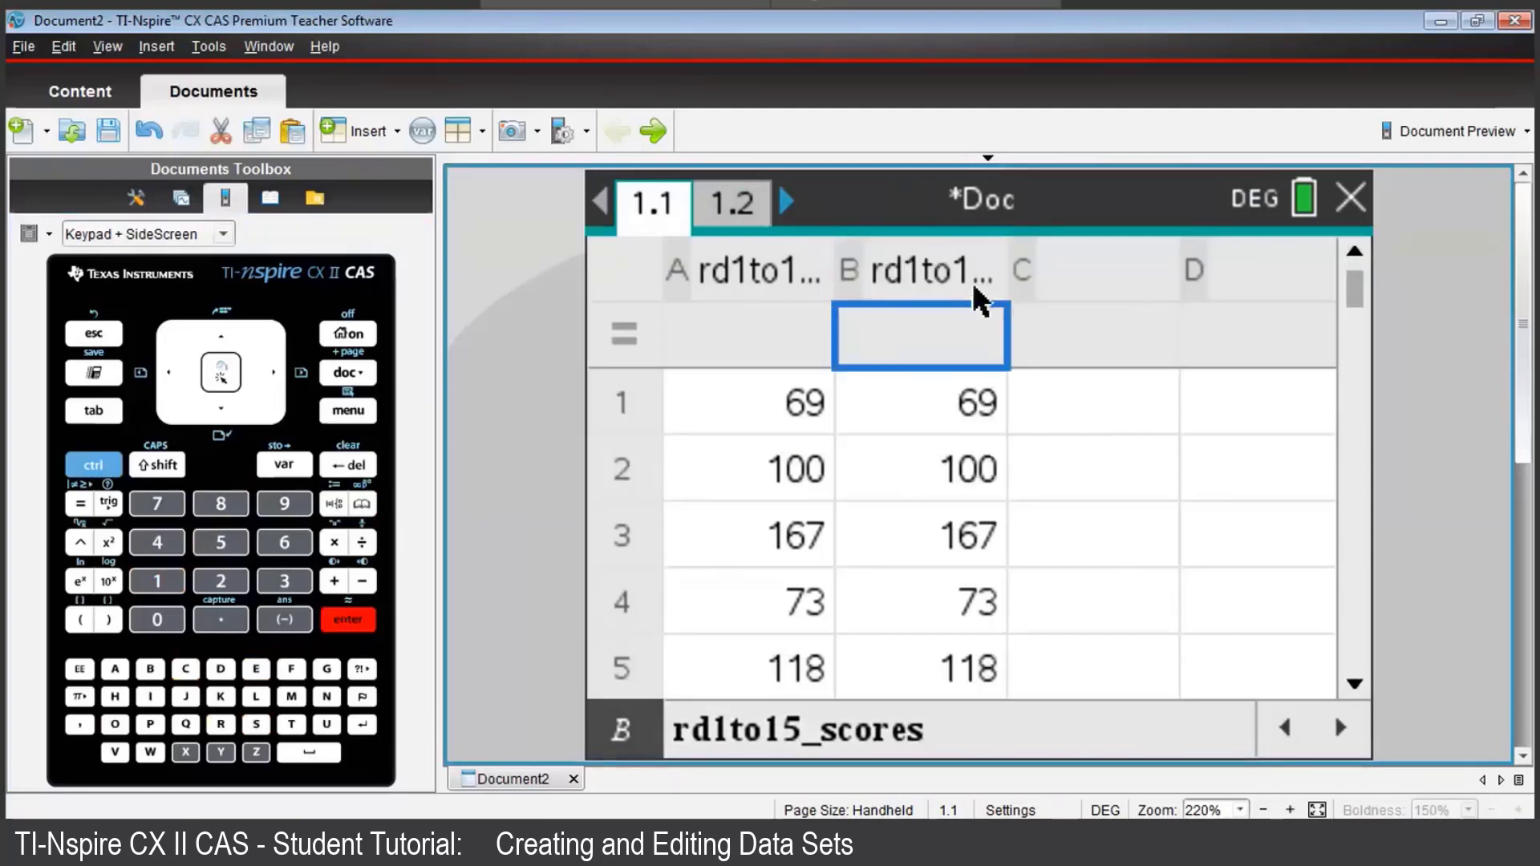
Check column B's scores down to row 15 (ending 108), then go back to calculator page 1.2.
key(Down)
key(Down)
key(Down)
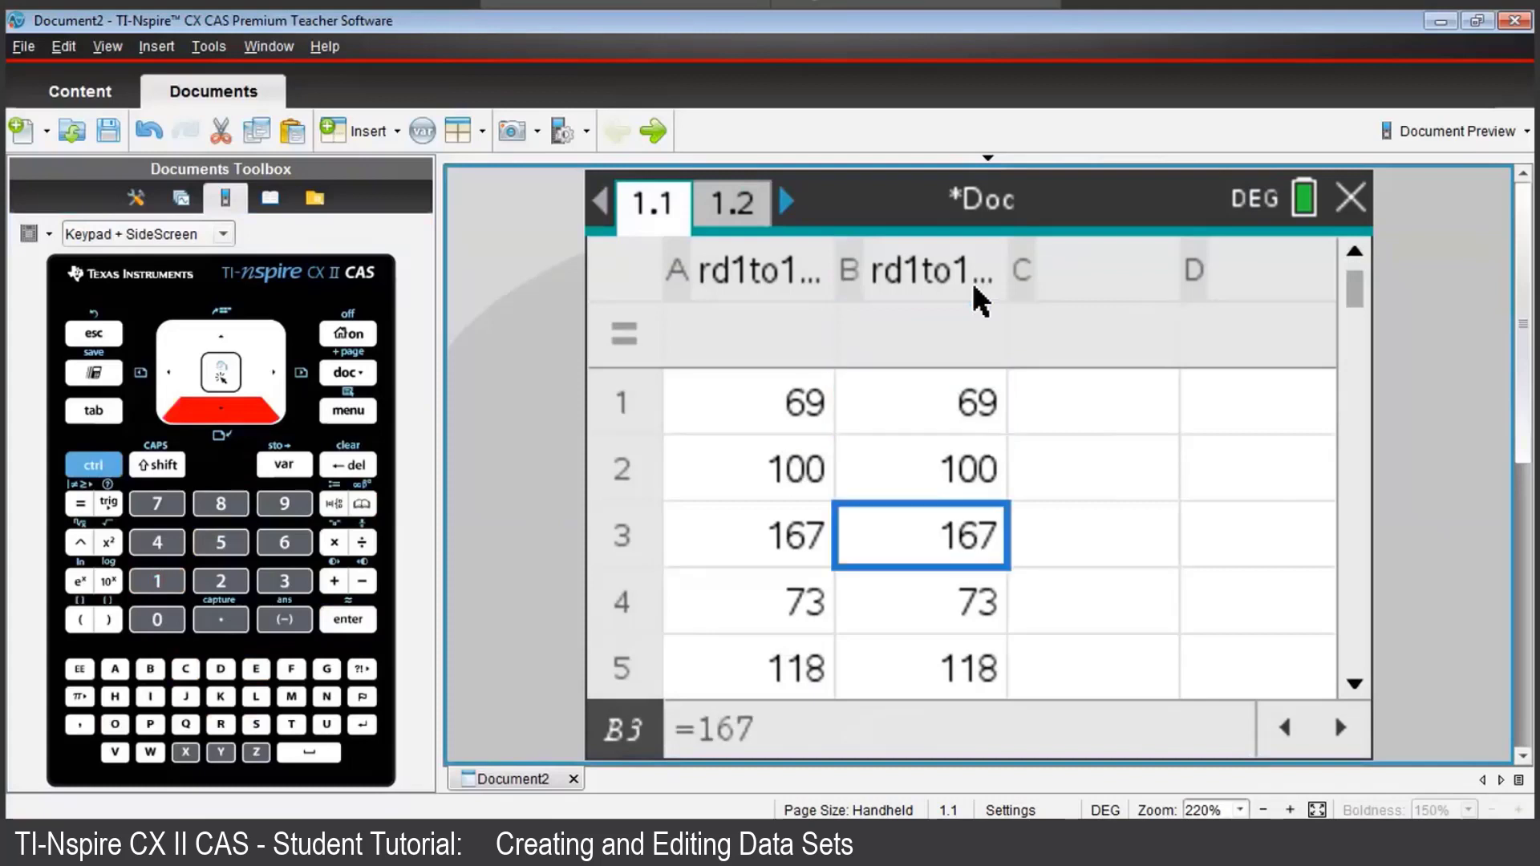
key(Down)
key(Down)
key(Down)
key(Down)
key(Down)
key(Down)
key(Down)
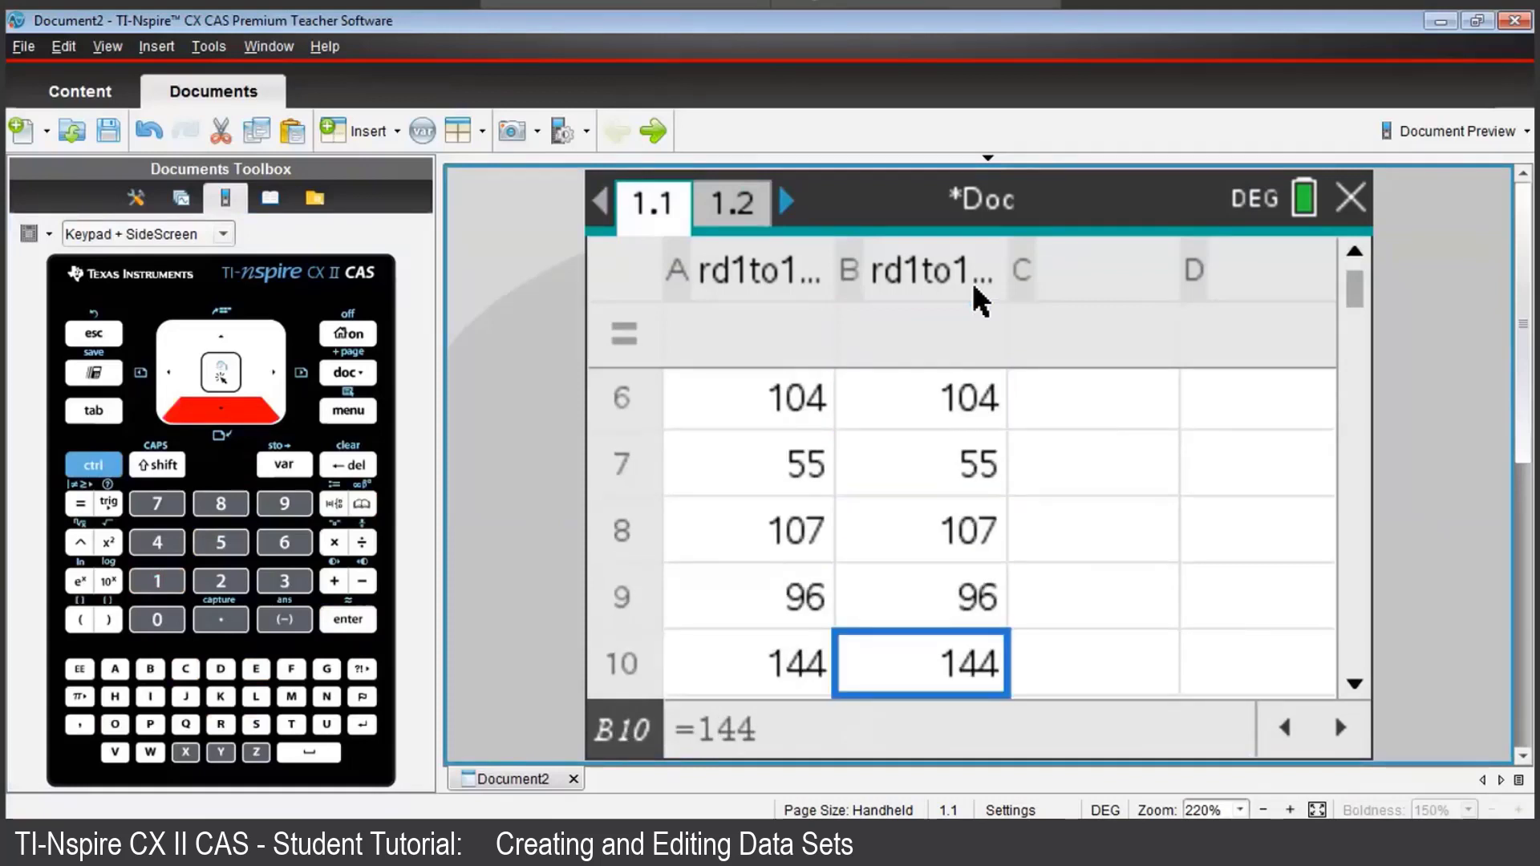
key(Down)
key(Down)
key(Down)
key(Down)
key(Down)
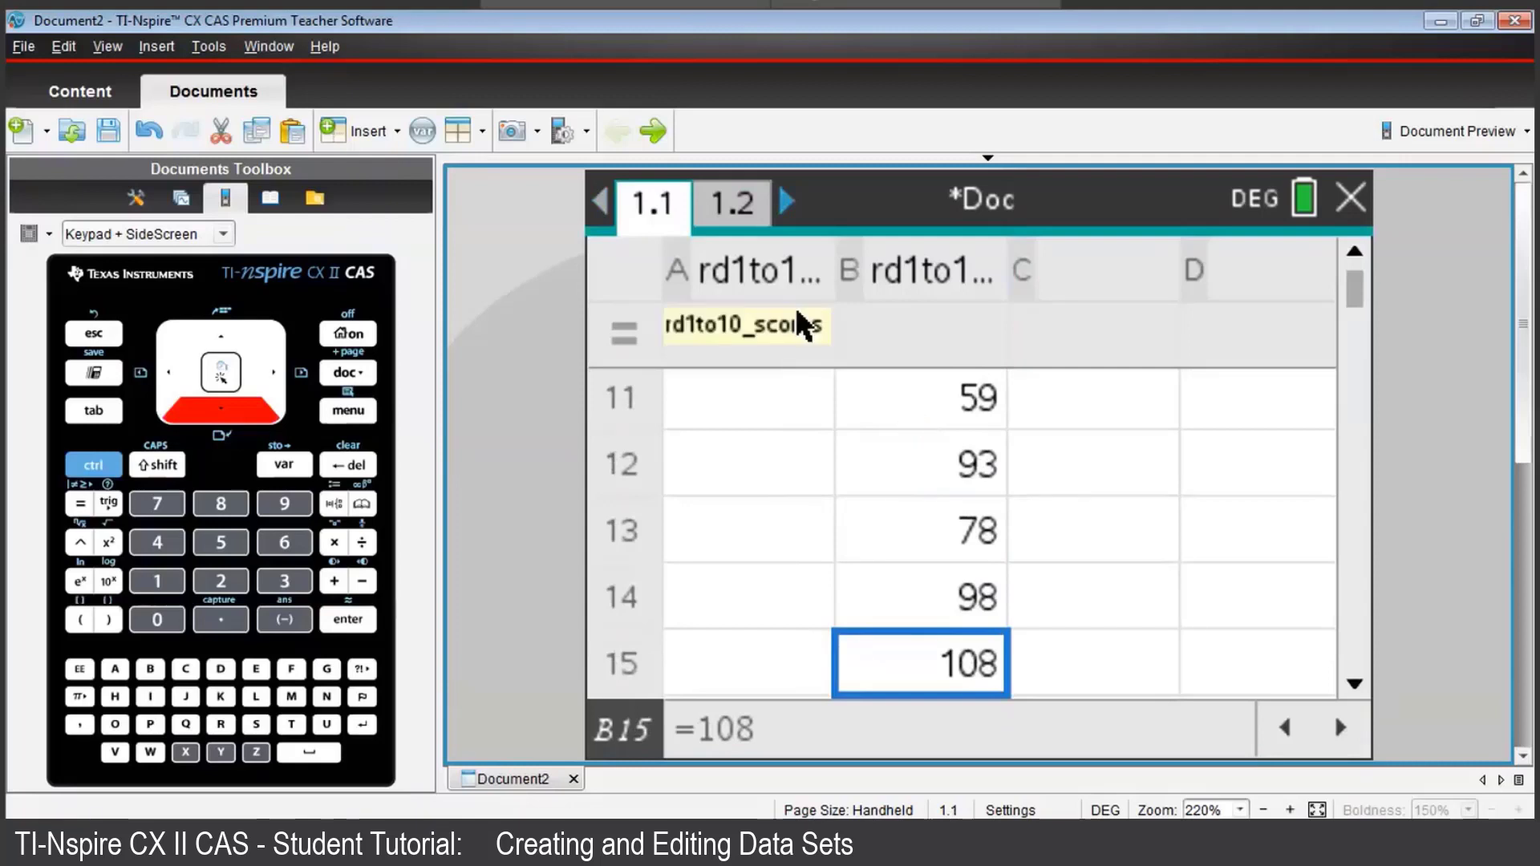
click(104, 470)
key(ctrl+Right)
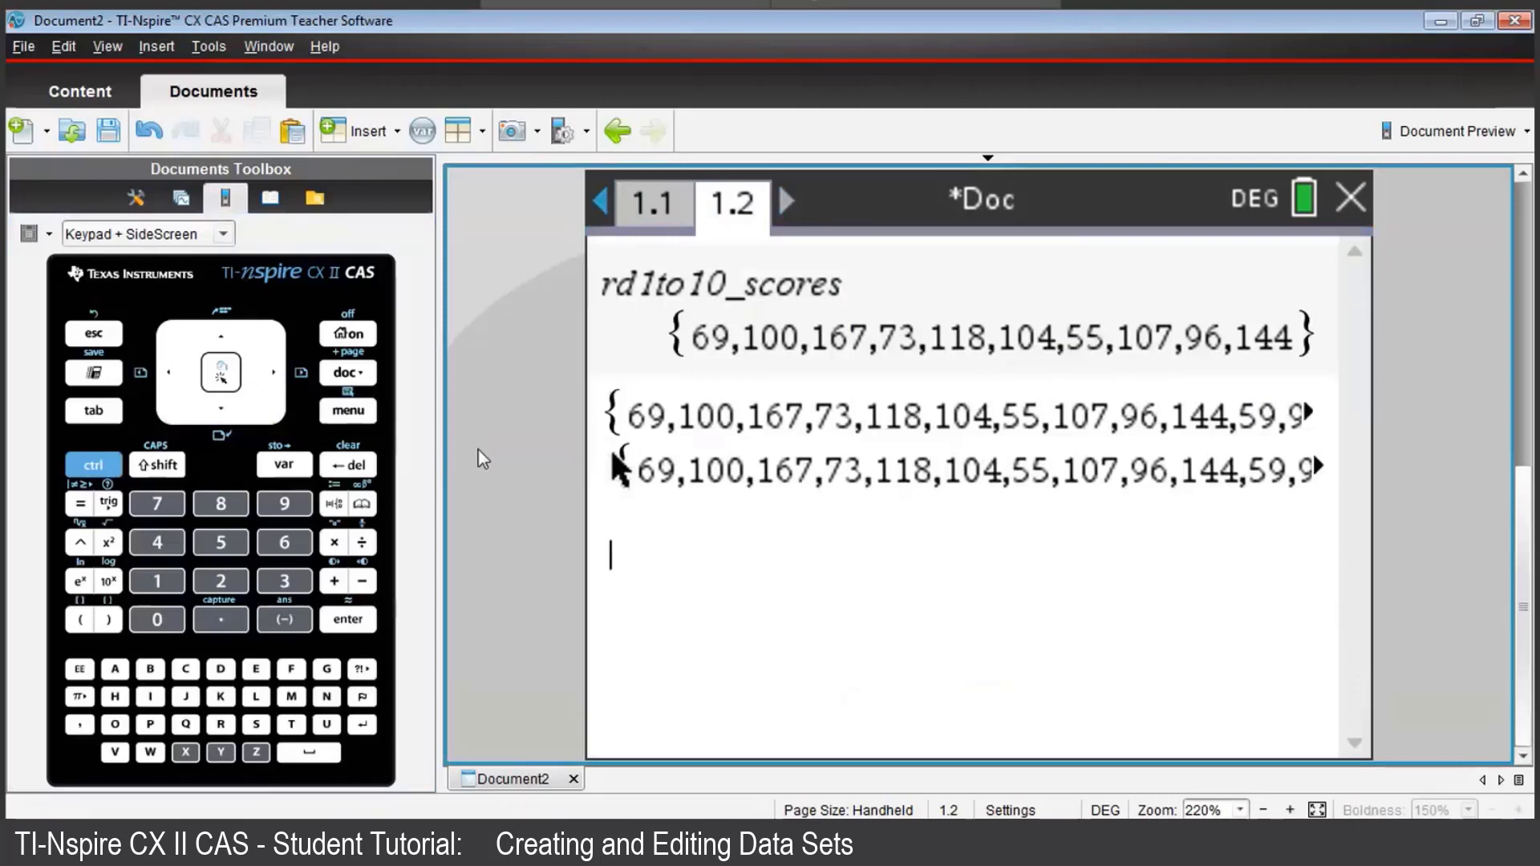
Insert SortD on the entry line via Statistics > List Operations > Sort Descending.
click(349, 412)
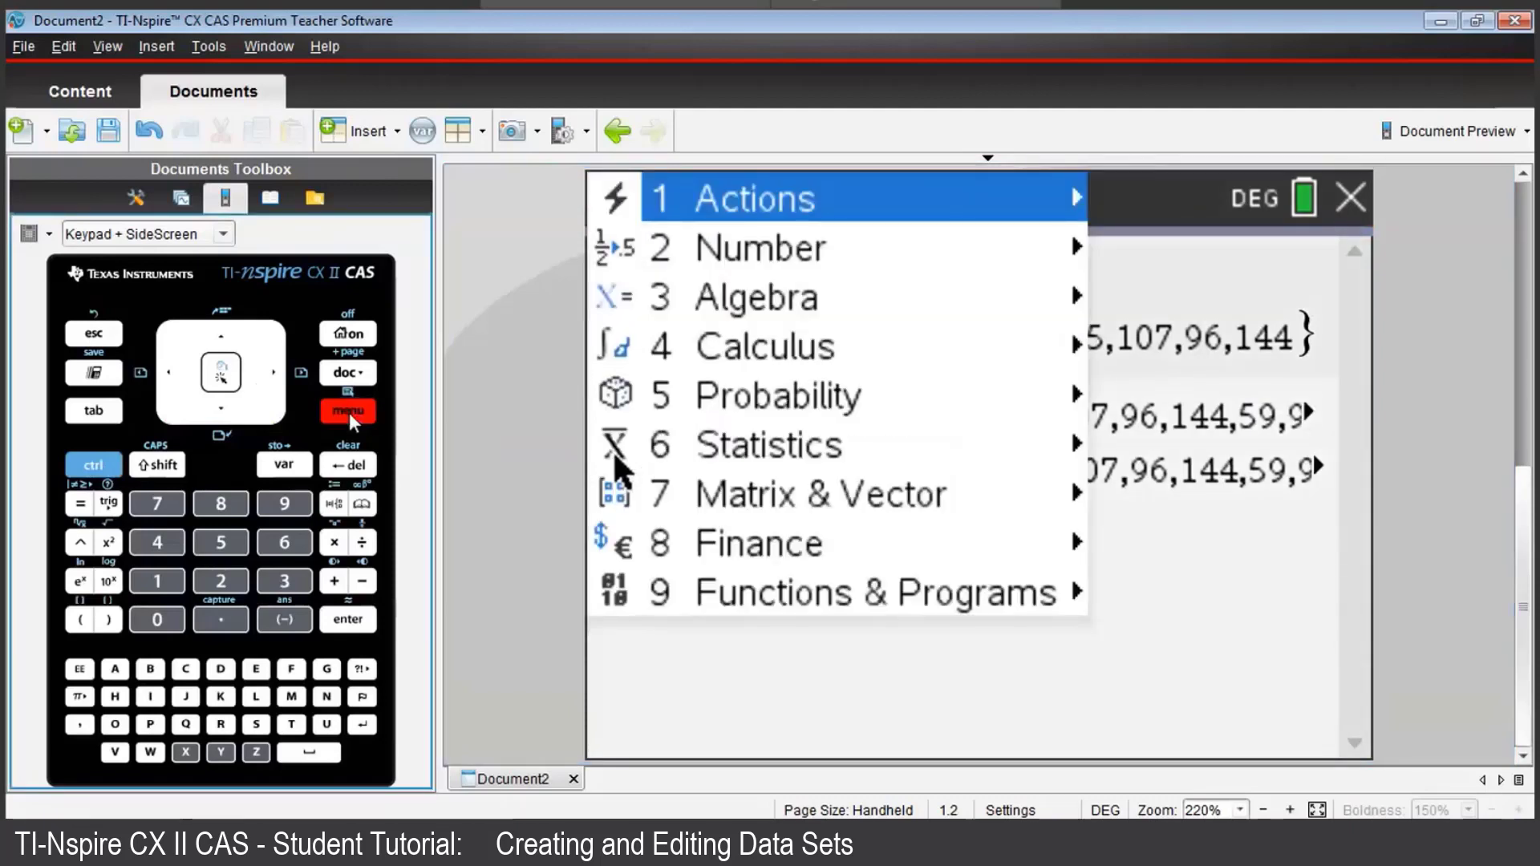
key(Down)
key(Down)
key(Down)
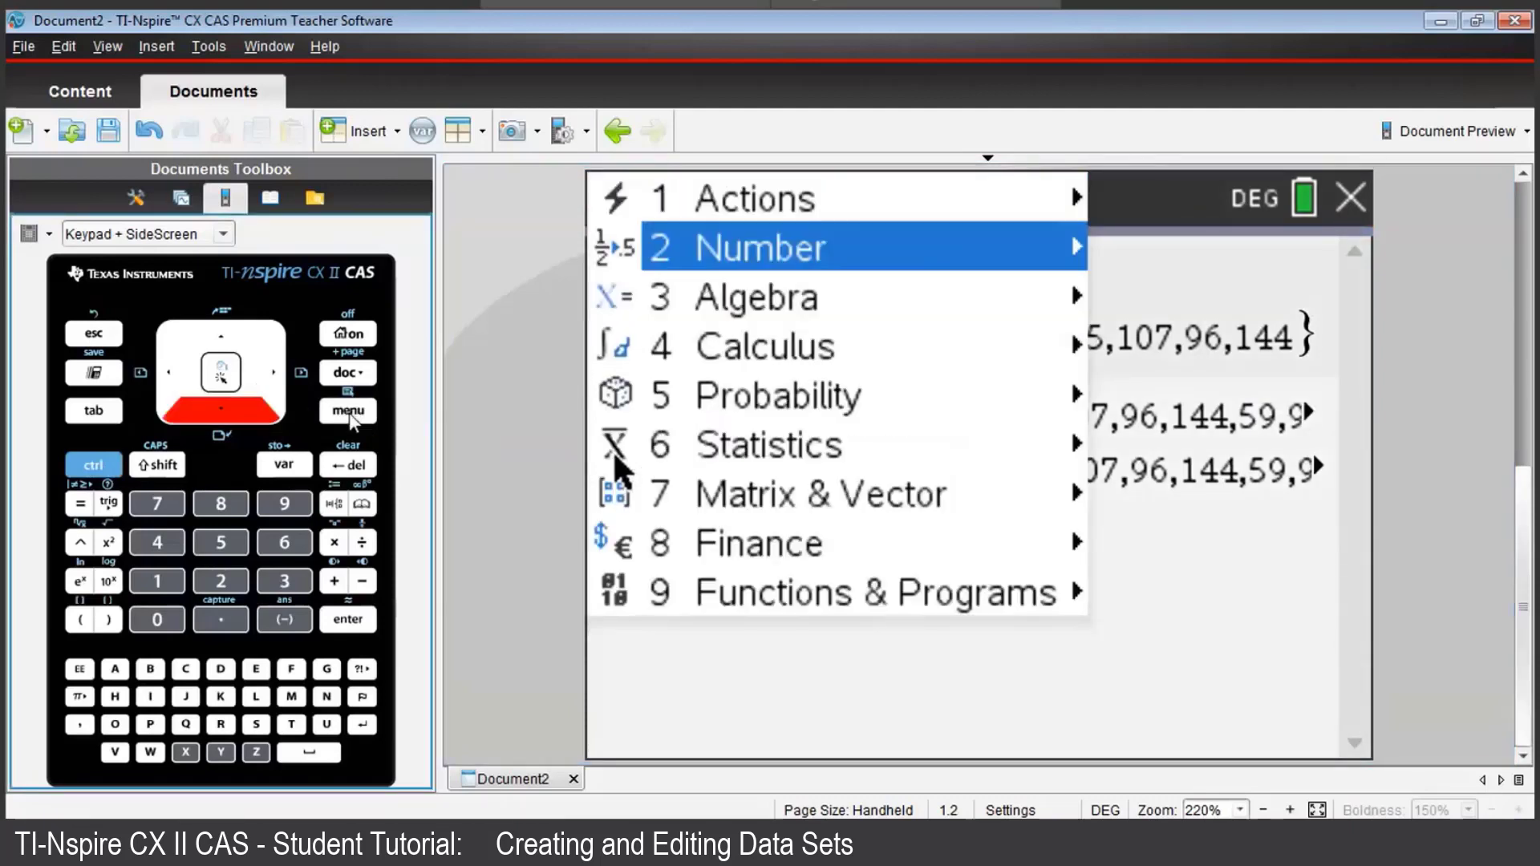
key(Down)
key(Down)
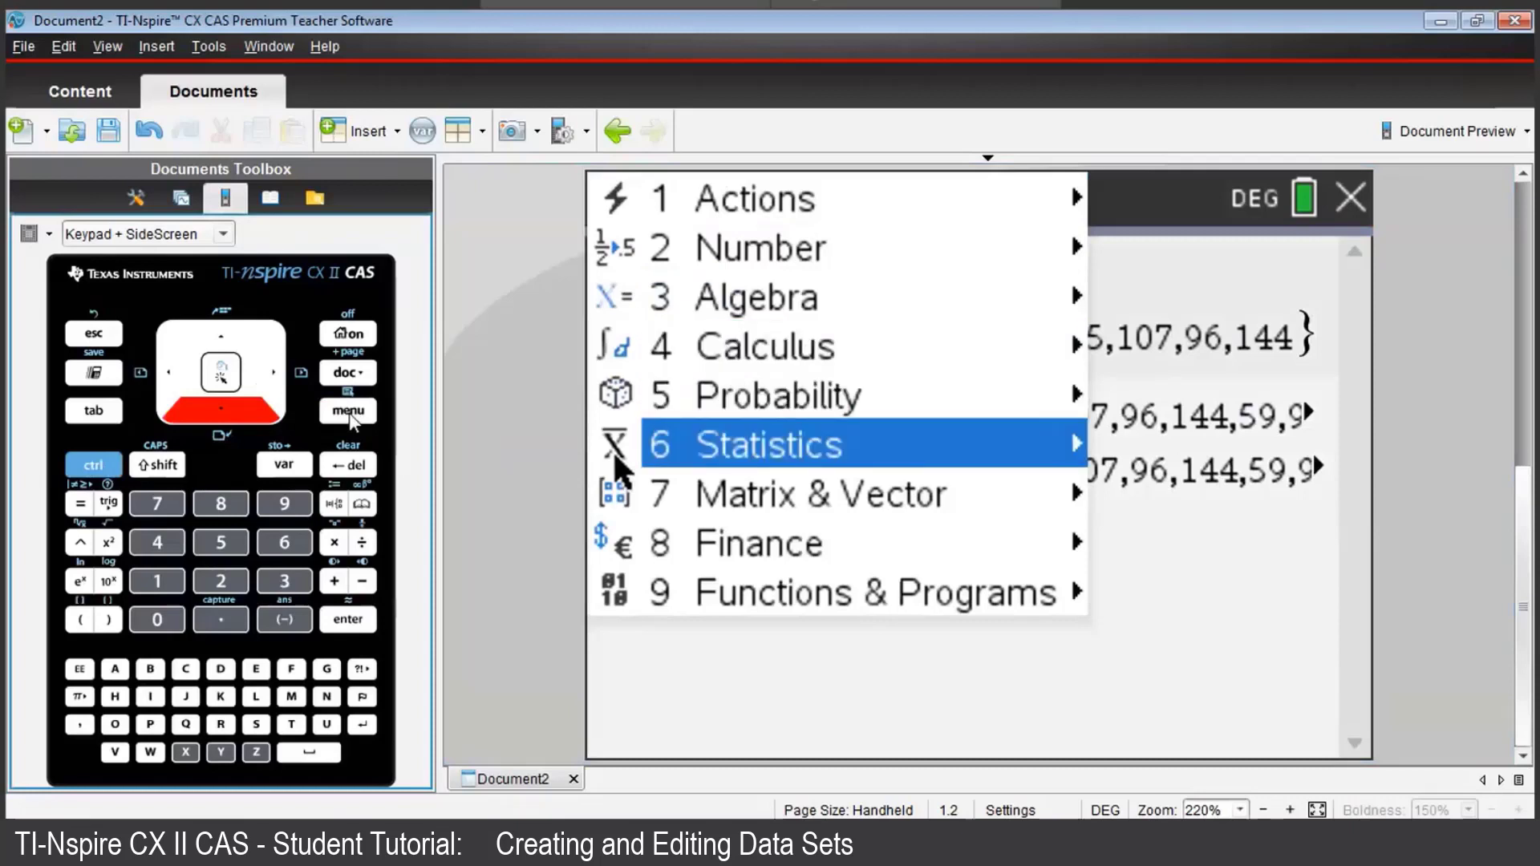
key(Right)
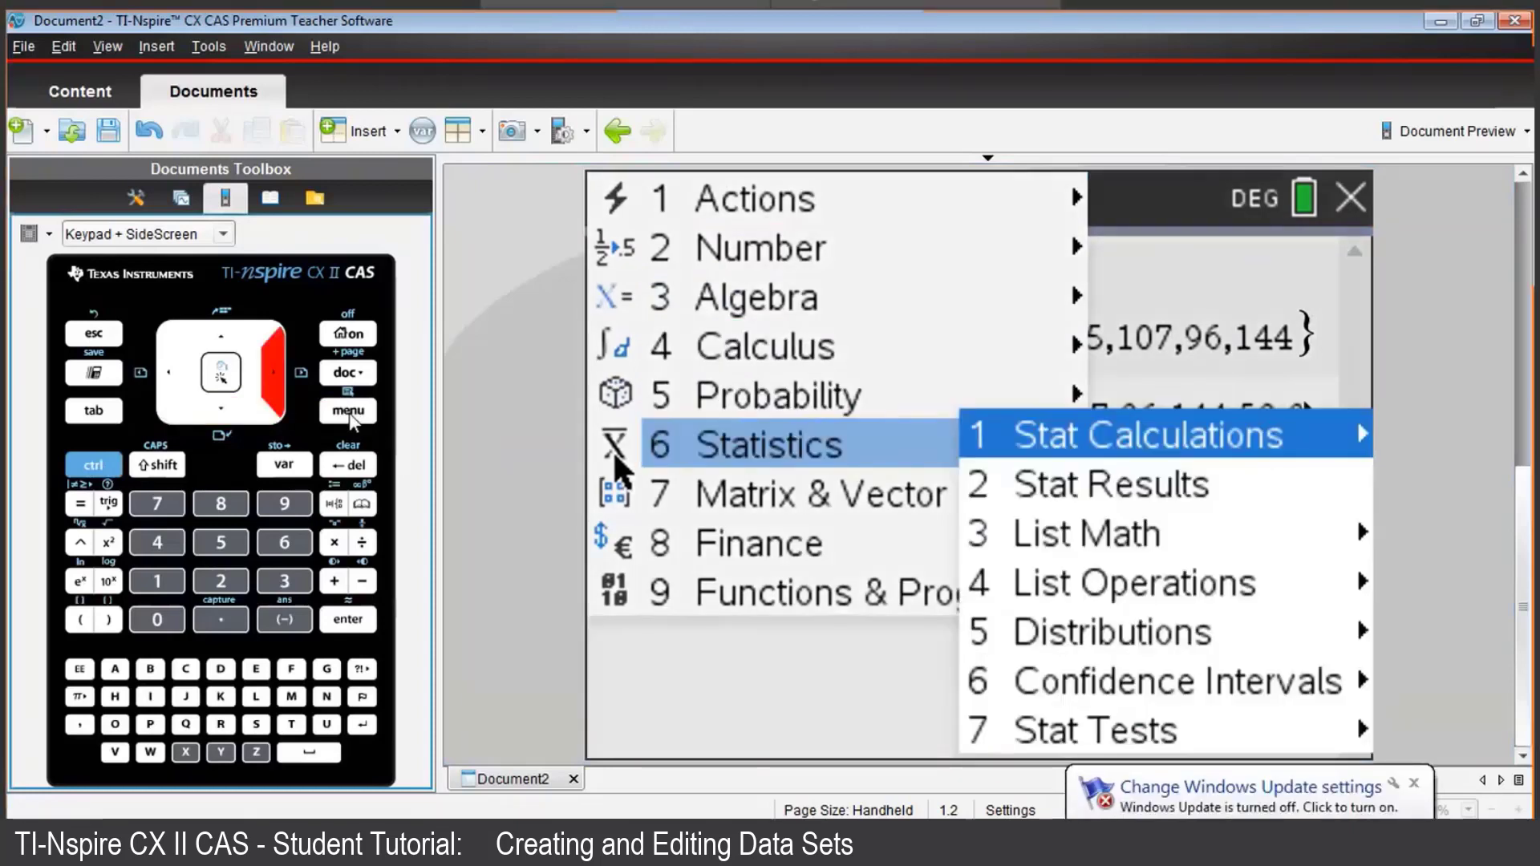
key(Down)
key(Down)
key(Down)
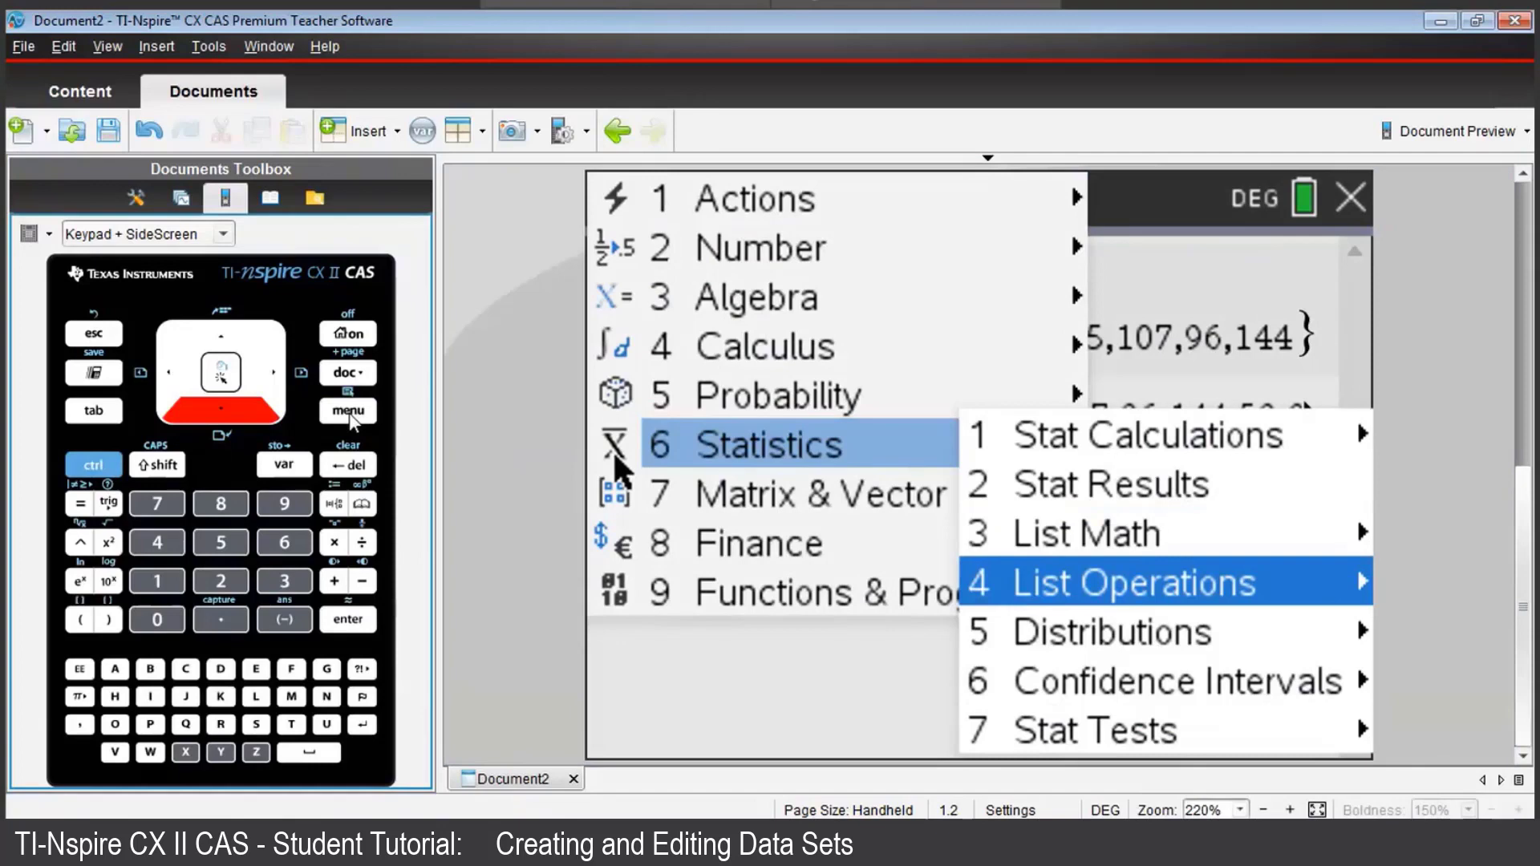
key(Right)
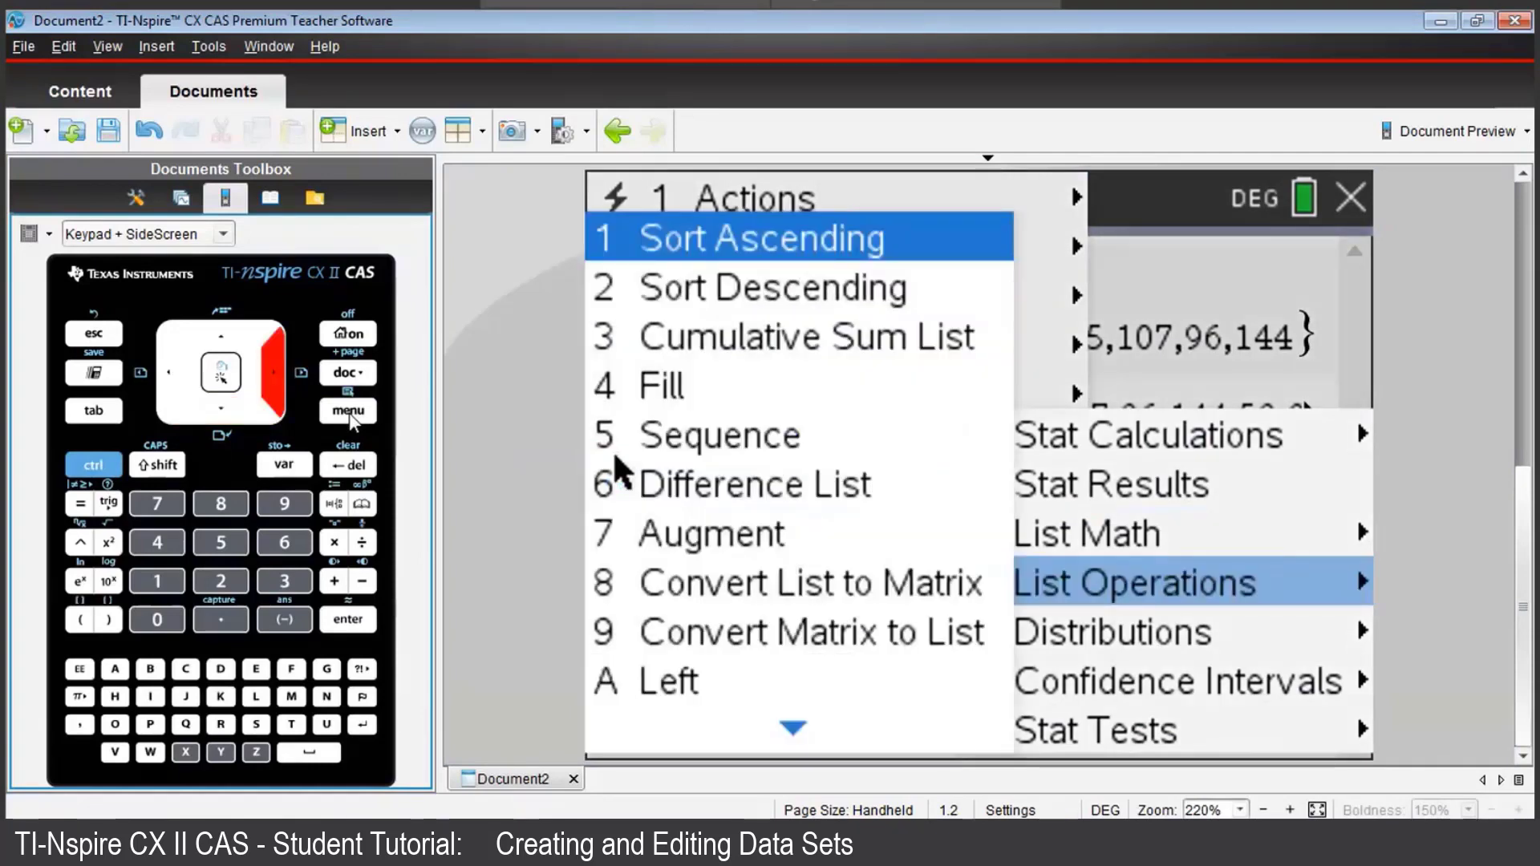
key(Down)
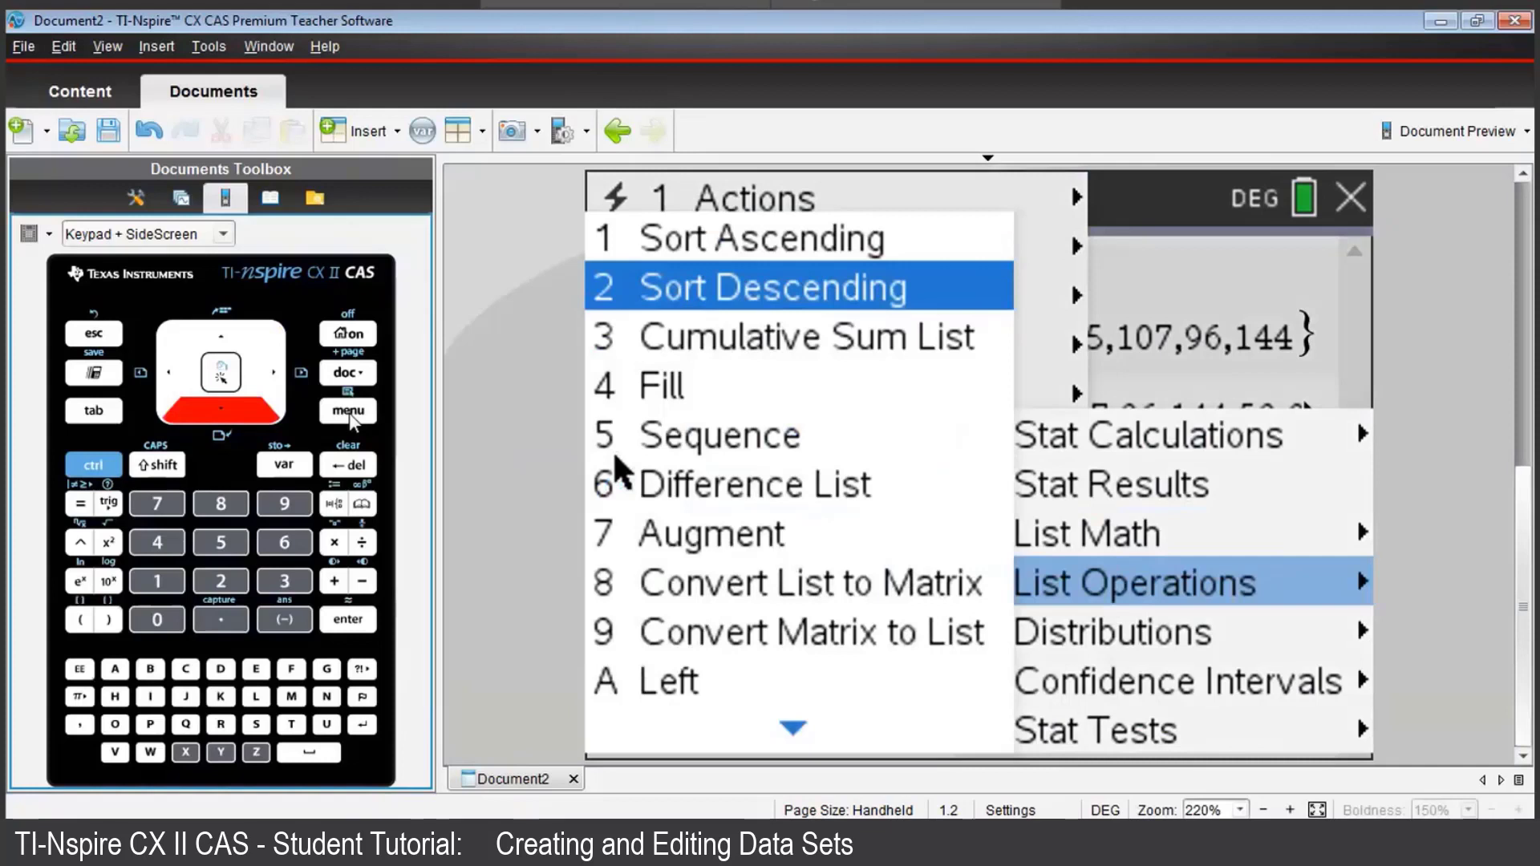
key(Return)
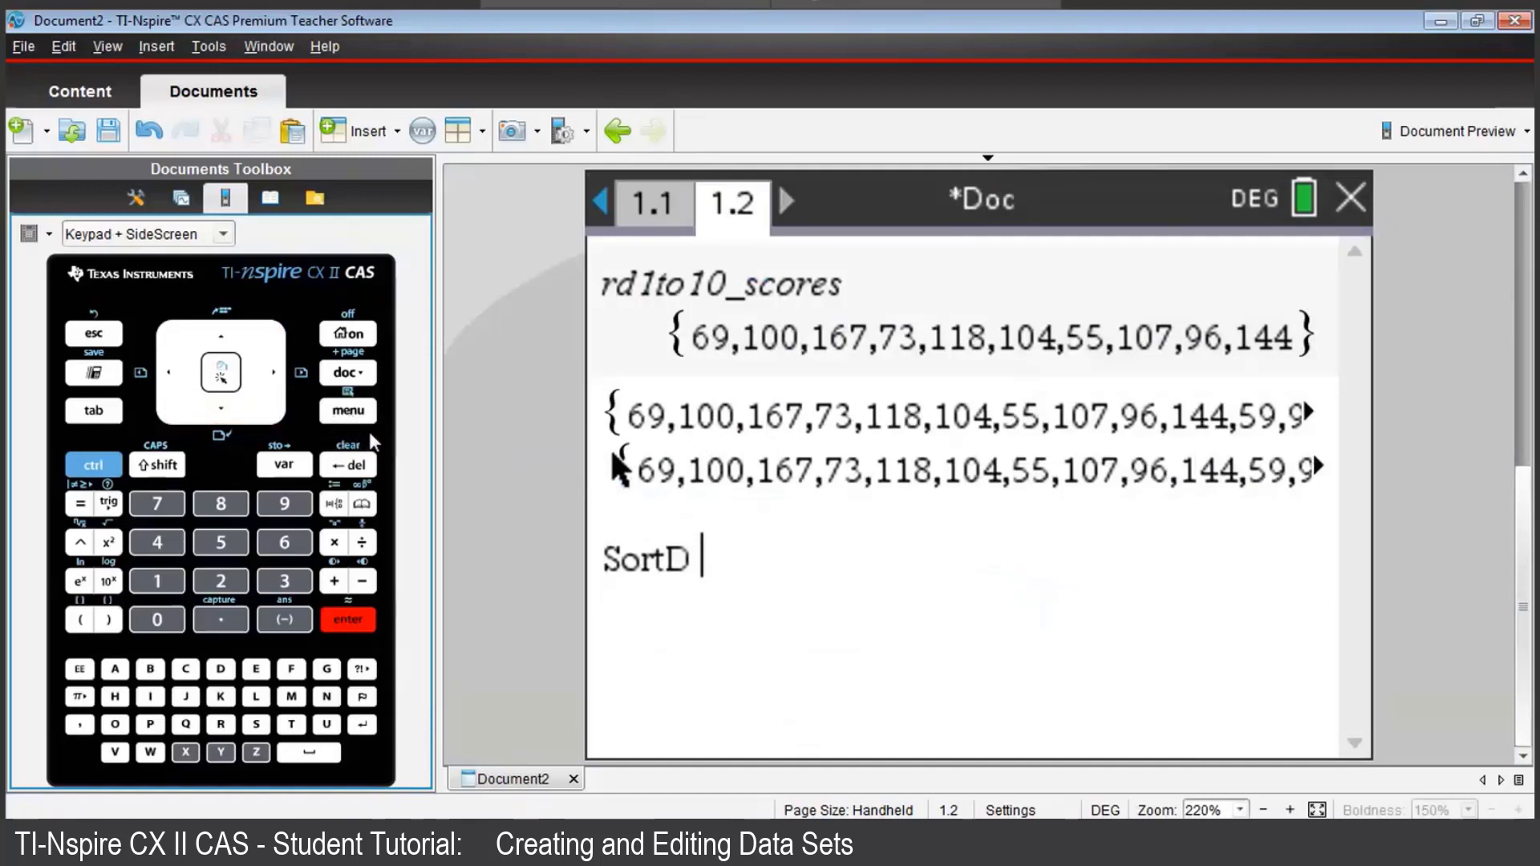
Complete and run SortD rd1to15_scores, picking the list from the stored variables, returning Done.
click(285, 466)
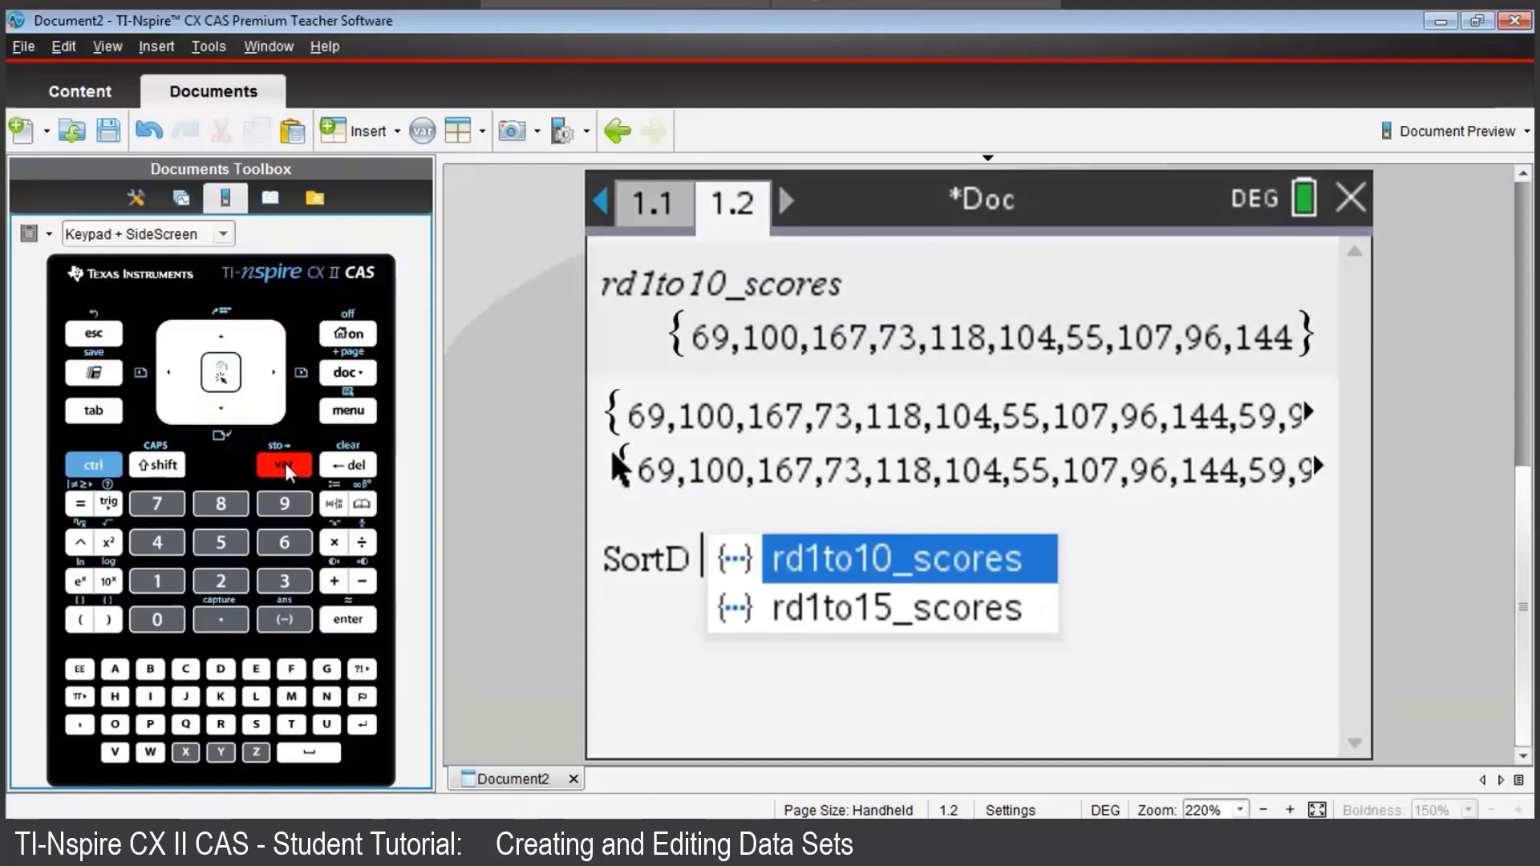
key(Down)
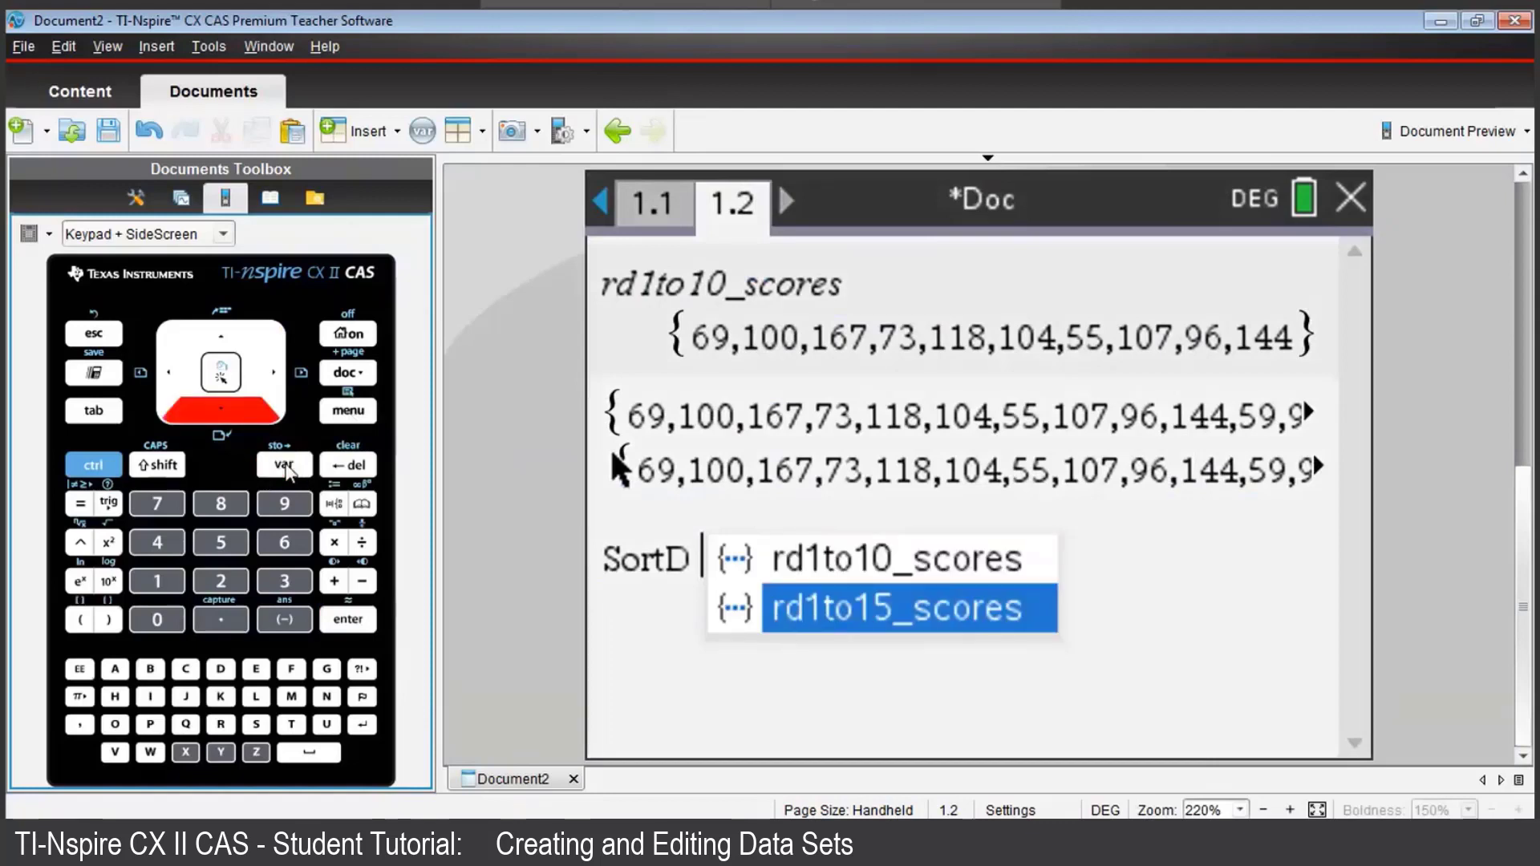
key(Return)
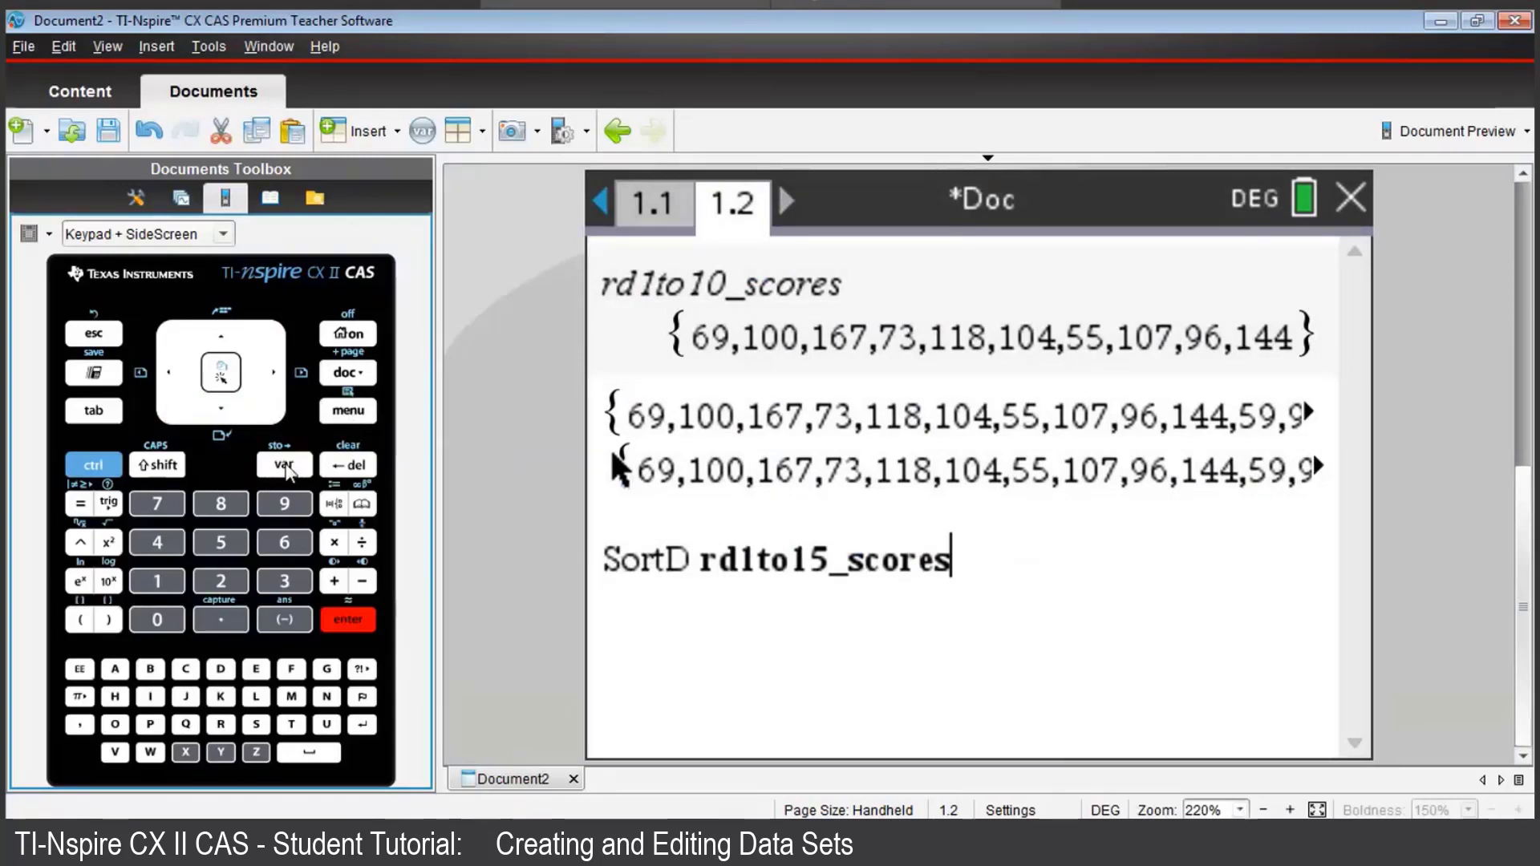
key(Return)
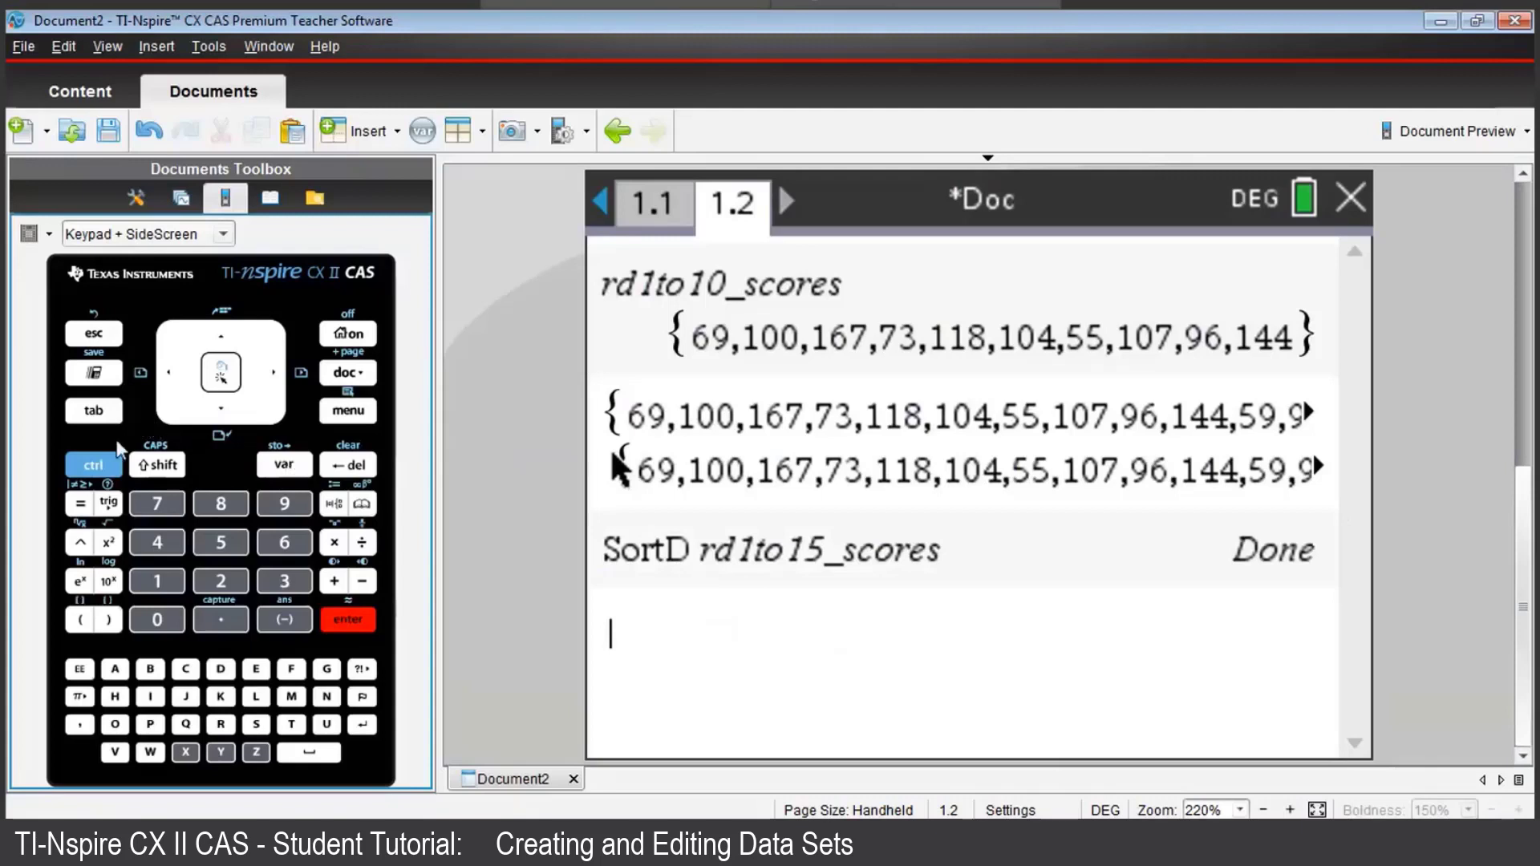
Back on page 1.1, move up column B's sorted scores (167, 144, 118…) to select the column.
click(90, 466)
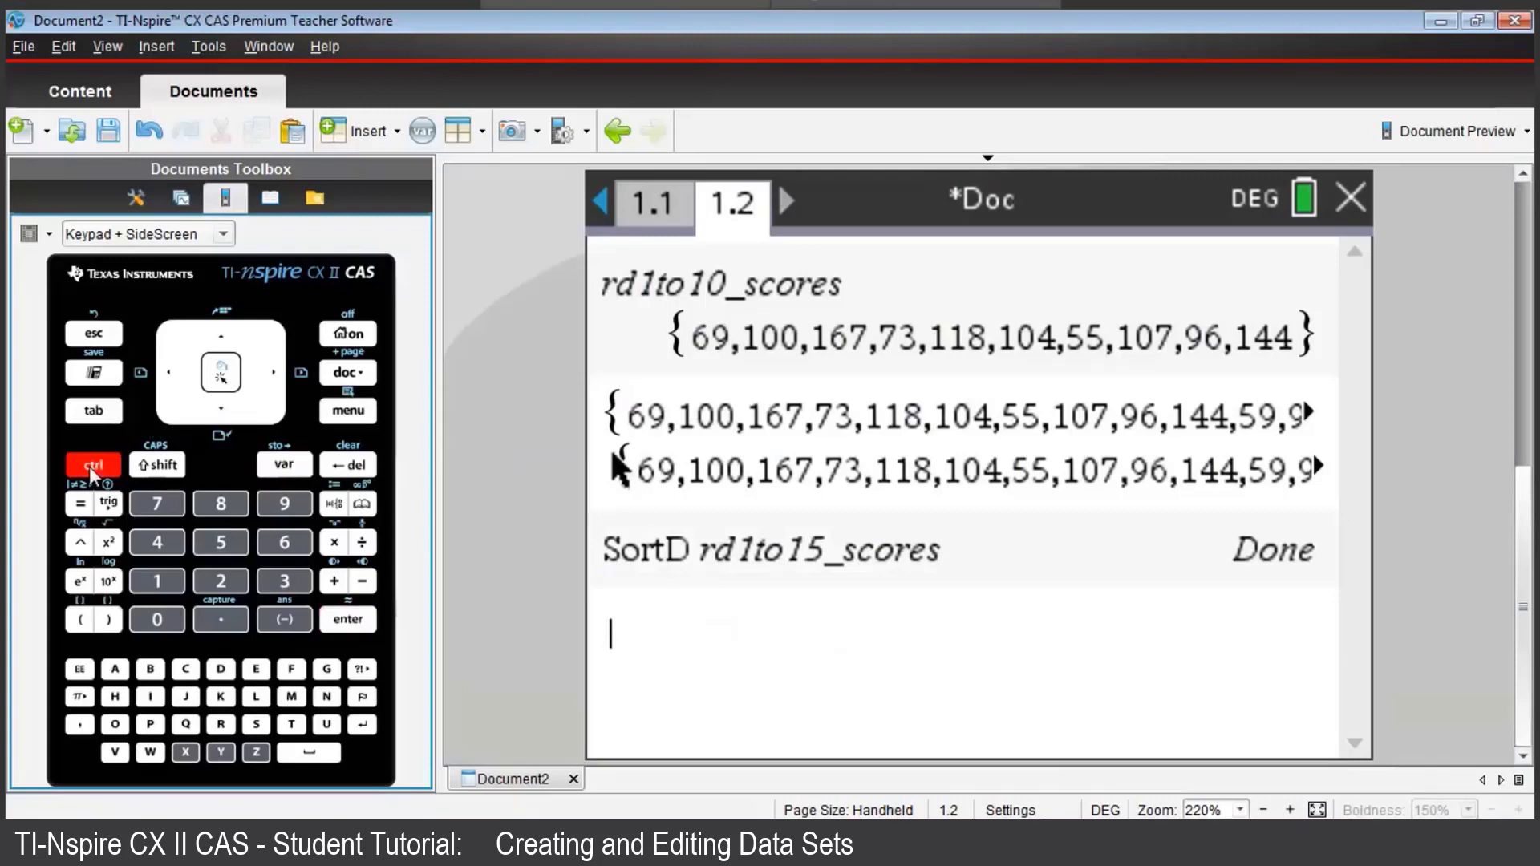
click(175, 374)
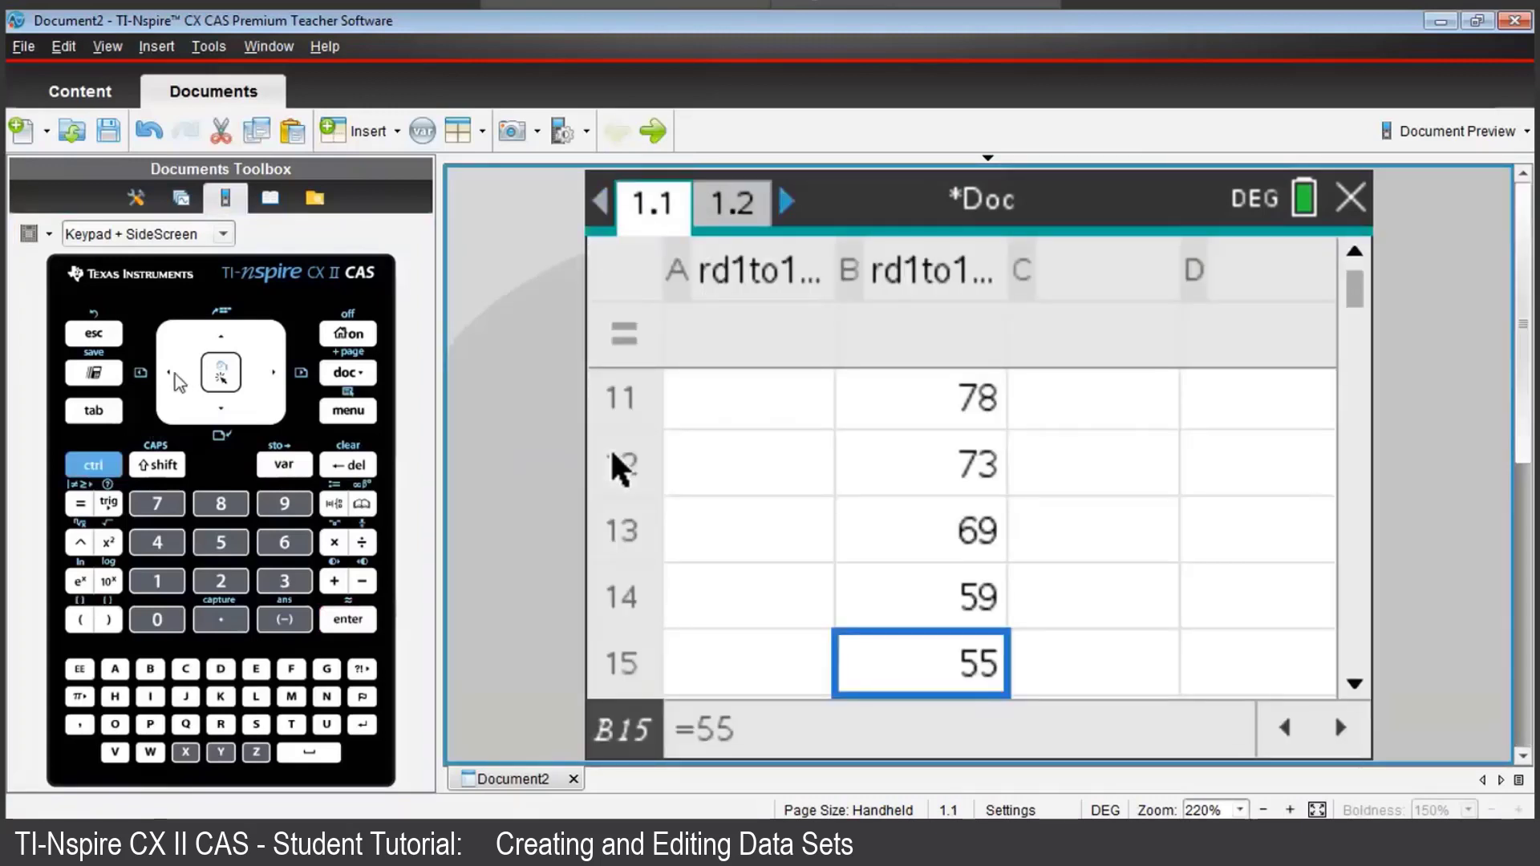
key(Up)
key(Up)
key(Up)
key(Up)
key(Up)
key(Up)
key(Up)
key(Up)
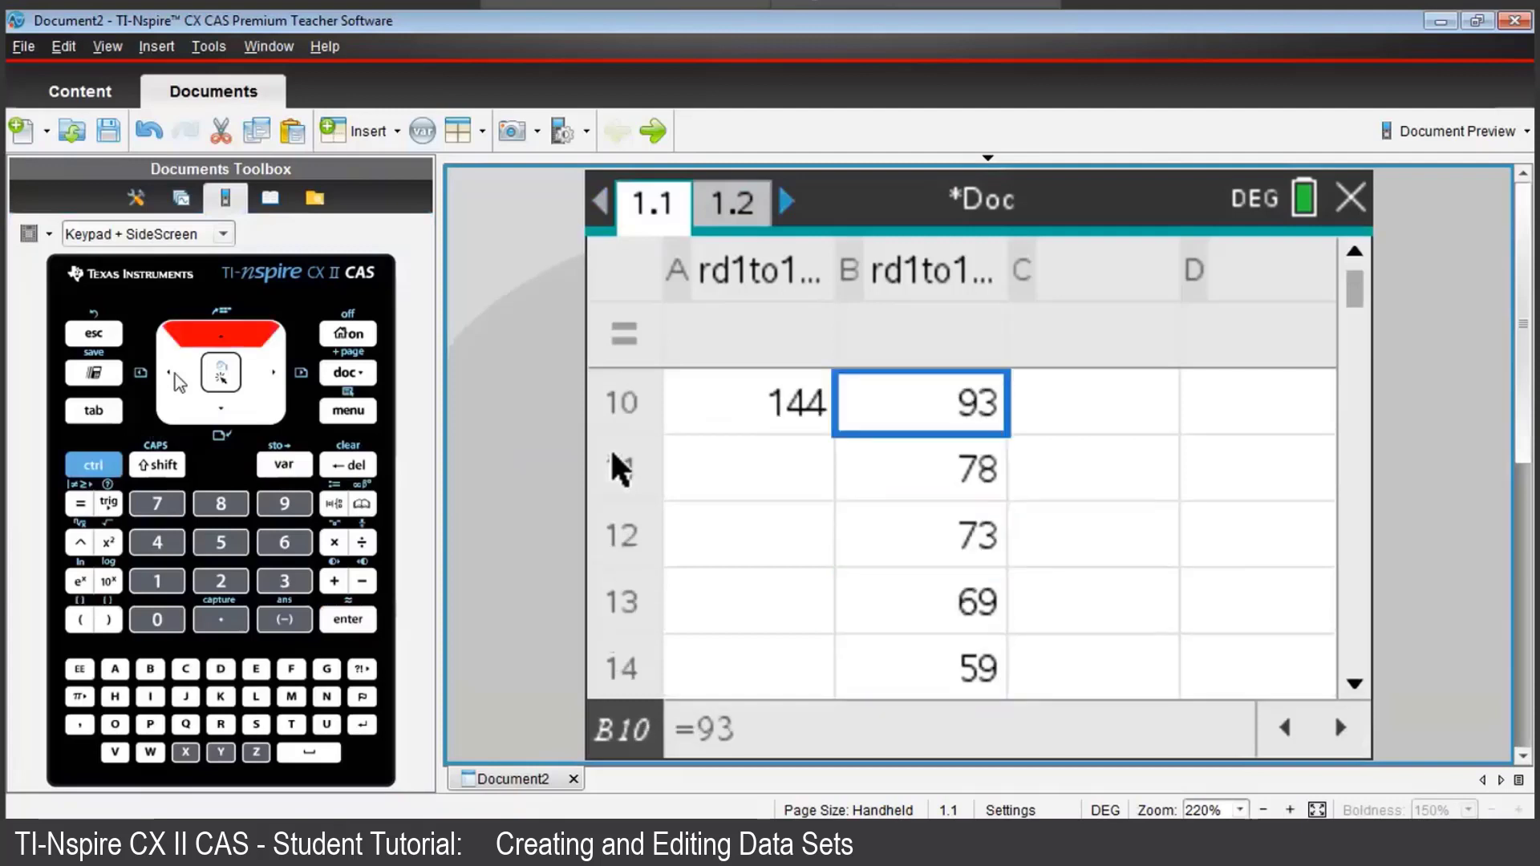
key(Up)
key(Up)
key(Up)
key(Up)
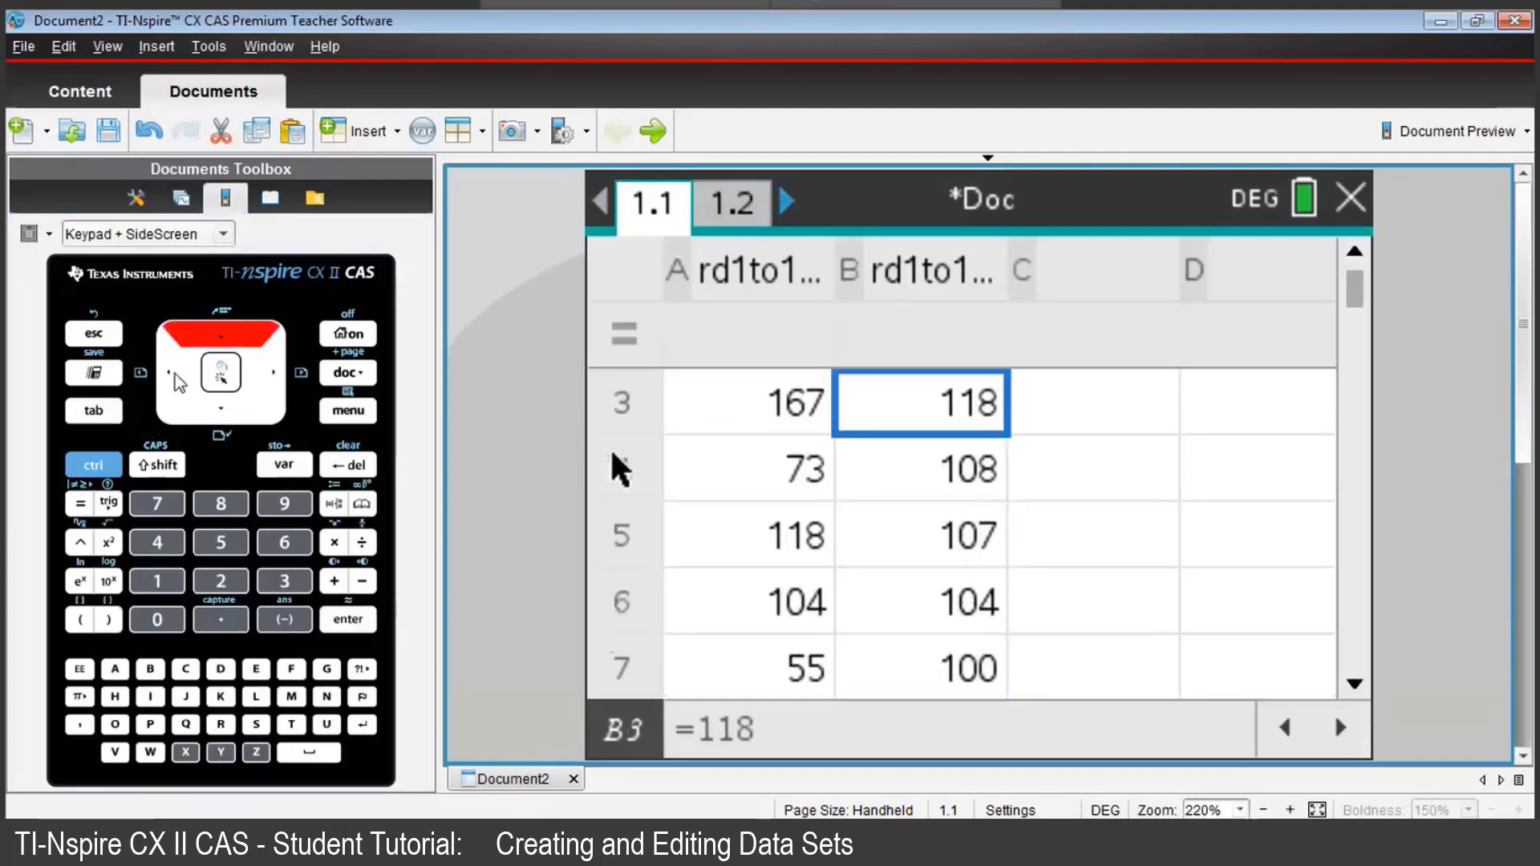
key(Up)
key(Up)
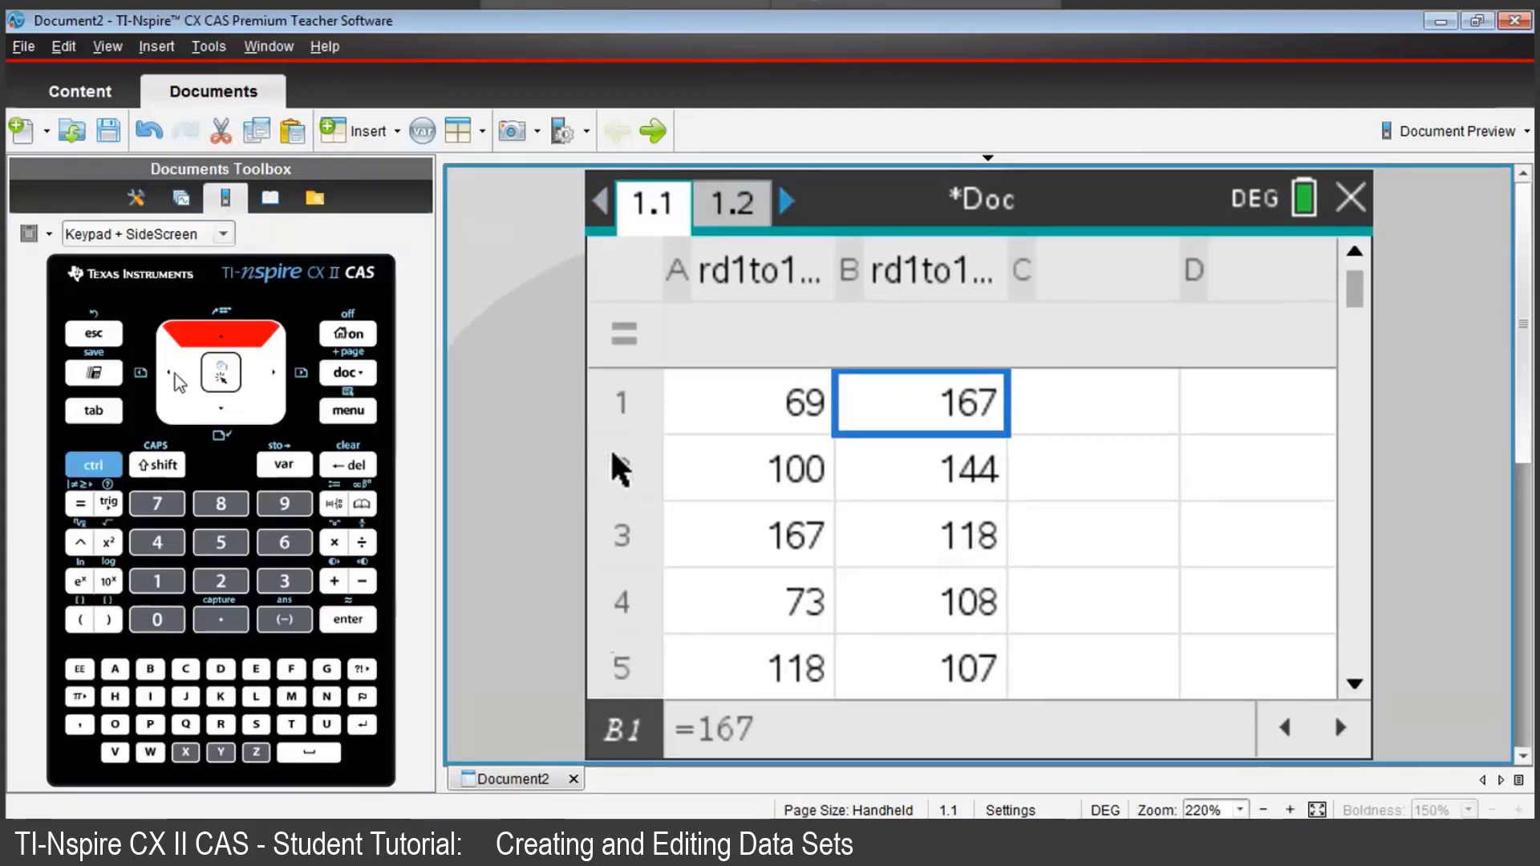
key(Up)
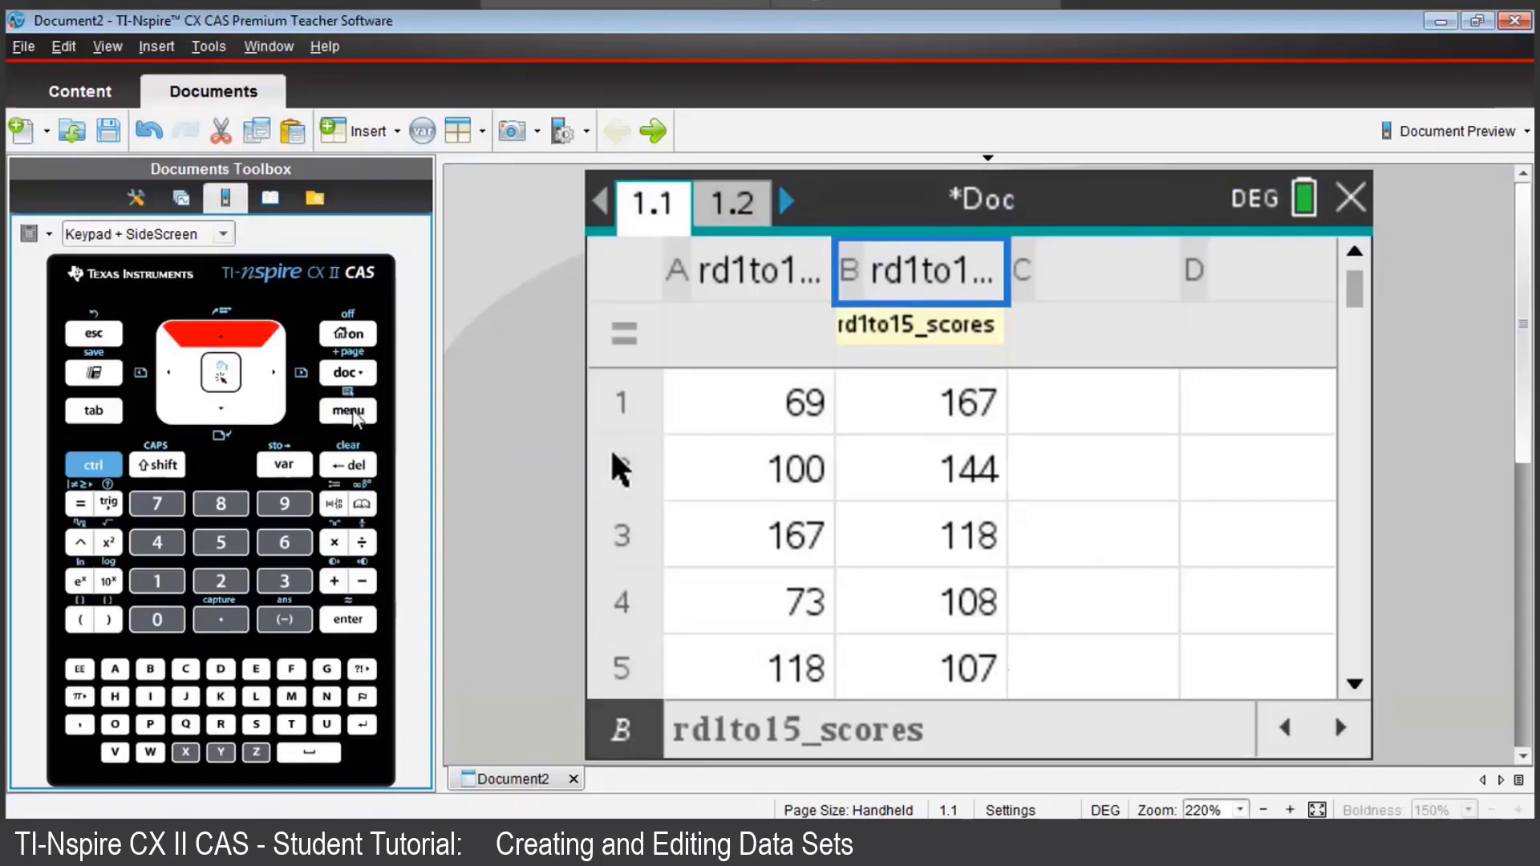
click(92, 465)
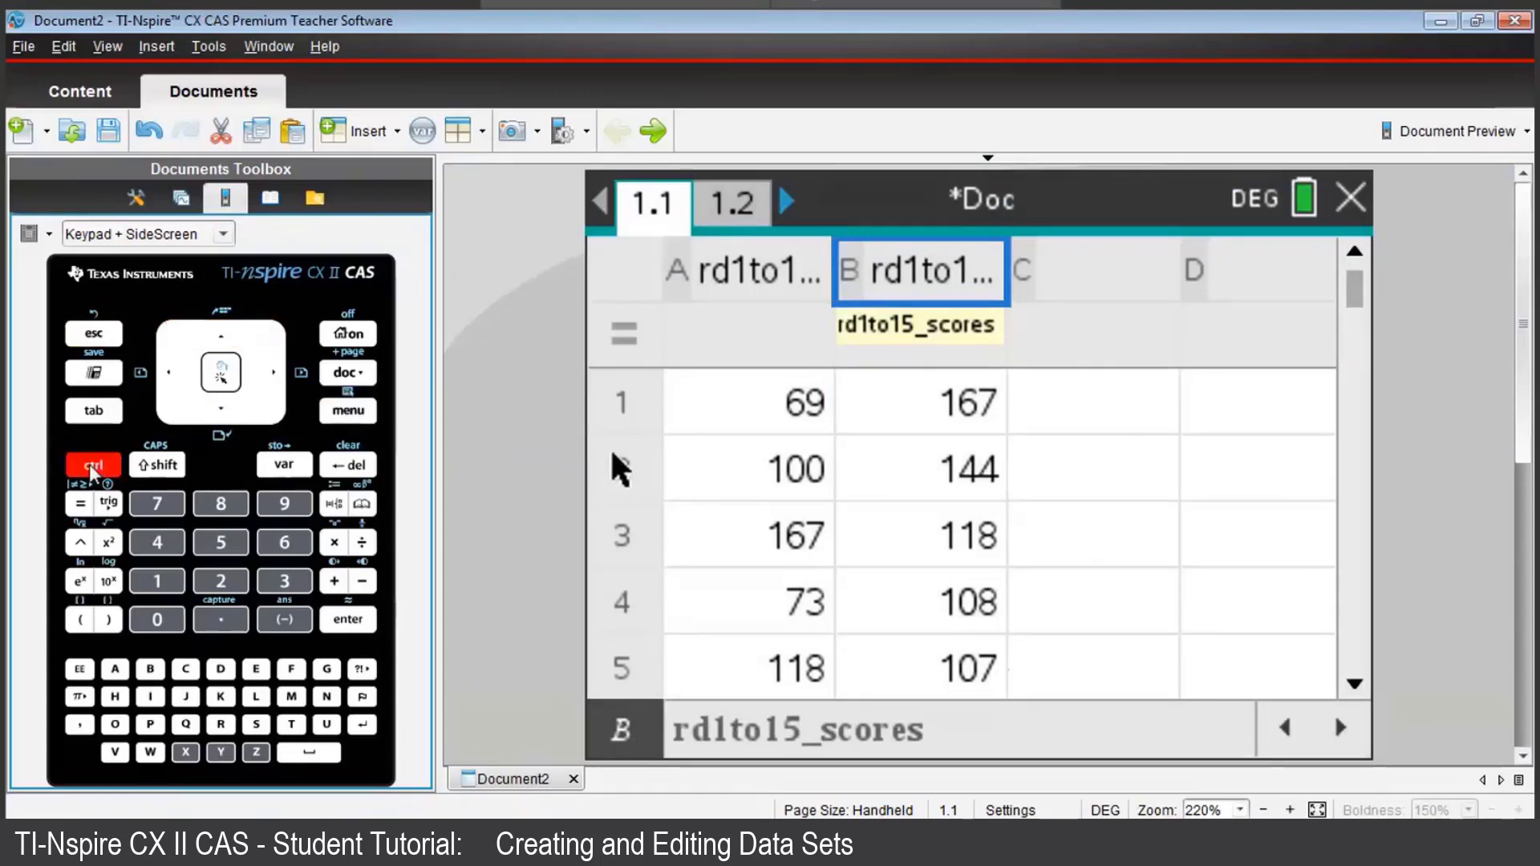
click(353, 412)
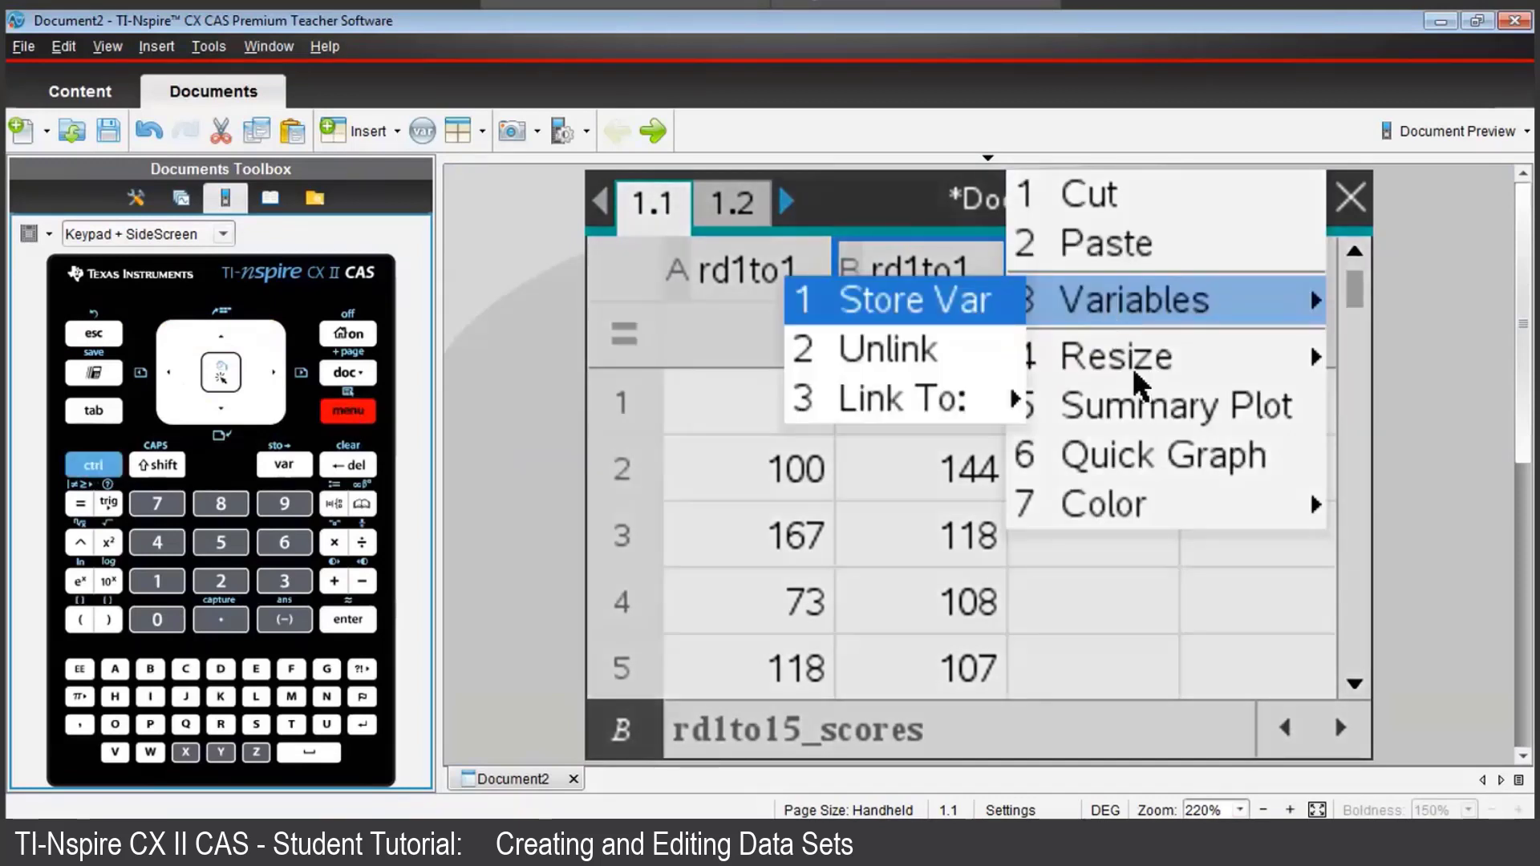
mouse_move(1135, 382)
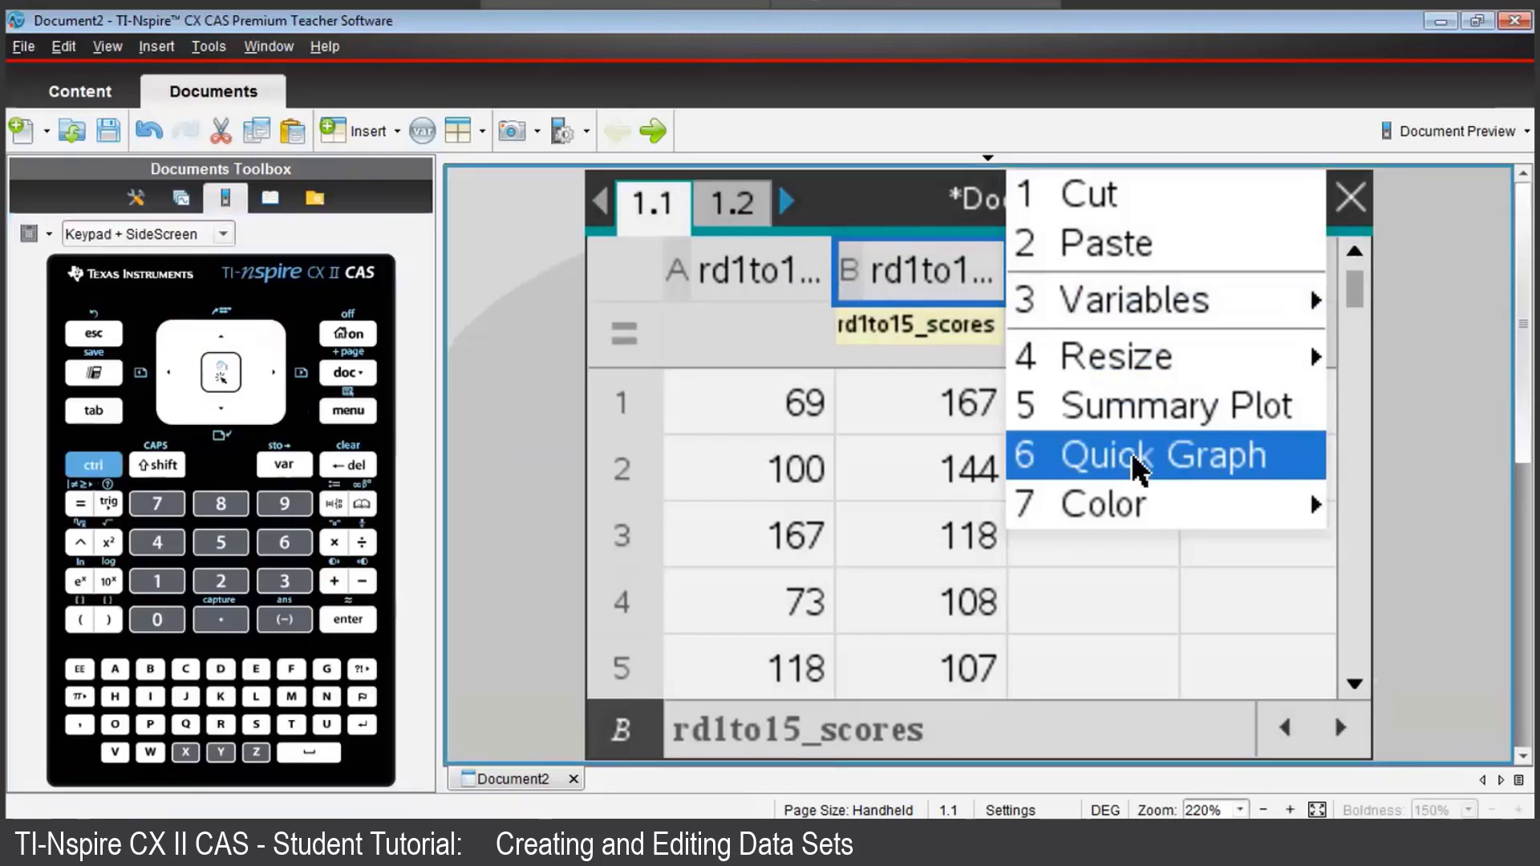
click(1134, 458)
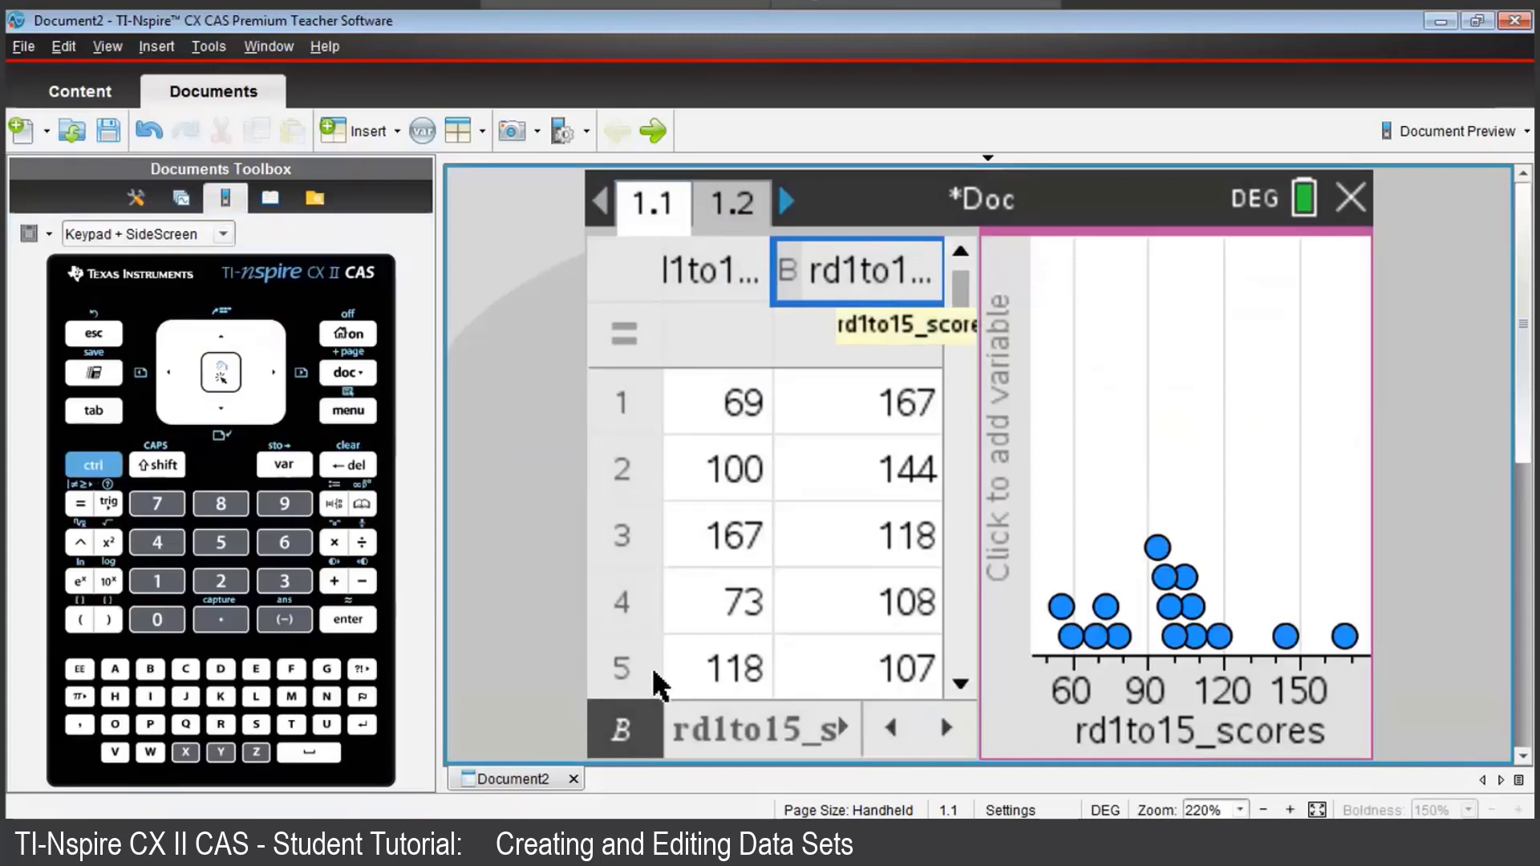
click(100, 471)
click(101, 334)
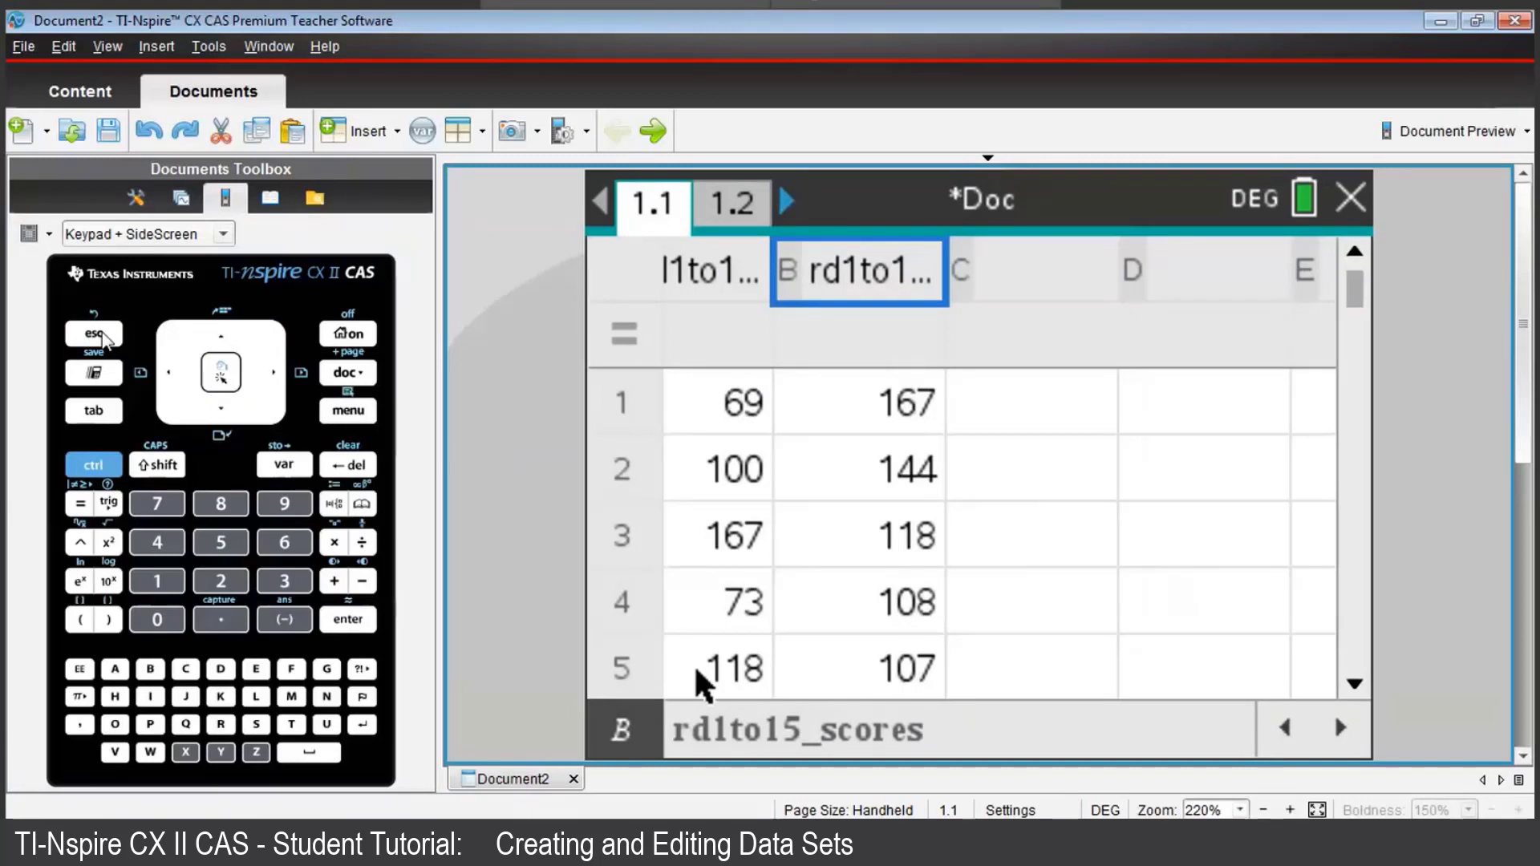
Enter =b+6 in column C's formula cell so it fills with 173, 150, 124, 114, 113.
key(Down)
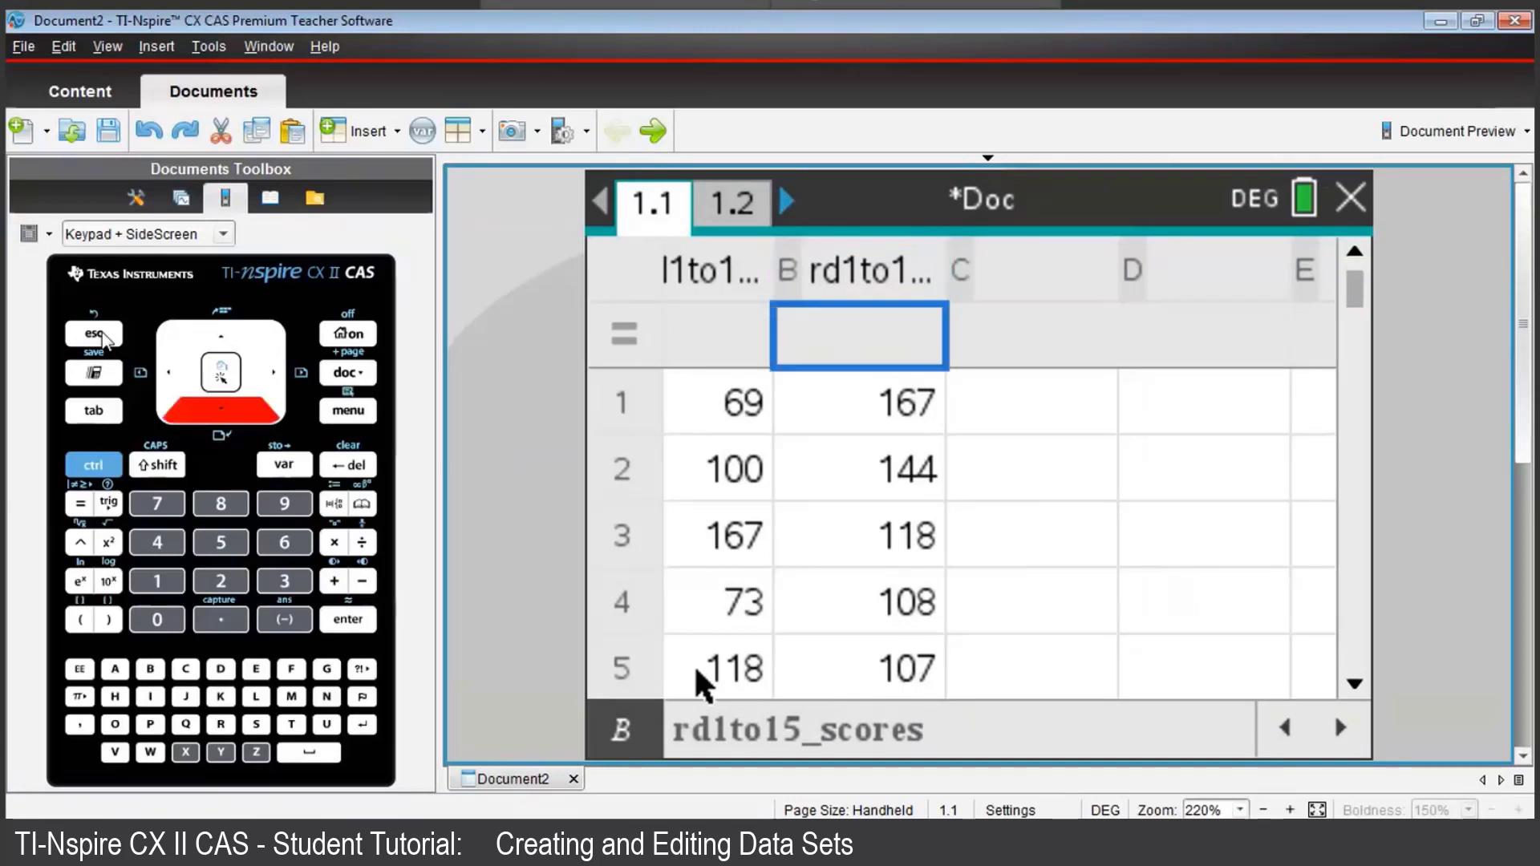
key(Right)
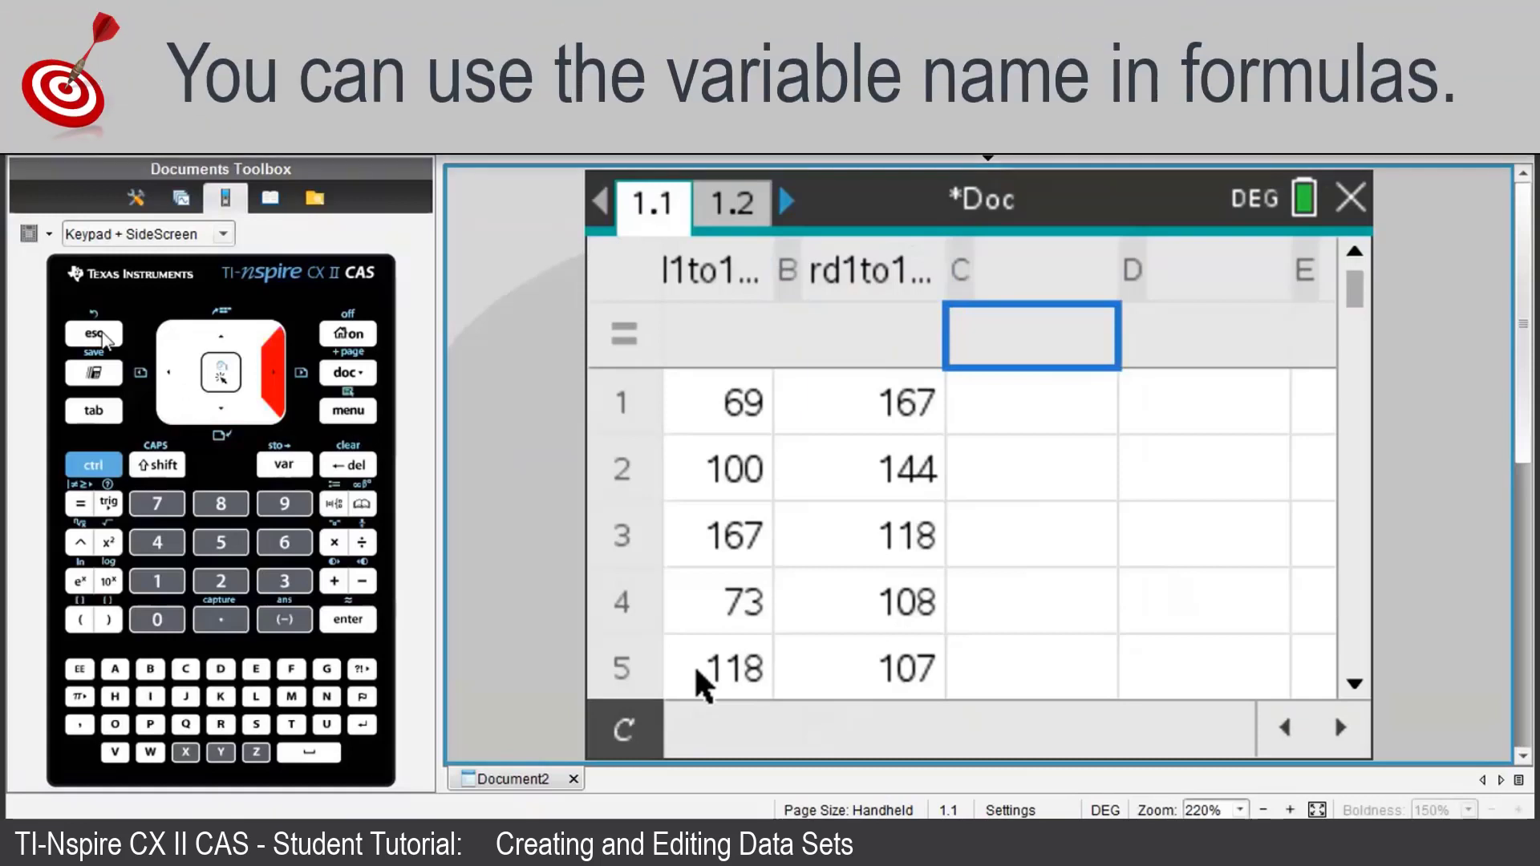
text(=)
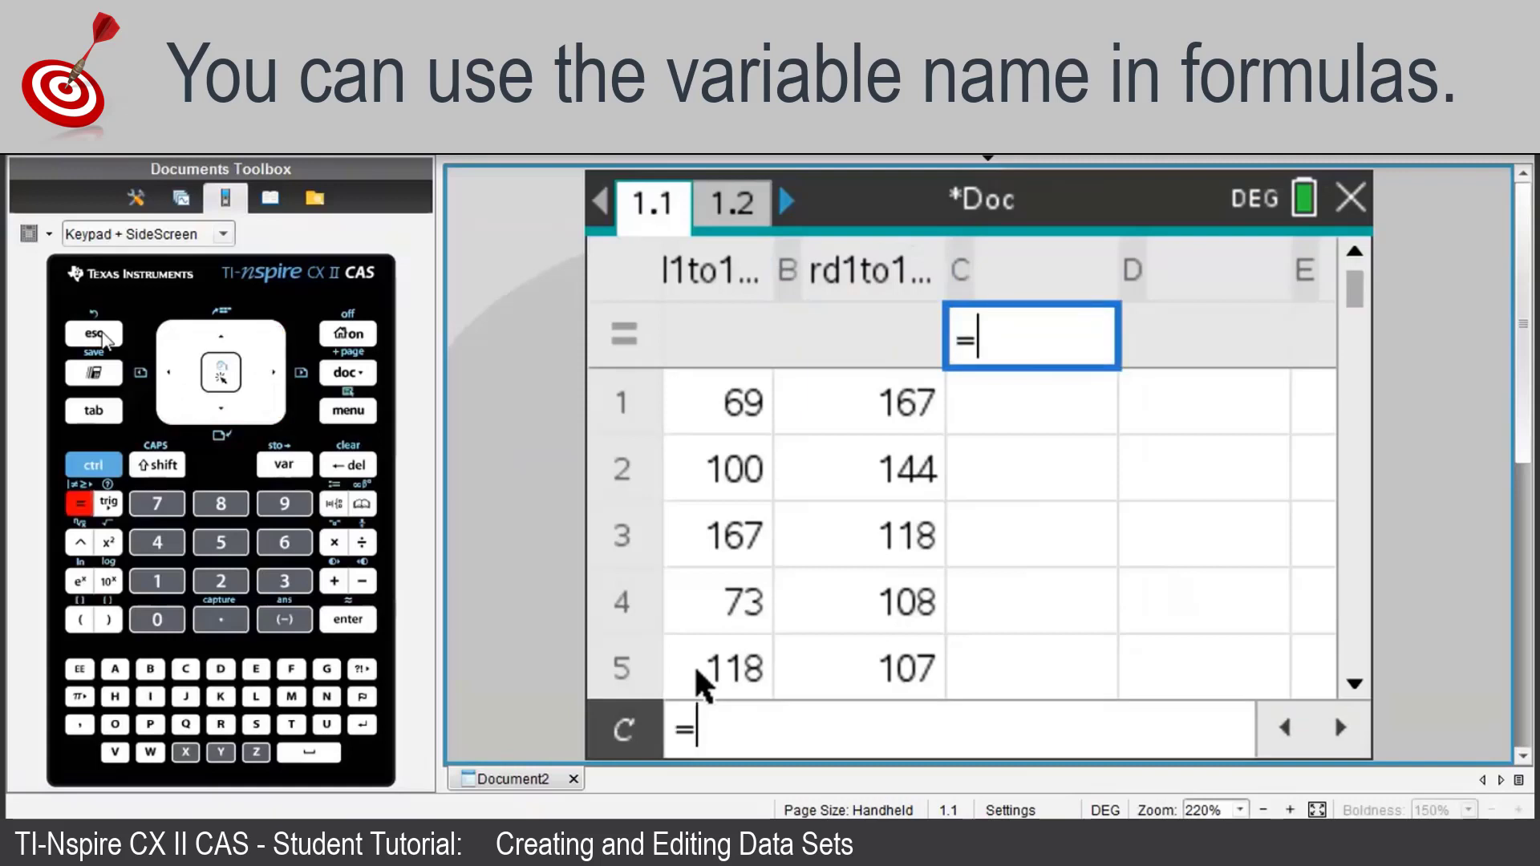
text(b)
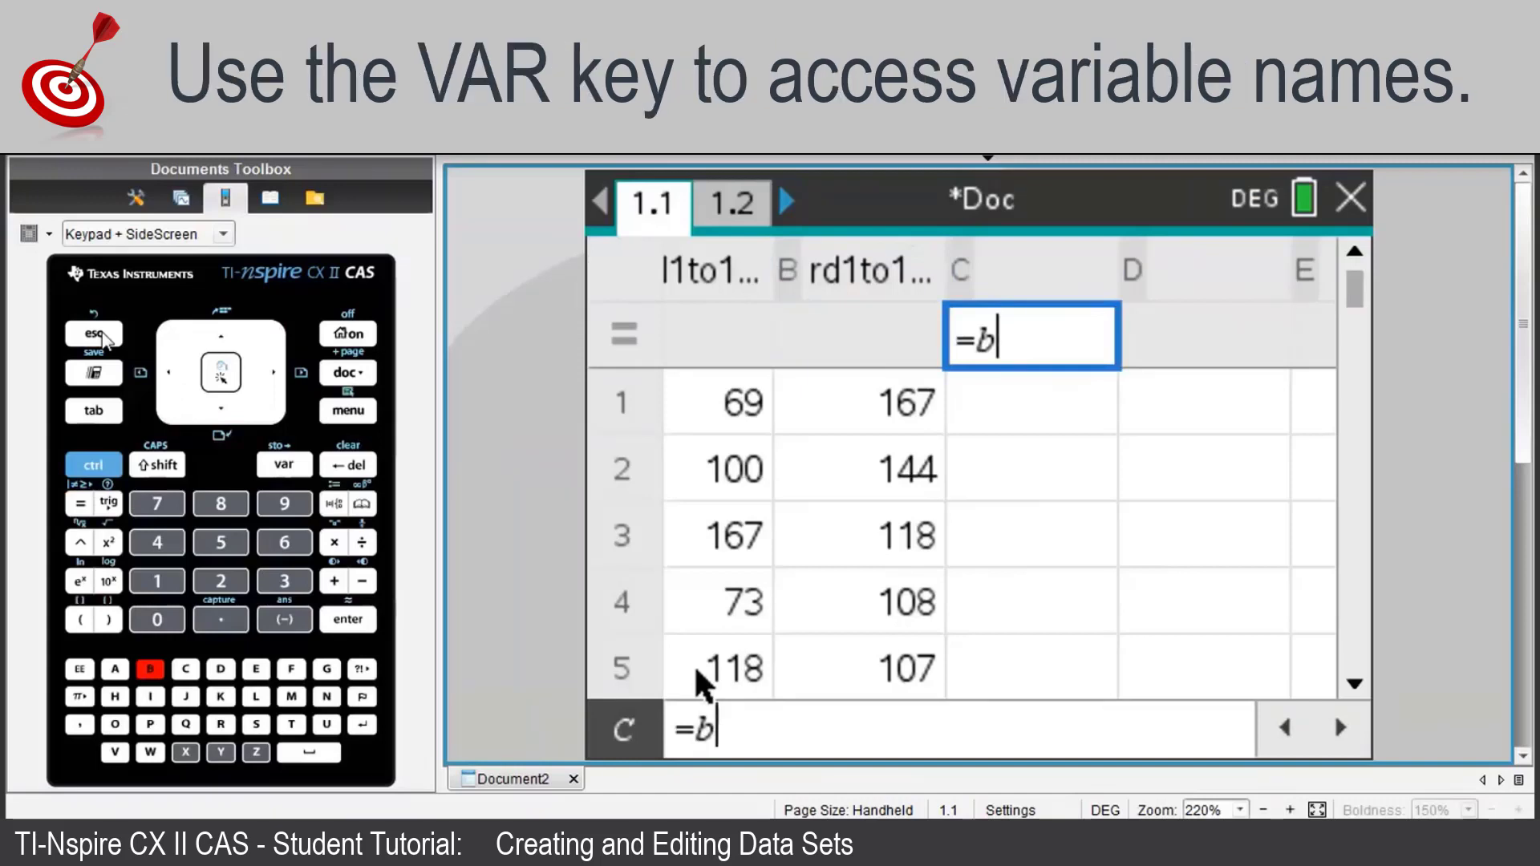
text(+6)
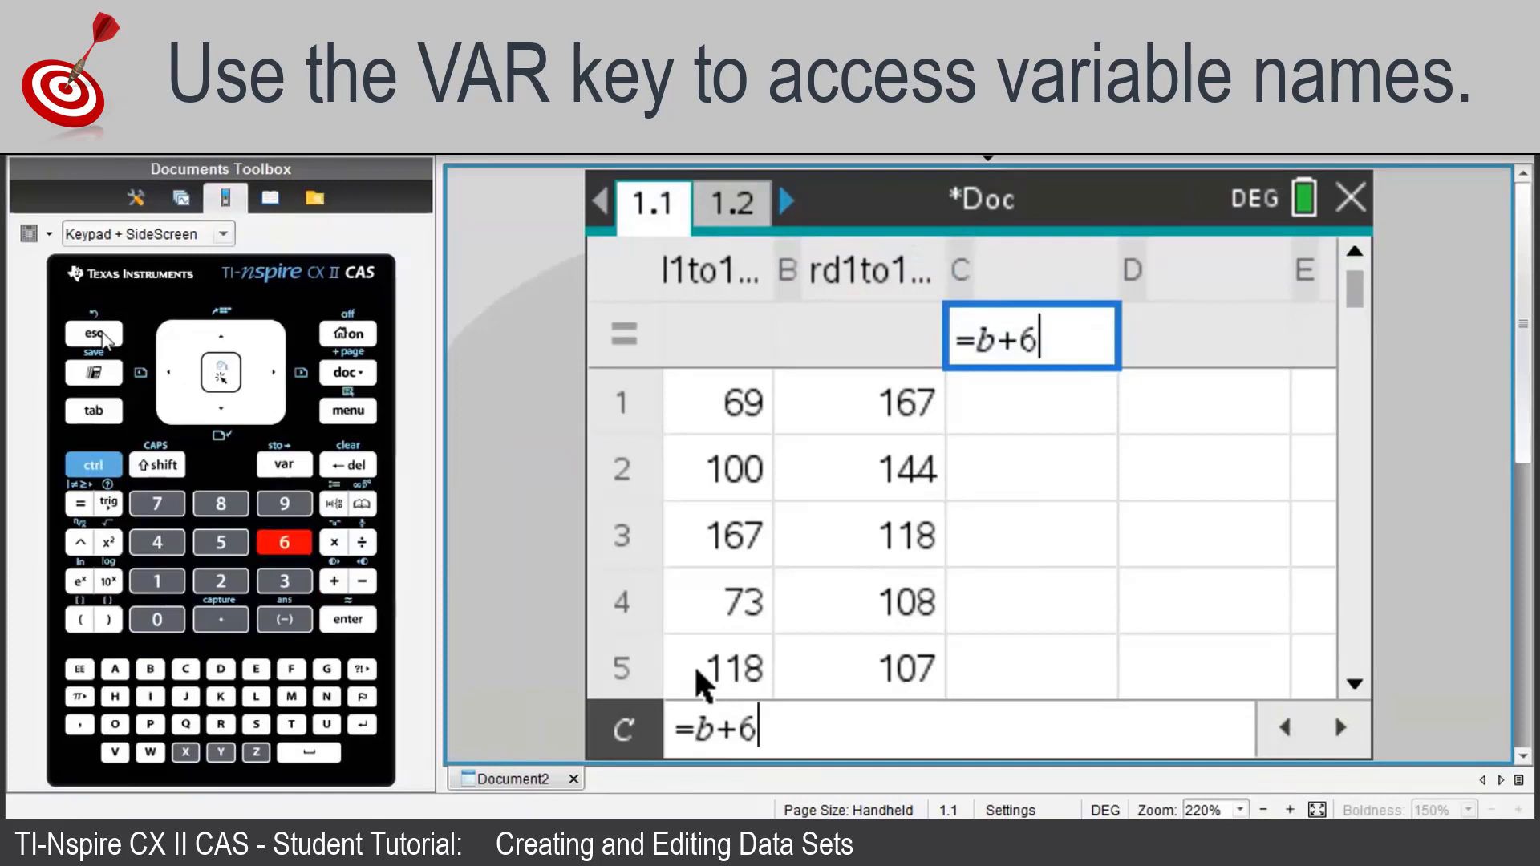
key(Return)
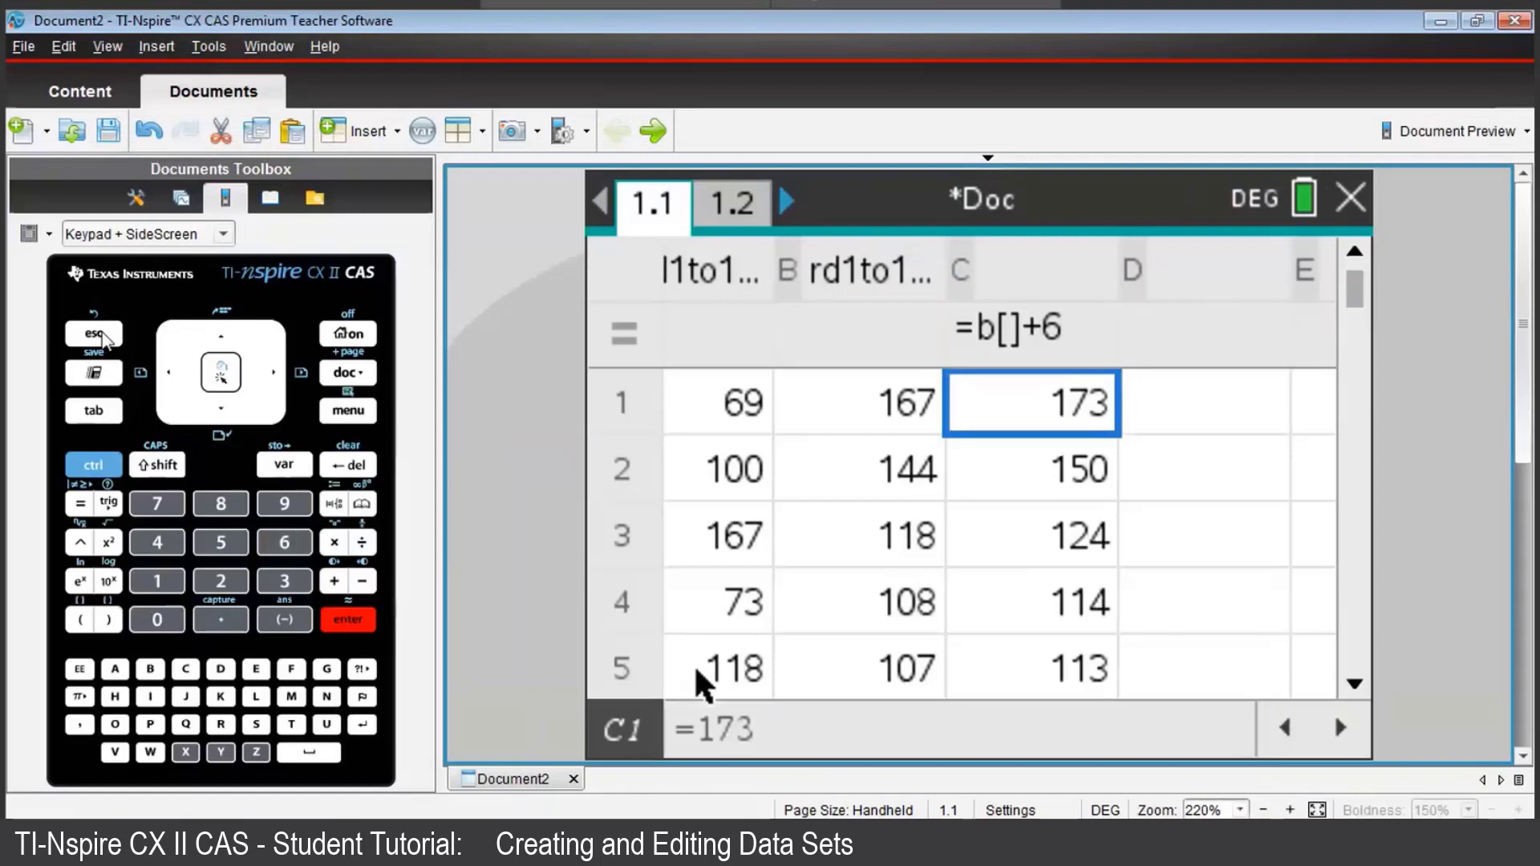
key(Down)
key(Down)
key(Down)
key(Down)
key(Down)
key(Down)
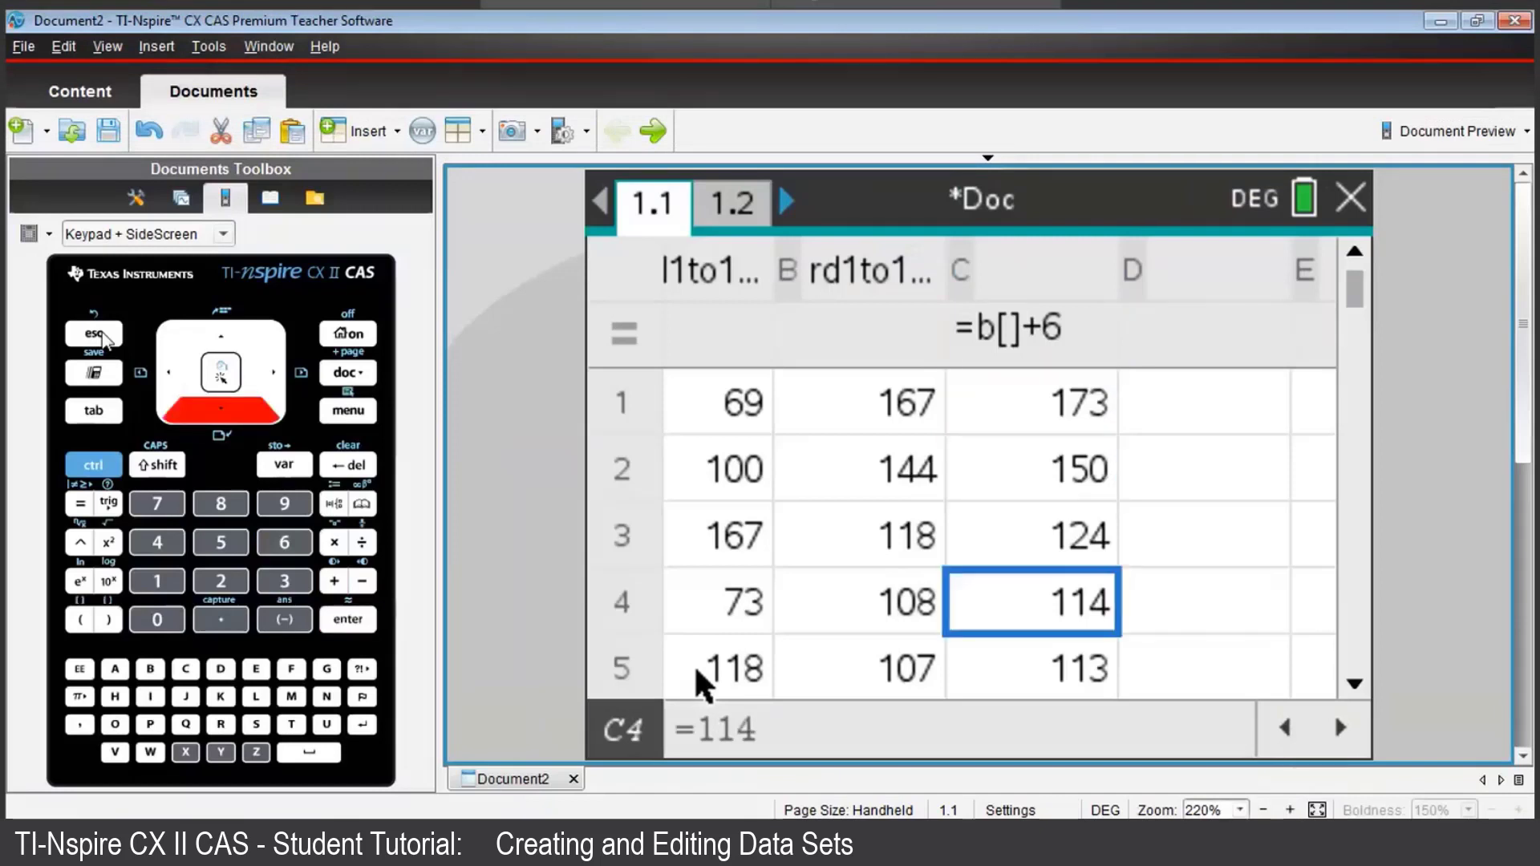
key(Down)
key(Down)
key(Down)
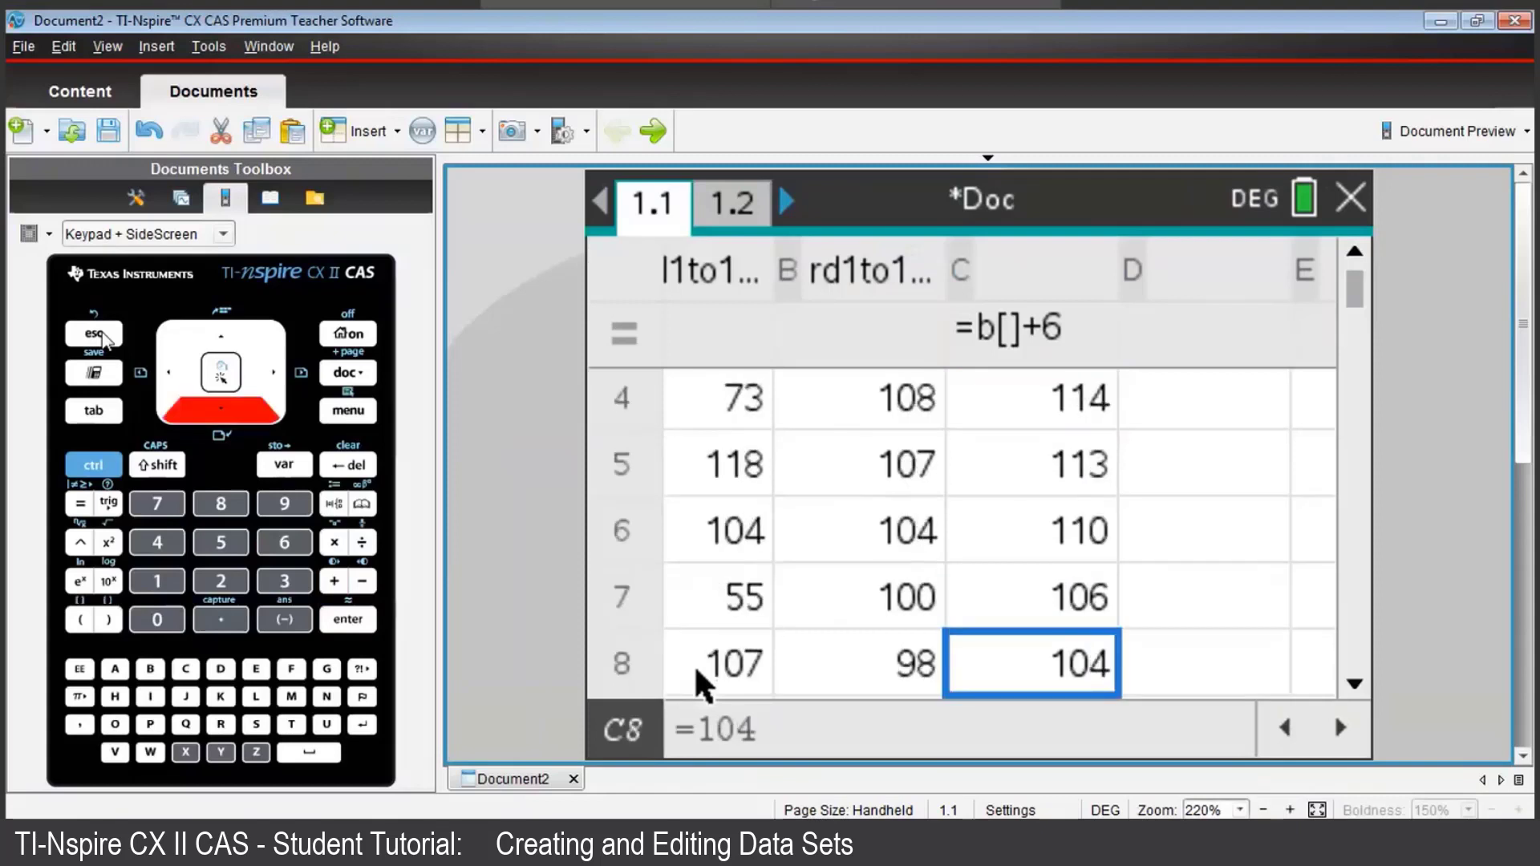
key(Down)
key(Down)
key(Down)
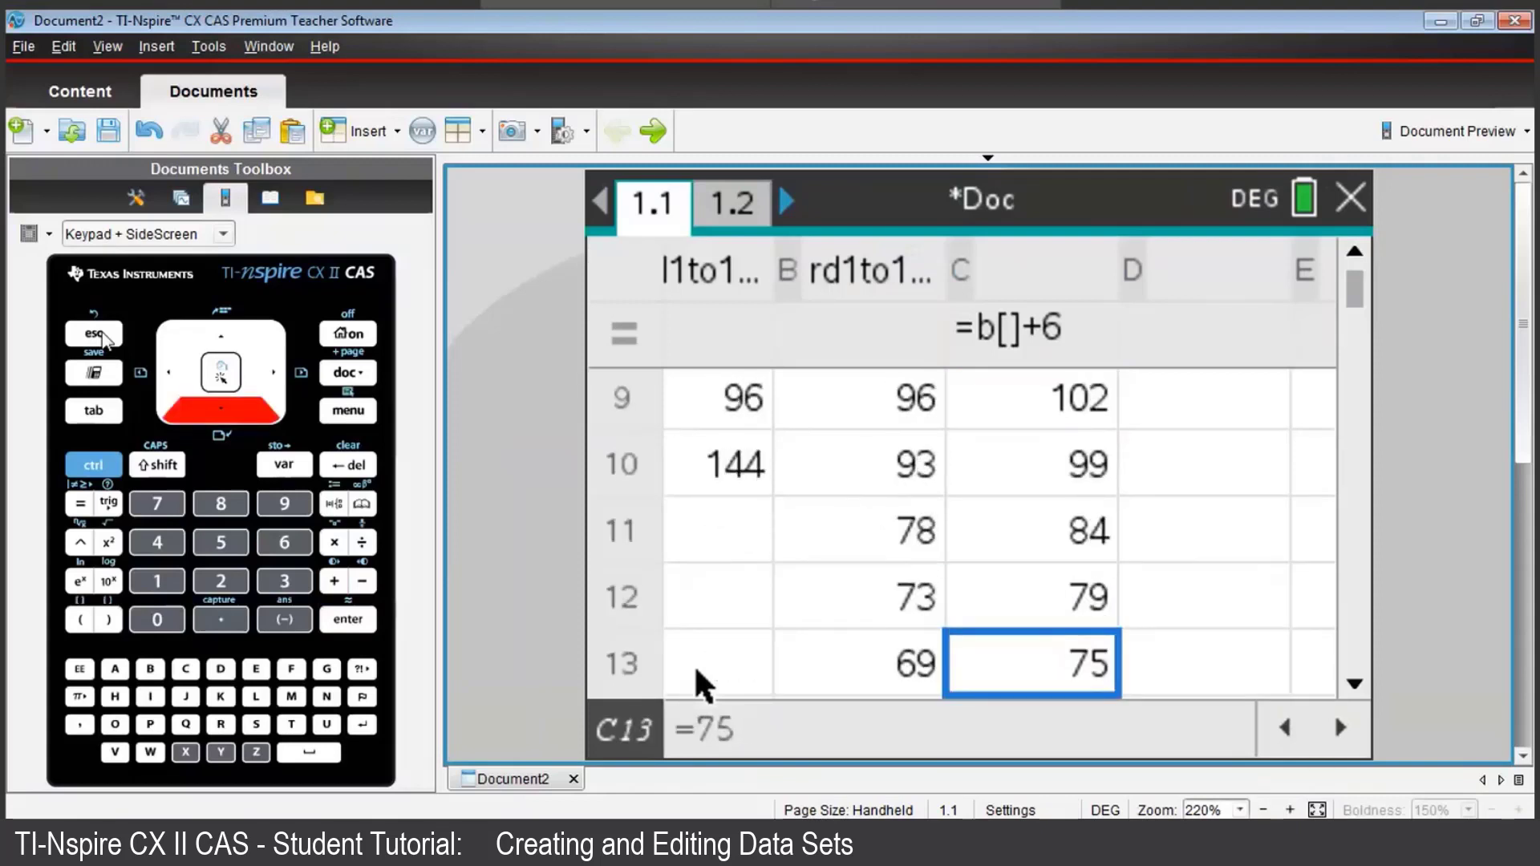
key(Down)
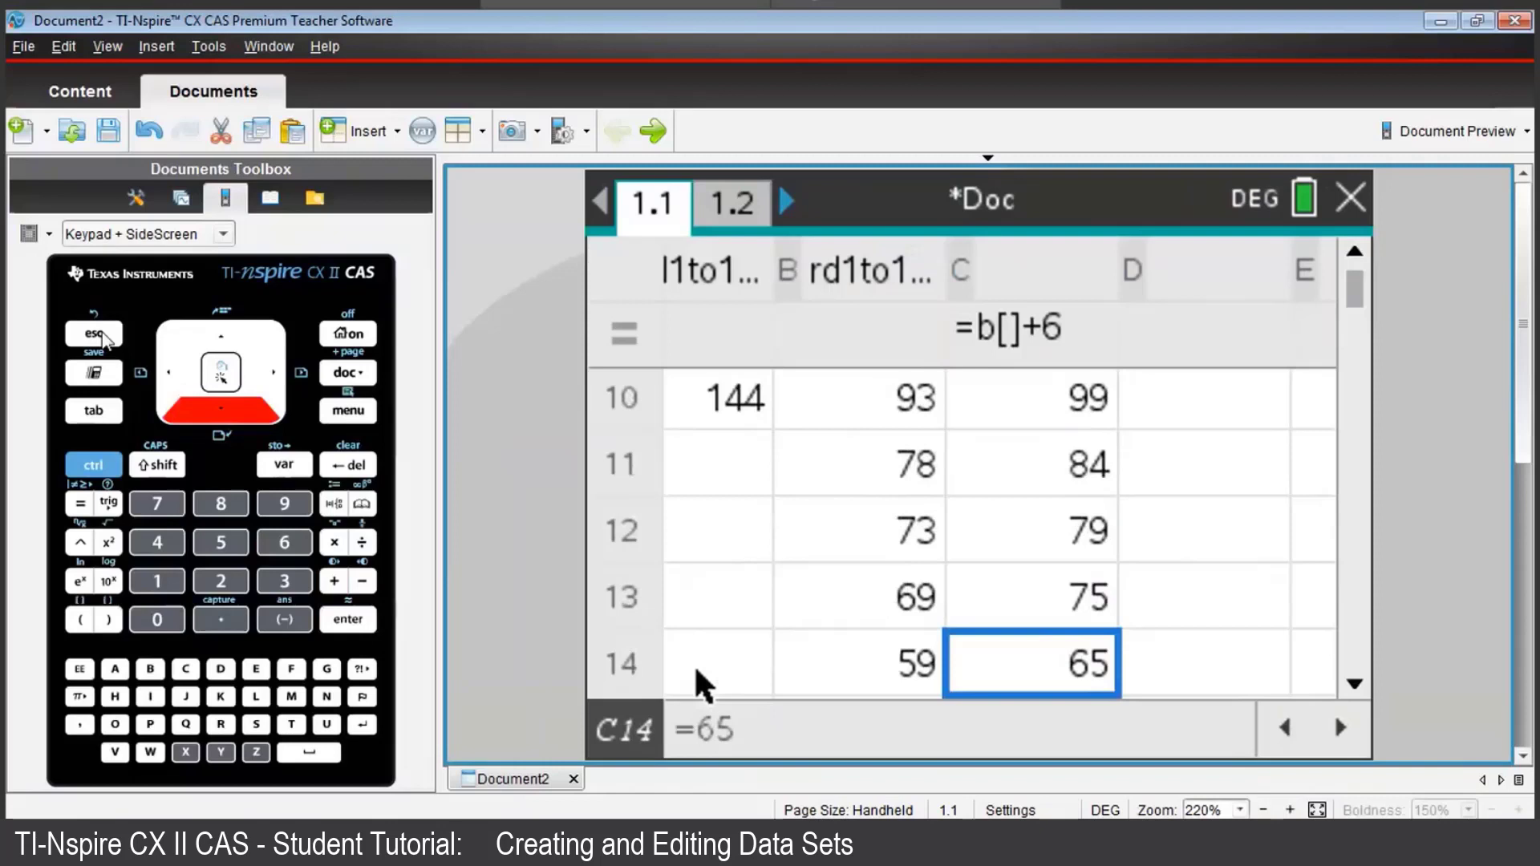
key(Down)
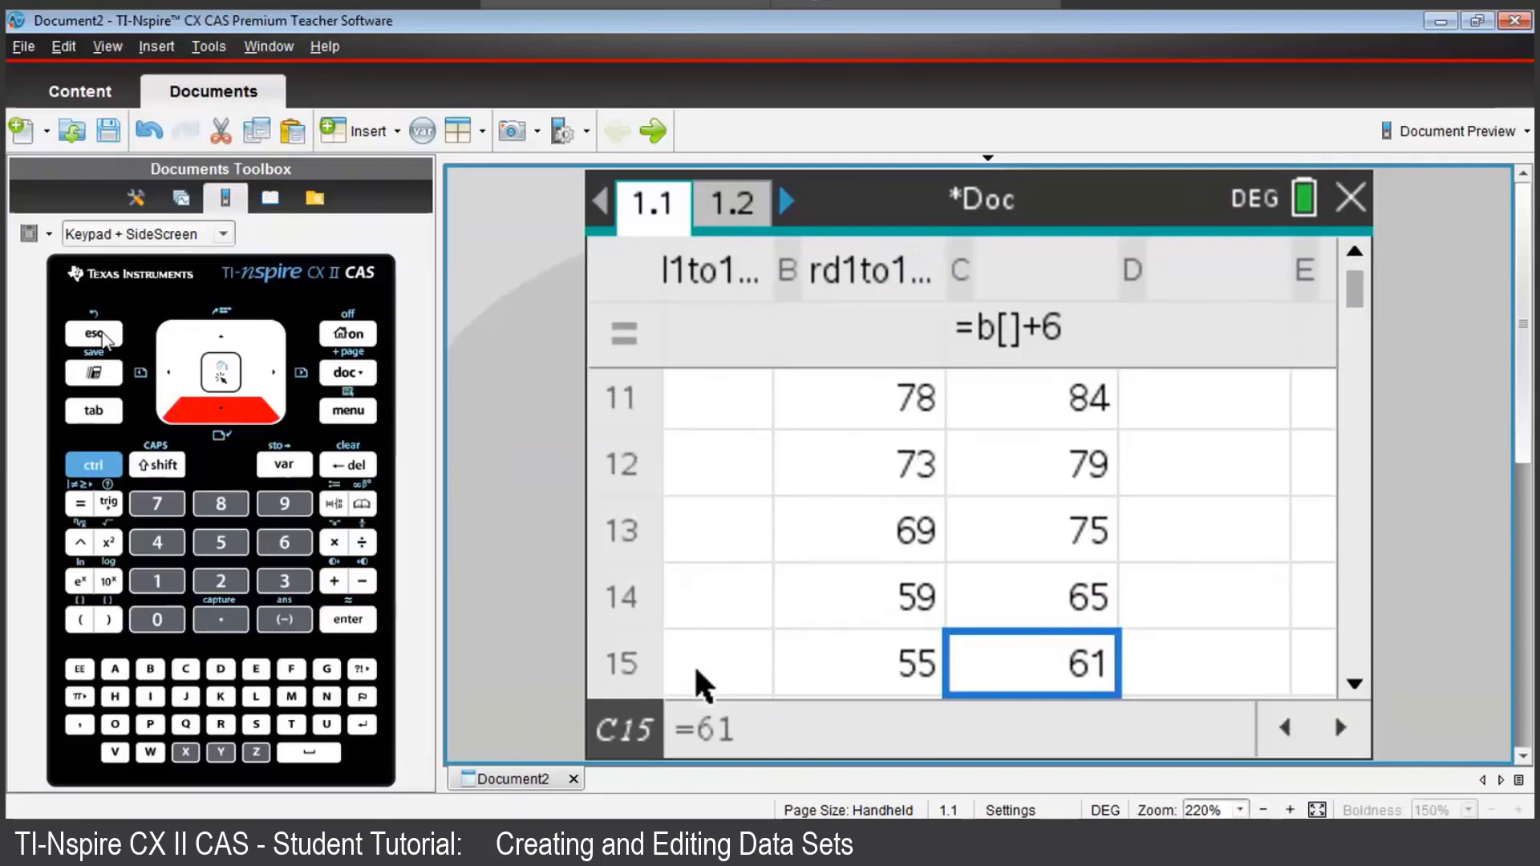